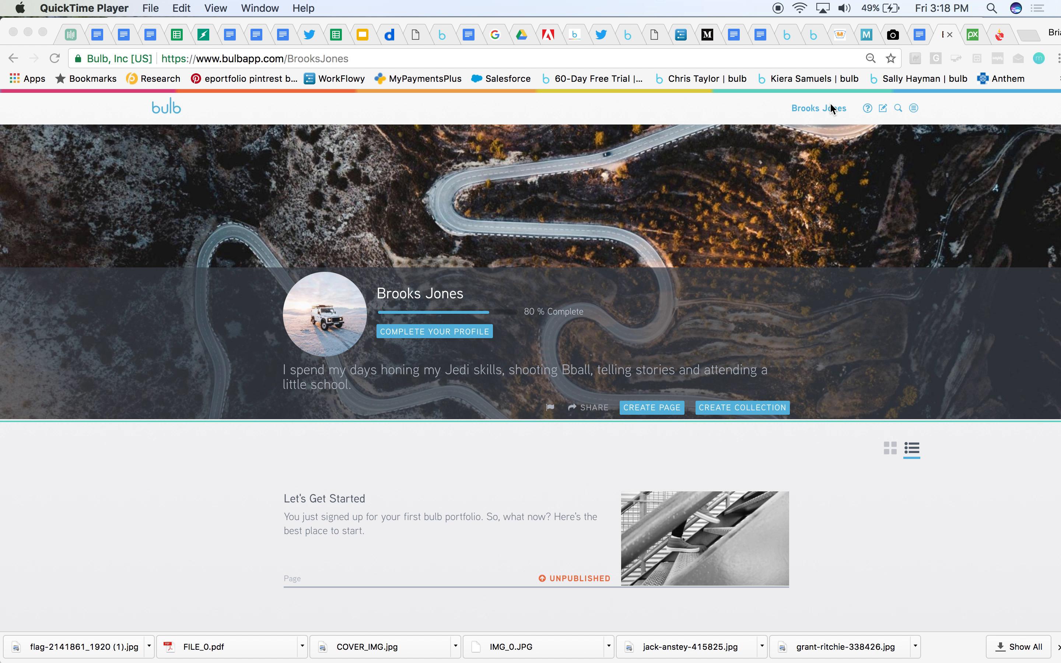
Create a new portfolio page and title it with the teacher's name
{"action": "left_click", "coordinate": [881, 110]}
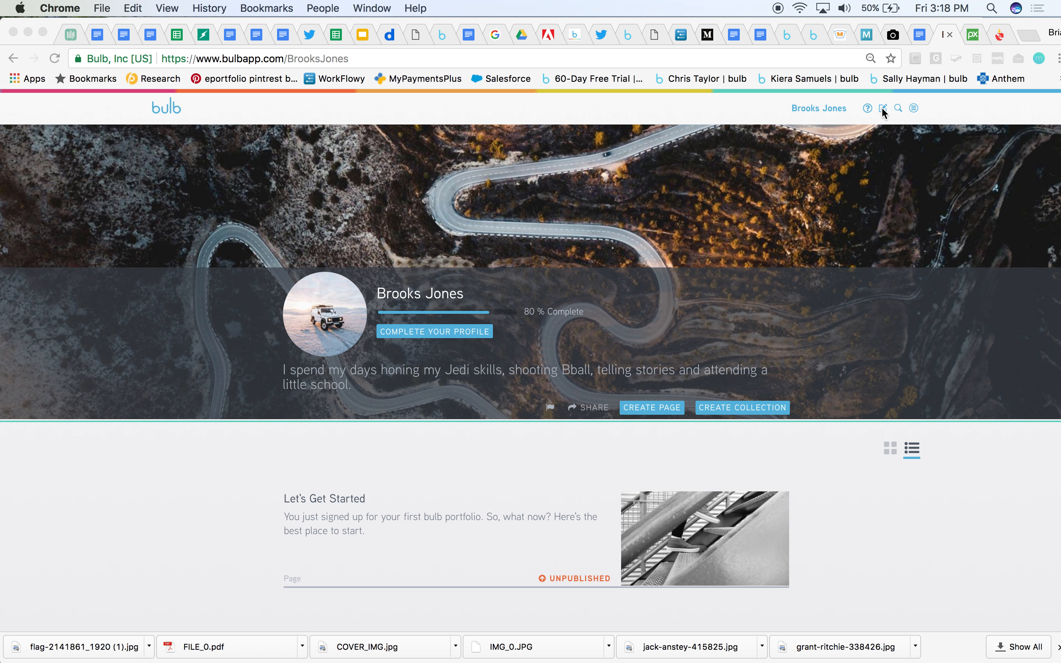
{"action": "left_click", "coordinate": [883, 110]}
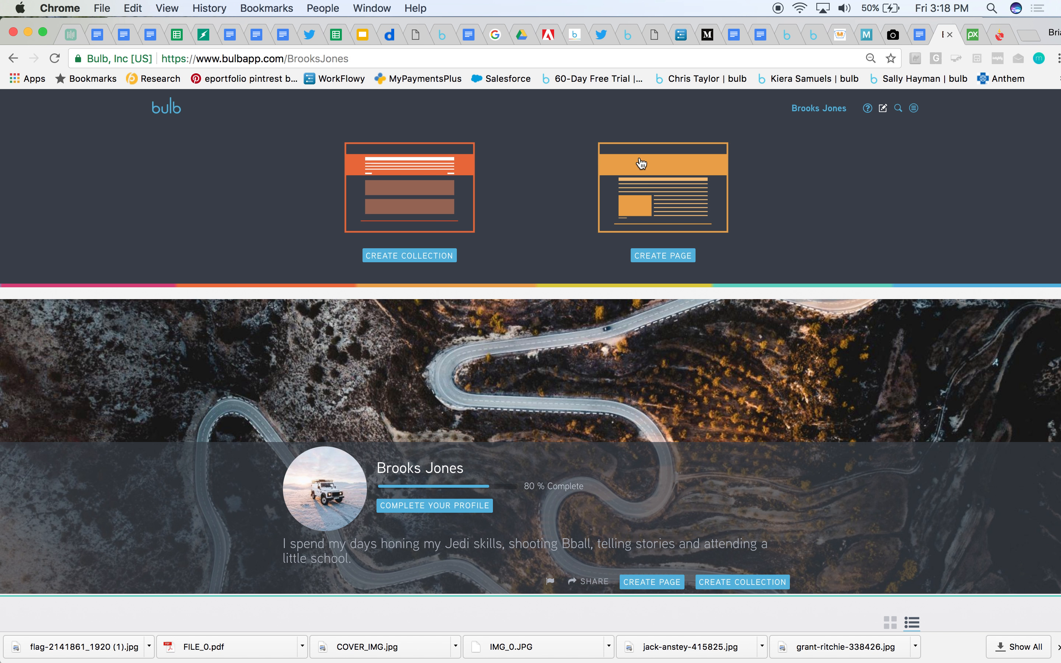
{"action": "left_click", "coordinate": [660, 210]}
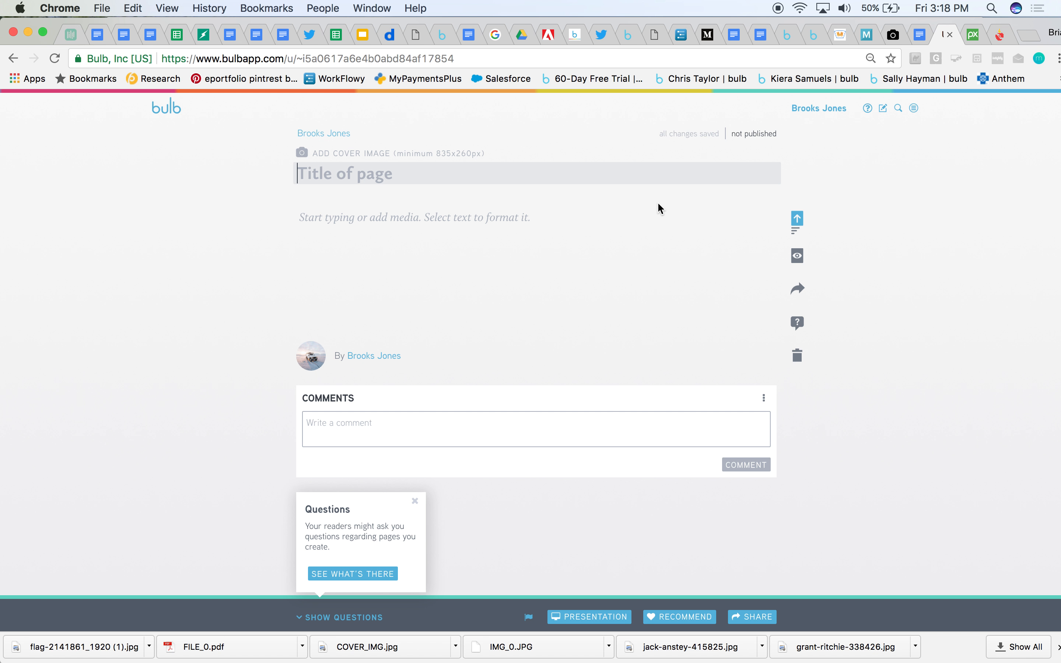
{"action": "type", "text": "Mr. Jones"}
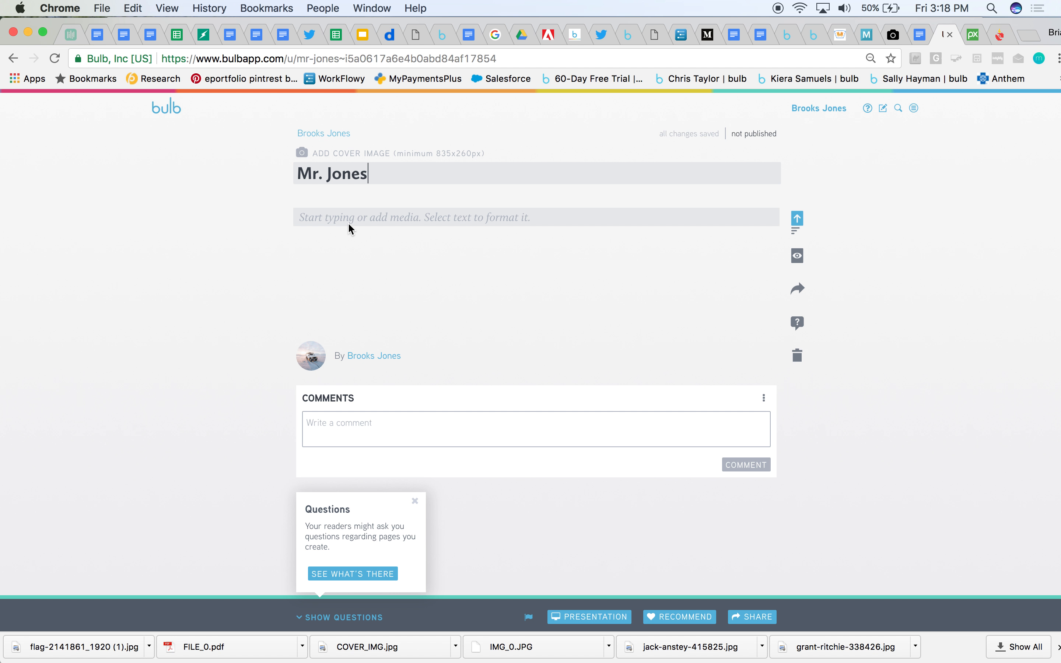
Paste the copied biography into the page body and set "Teaching Experience" on its own line as an H2 heading
{"action": "left_click", "coordinate": [322, 216]}
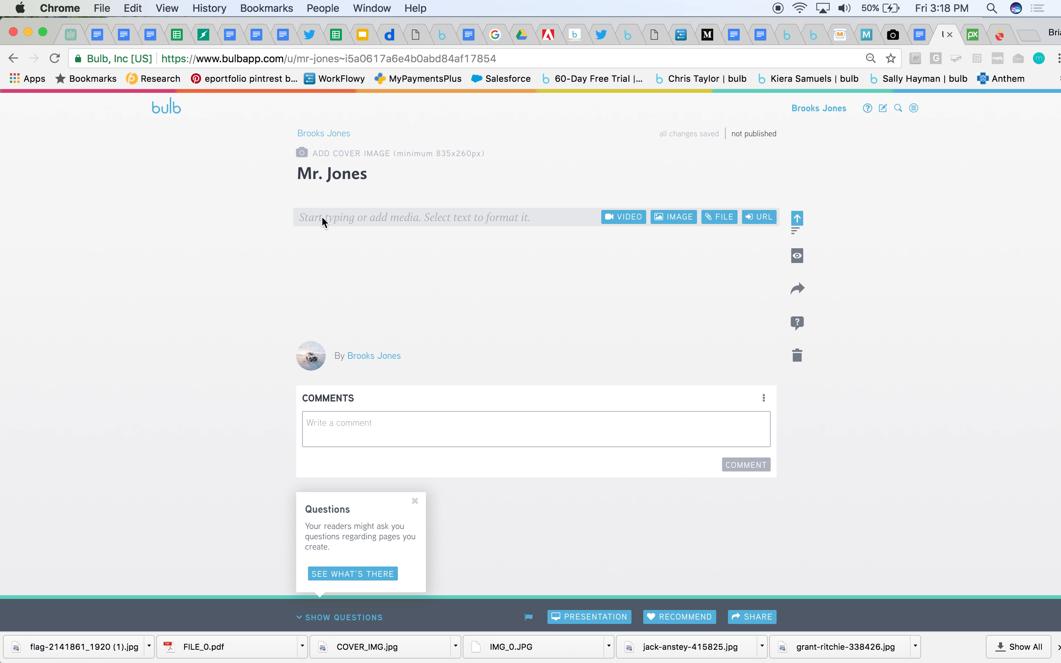
{"action": "key", "text": "super+v"}
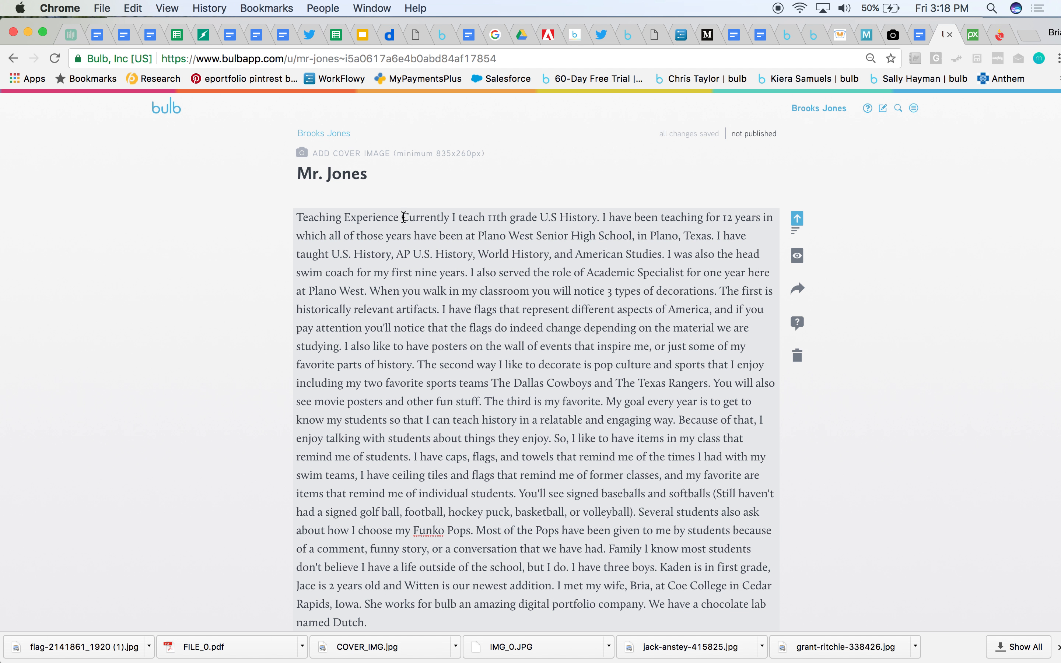
{"action": "key", "text": "Return"}
{"action": "key", "text": "BackSpace"}
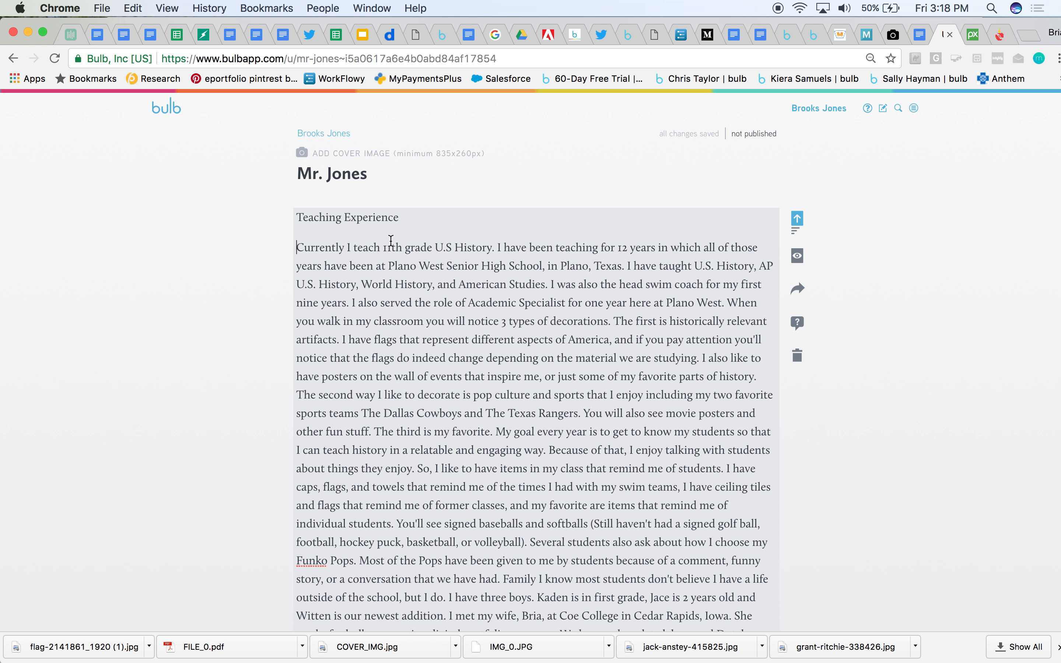
{"action": "left_click_drag", "start_coordinate": [405, 217], "coordinate": [295, 214]}
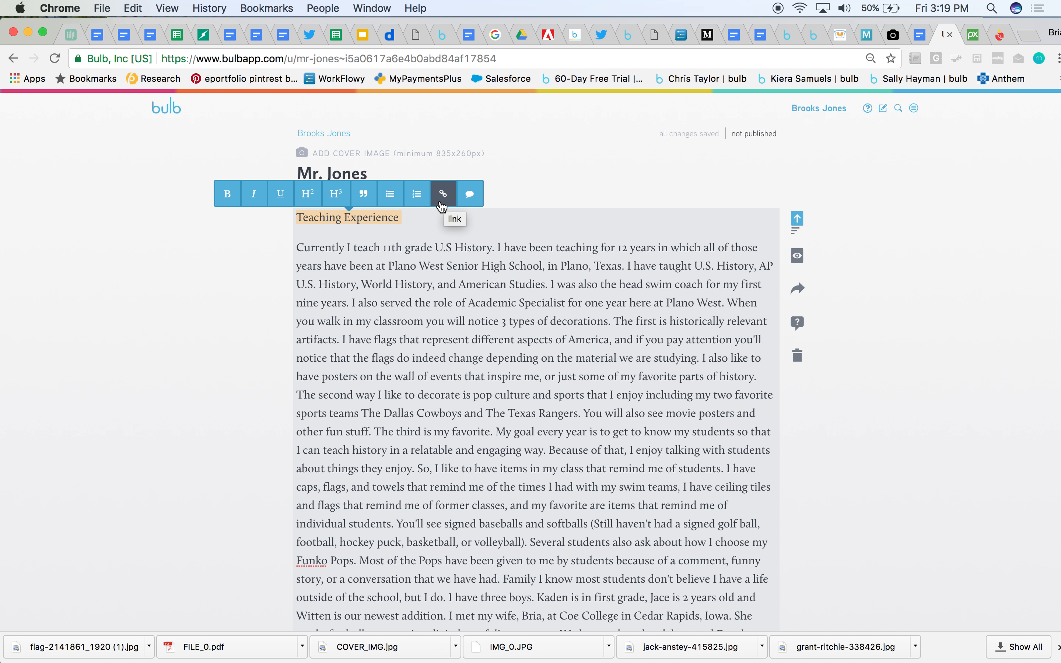
{"action": "left_click", "coordinate": [312, 201]}
Start a new paragraph at "The first is historically relevant artifacts" and format it as a bulleted list item
{"action": "scroll", "coordinate": [456, 301], "scroll_direction": "down", "scroll_amount": 3}
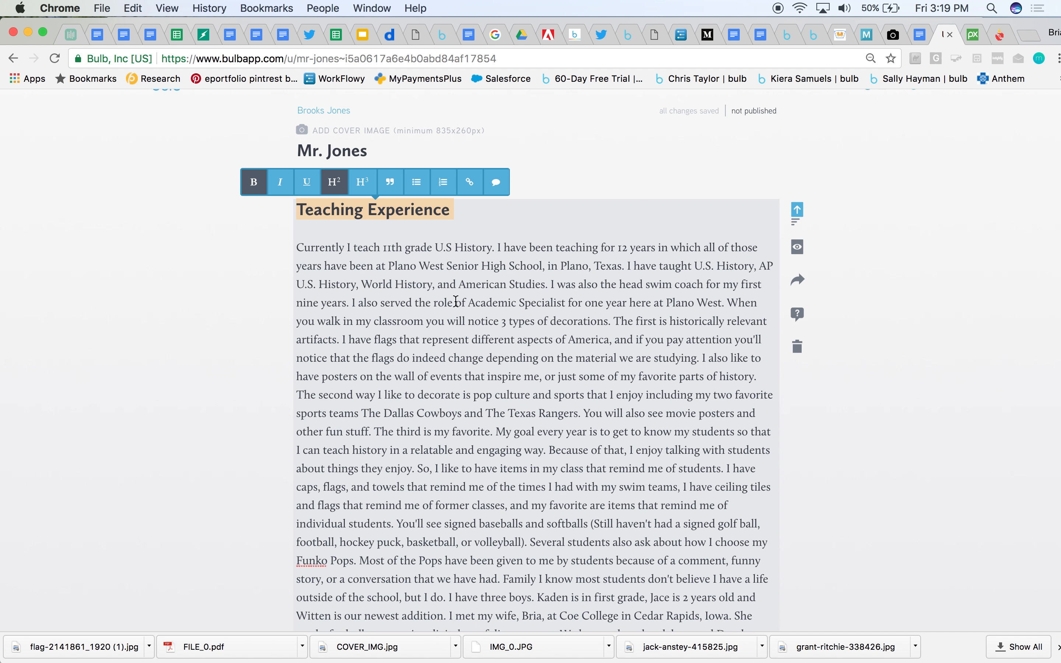
{"action": "left_click", "coordinate": [616, 290]}
{"action": "key", "text": "Return"}
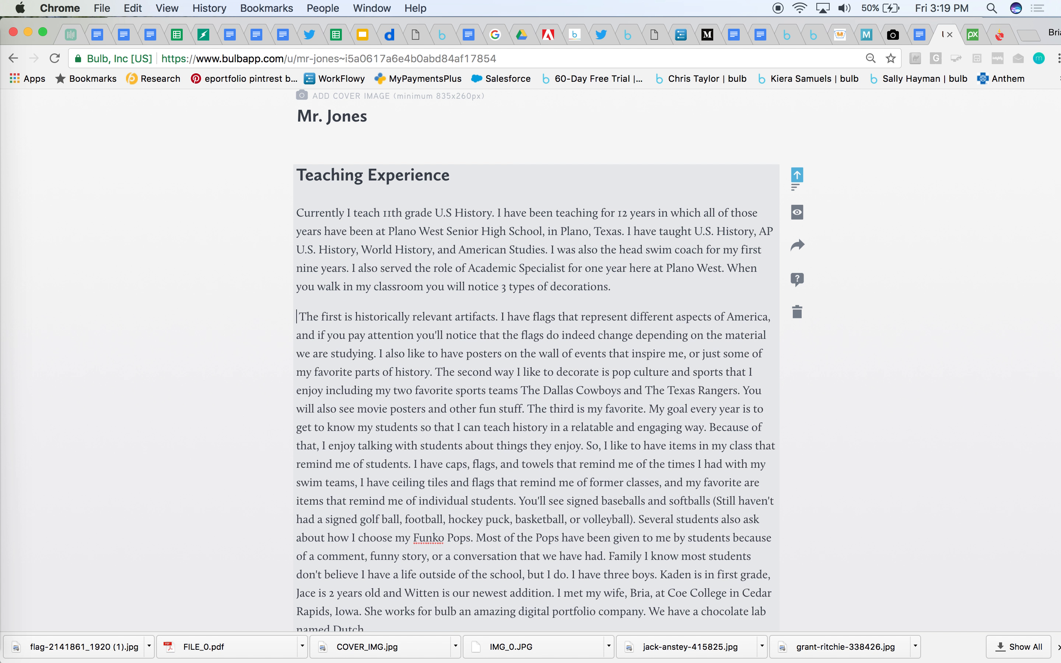
{"action": "double_click", "coordinate": [306, 316]}
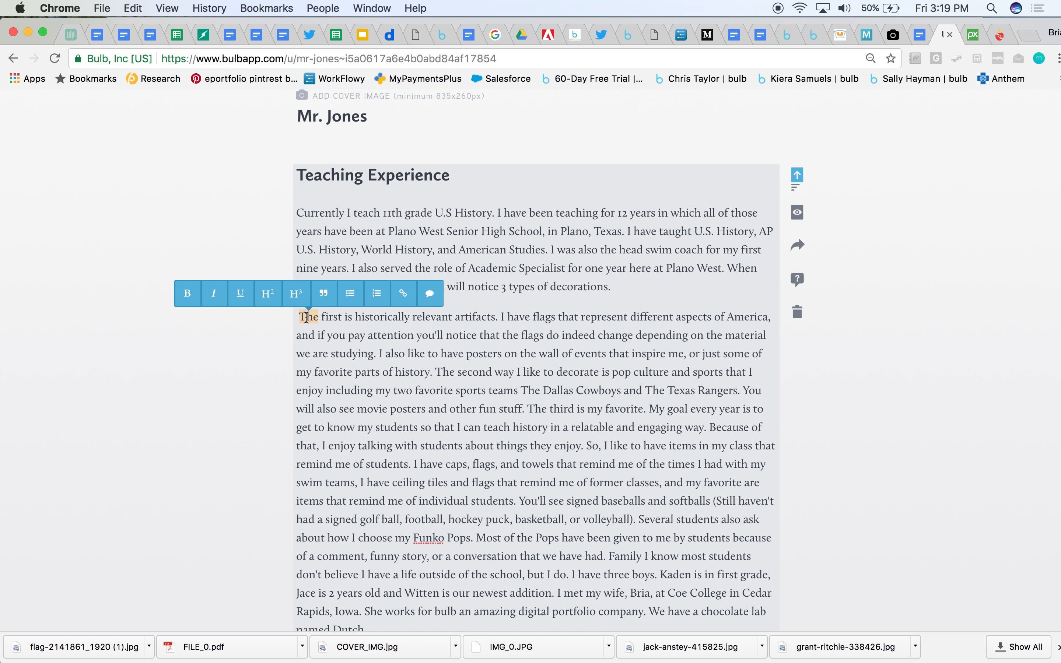
{"action": "left_click", "coordinate": [351, 294]}
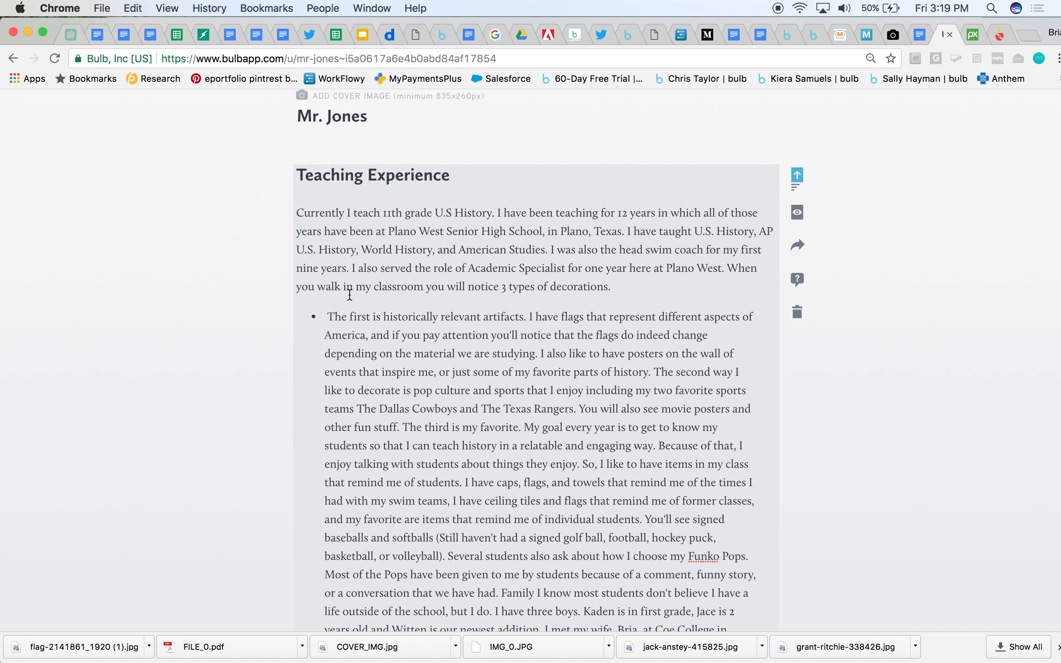
Split the list text into separate bullets at "The second way I like to decorate" and "The third is my favorite"
{"action": "left_click", "coordinate": [657, 380]}
{"action": "key", "text": "Return"}
{"action": "scroll", "coordinate": [563, 414], "scroll_direction": "down", "scroll_amount": 2}
{"action": "scroll", "coordinate": [563, 415], "scroll_direction": "down", "scroll_amount": 2}
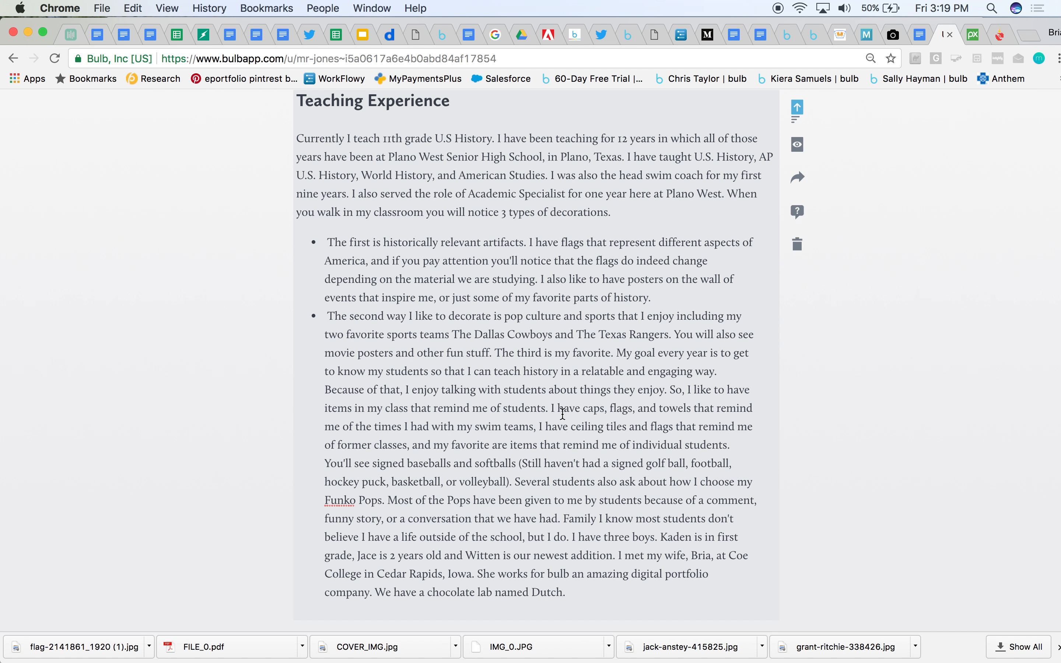
{"action": "left_click", "coordinate": [494, 354]}
{"action": "key", "text": "Return"}
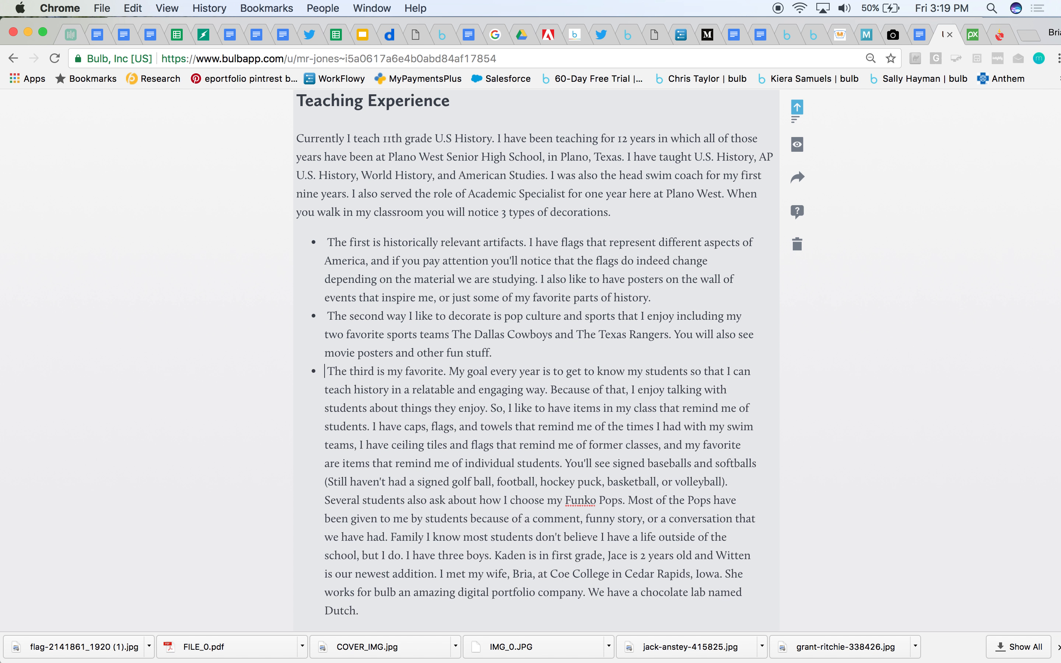
Separate the passage starting with "Family" from the third bullet and turn it into a plain, unbulleted paragraph
{"action": "scroll", "coordinate": [489, 412], "scroll_direction": "down", "scroll_amount": 5}
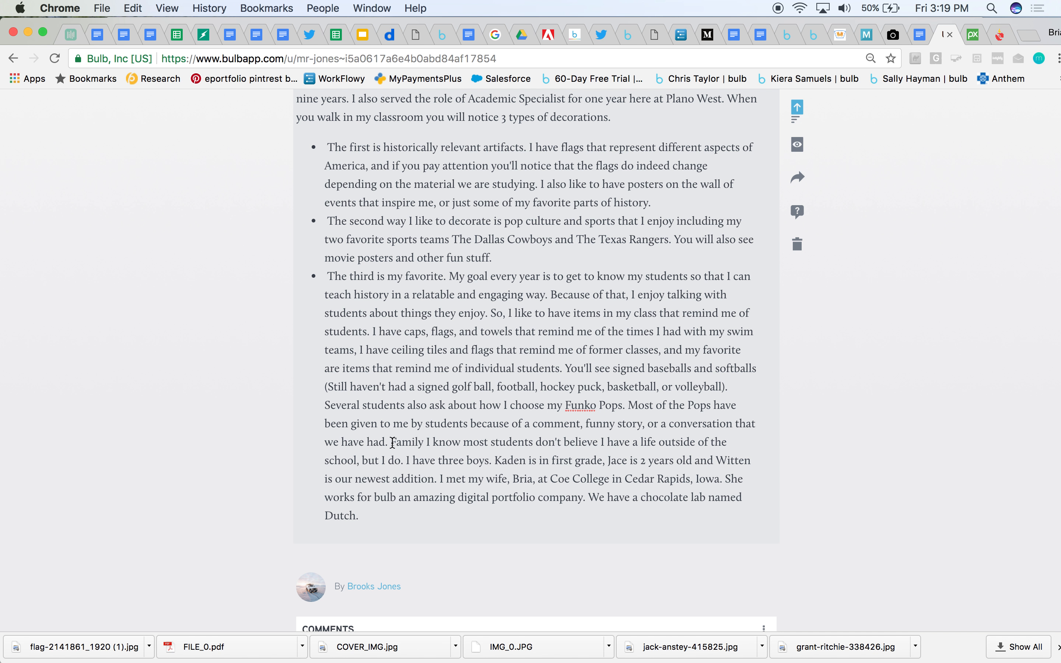
{"action": "left_click", "coordinate": [393, 442]}
{"action": "key", "text": "Return"}
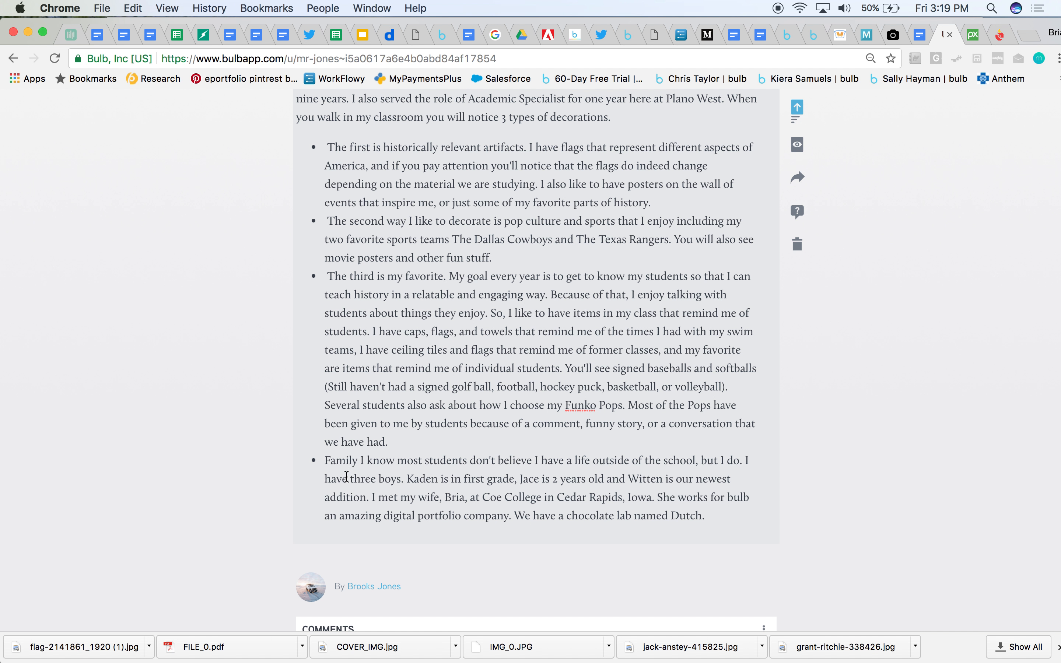
{"action": "double_click", "coordinate": [346, 460]}
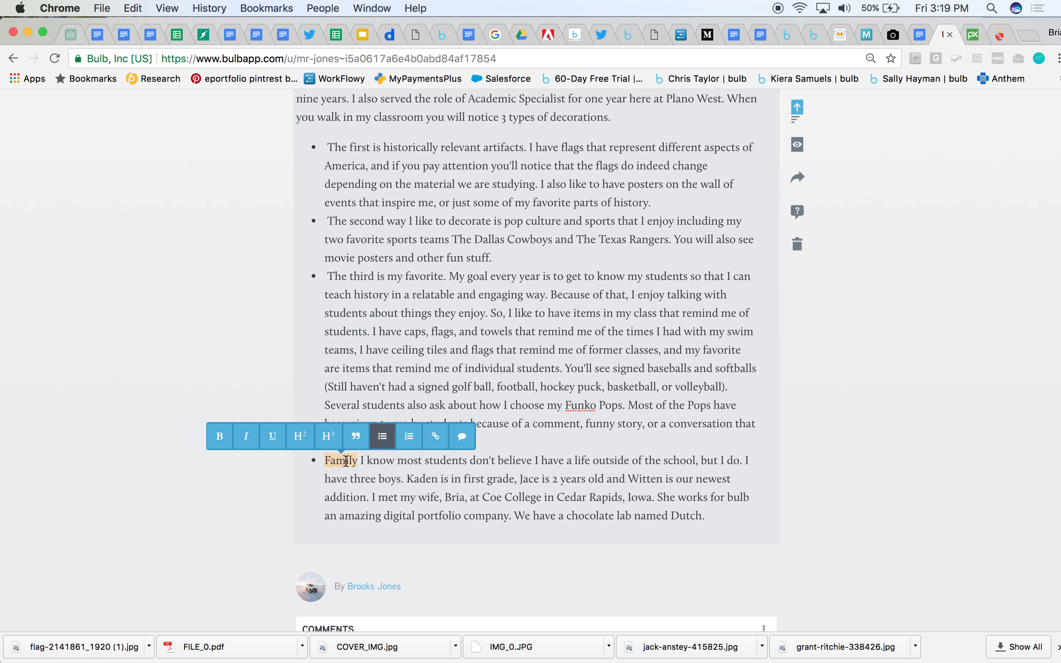
{"action": "left_click", "coordinate": [384, 437]}
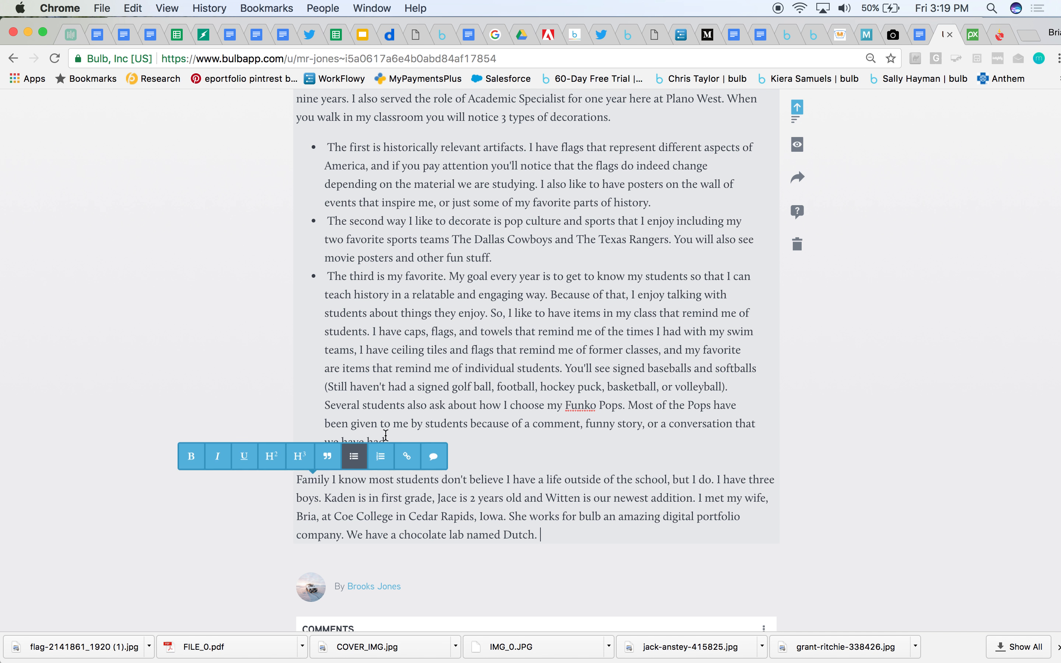
Put "Family" on its own line above its paragraph and format it as an H3 heading
{"action": "left_click", "coordinate": [330, 480]}
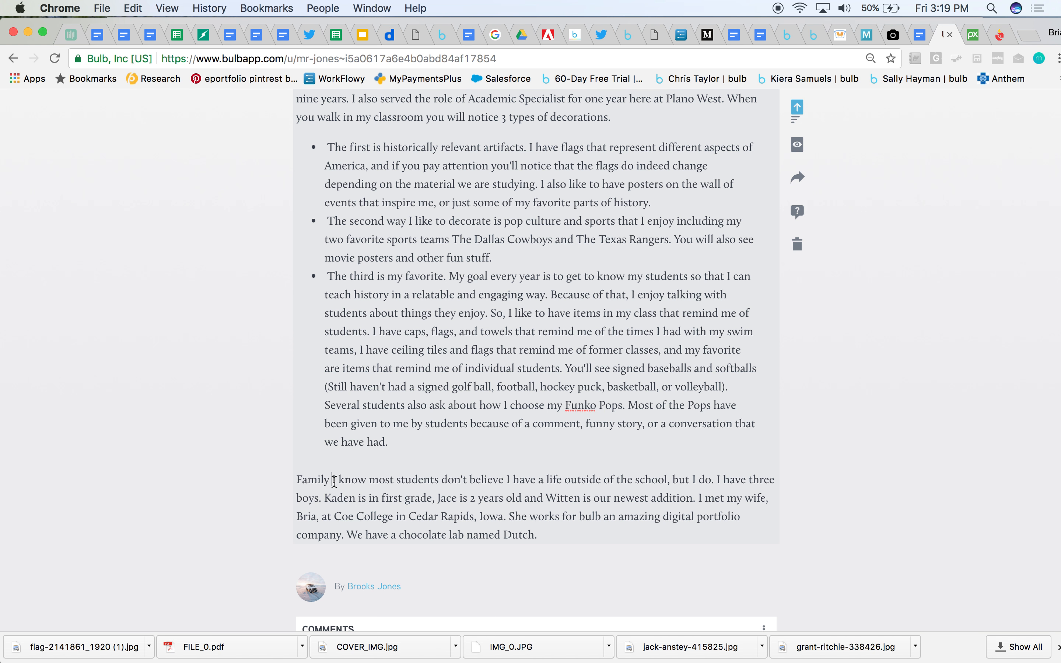
{"action": "key", "text": "Return"}
{"action": "double_click", "coordinate": [307, 479]}
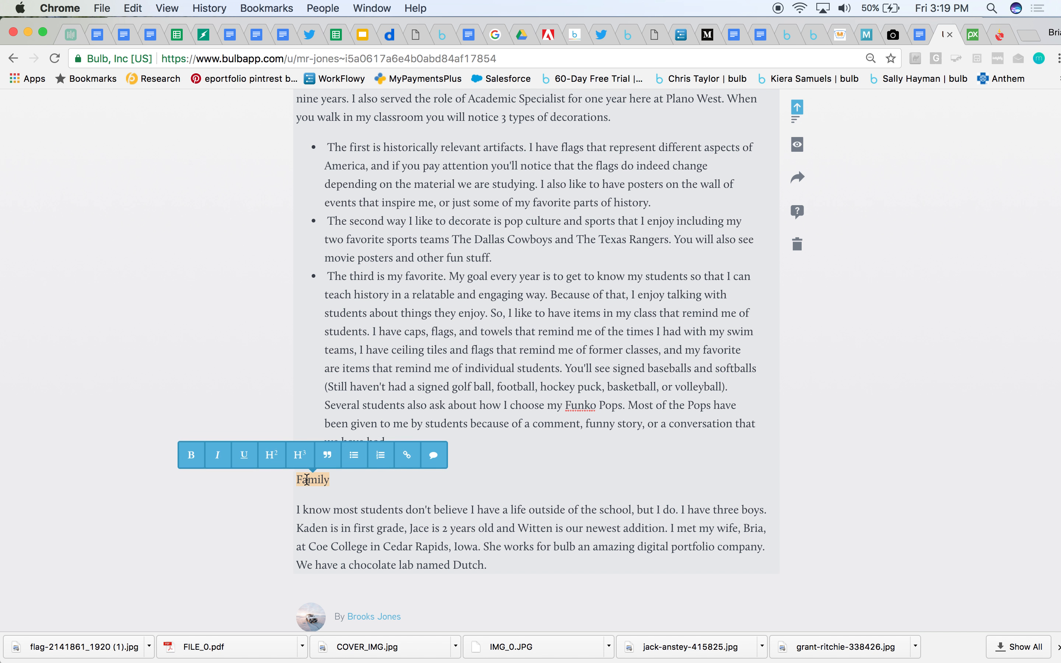
{"action": "left_click", "coordinate": [301, 454]}
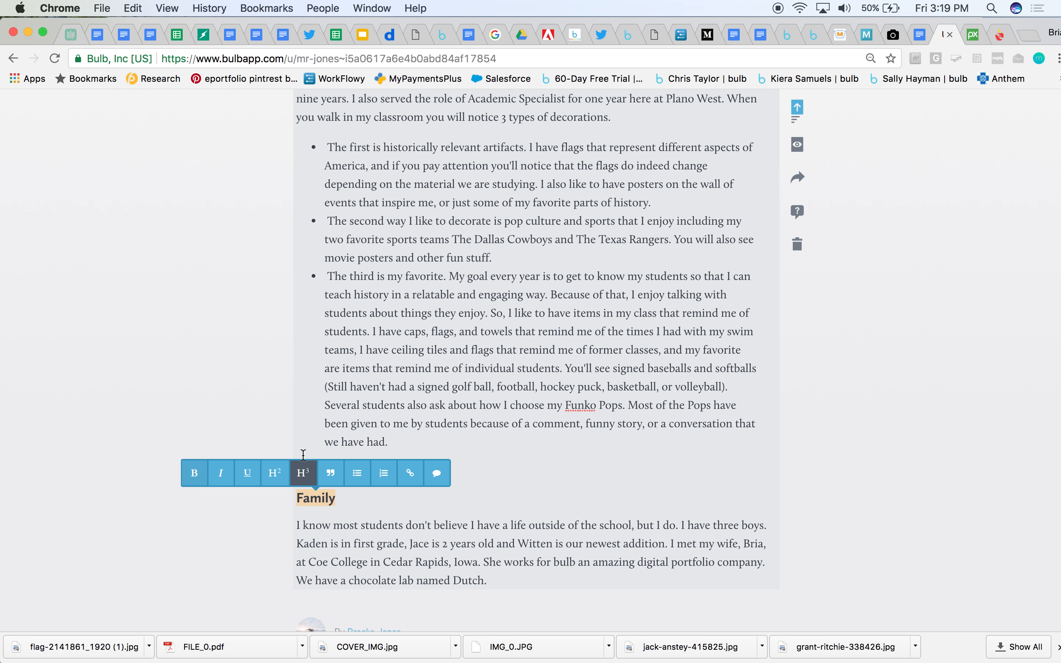
{"action": "left_click", "coordinate": [355, 505]}
Insert a blank line directly below the "Teaching Experience" heading
{"action": "scroll", "coordinate": [540, 489], "scroll_direction": "down", "scroll_amount": 2}
{"action": "scroll", "coordinate": [540, 489], "scroll_direction": "up", "scroll_amount": 3}
{"action": "scroll", "coordinate": [539, 489], "scroll_direction": "up", "scroll_amount": 5}
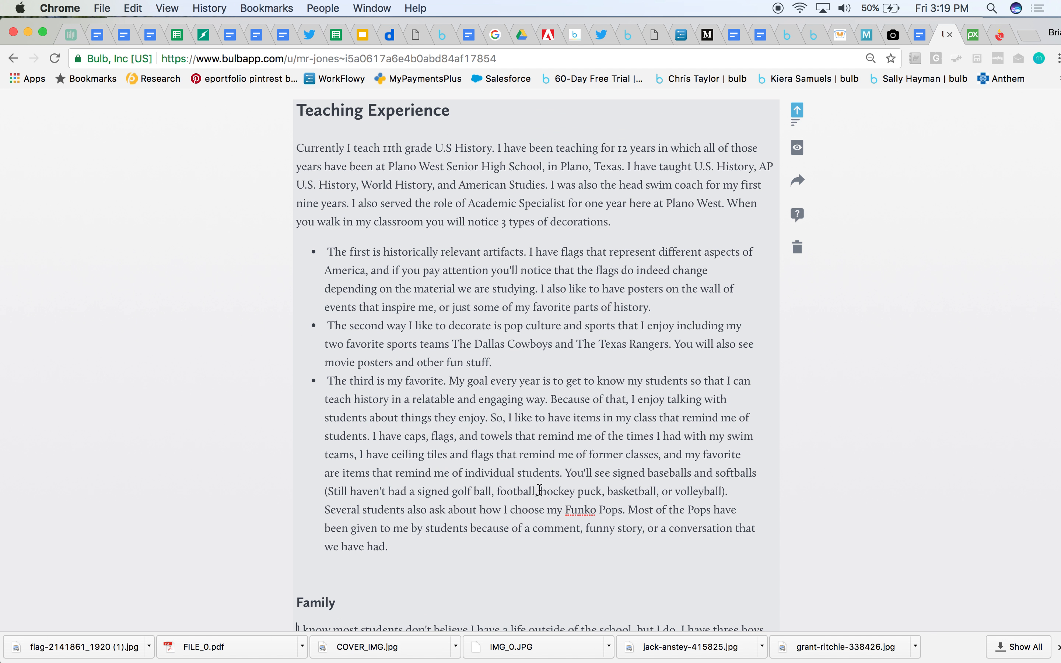
{"action": "scroll", "coordinate": [540, 488], "scroll_direction": "up", "scroll_amount": 2}
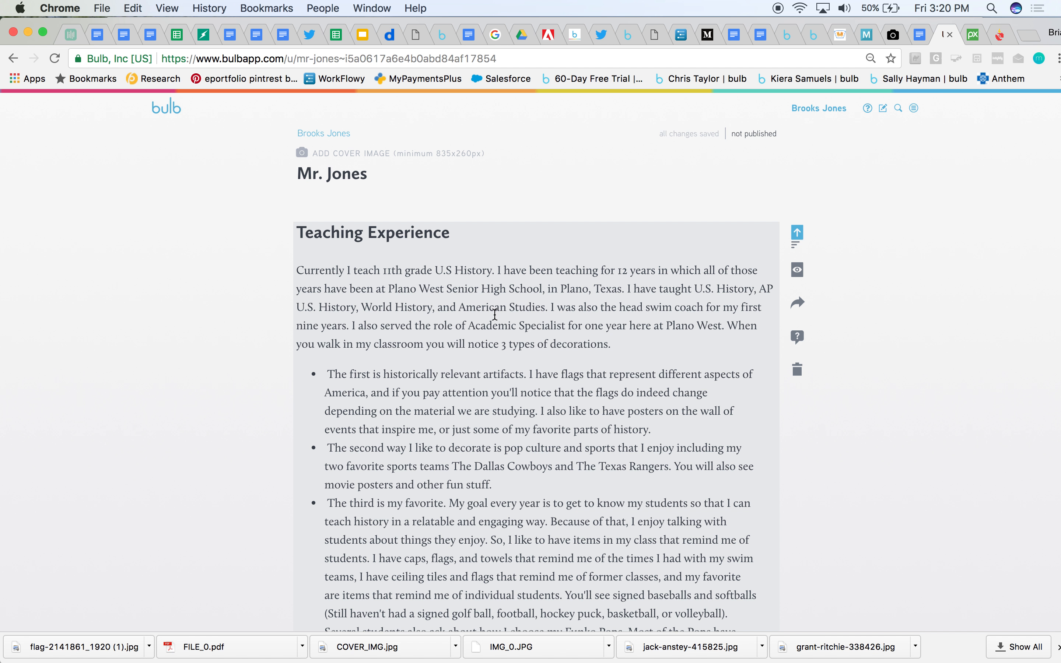
{"action": "left_click", "coordinate": [455, 233]}
{"action": "key", "text": "Return"}
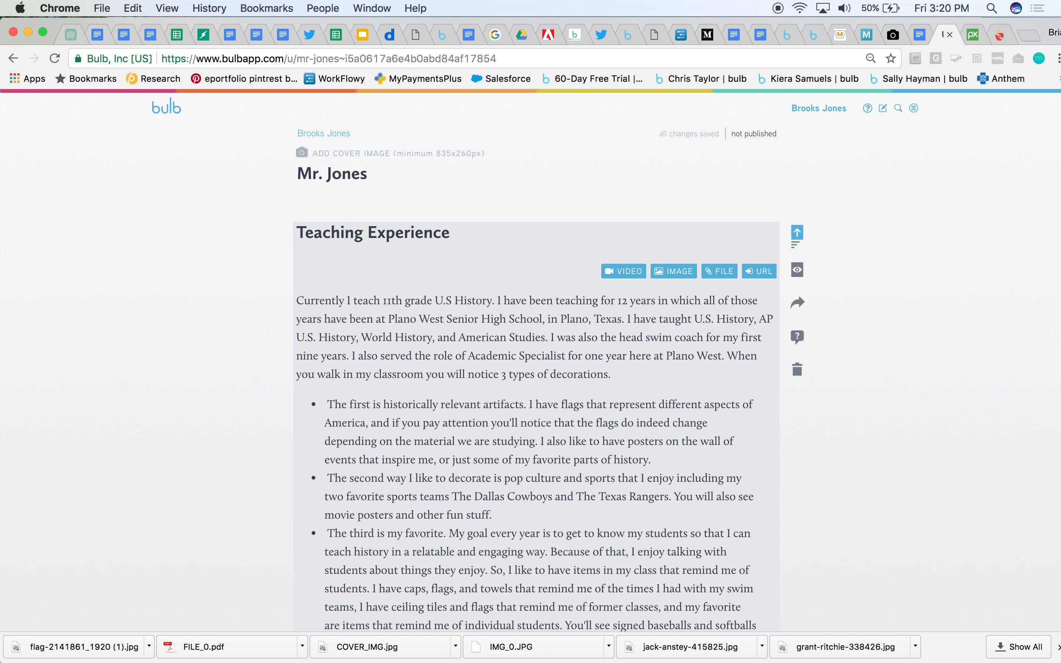
Insert the image IMG_0.JPG from the Google Drive folder "1 About Me" below the "Teaching Experience" heading
{"action": "left_click", "coordinate": [678, 272]}
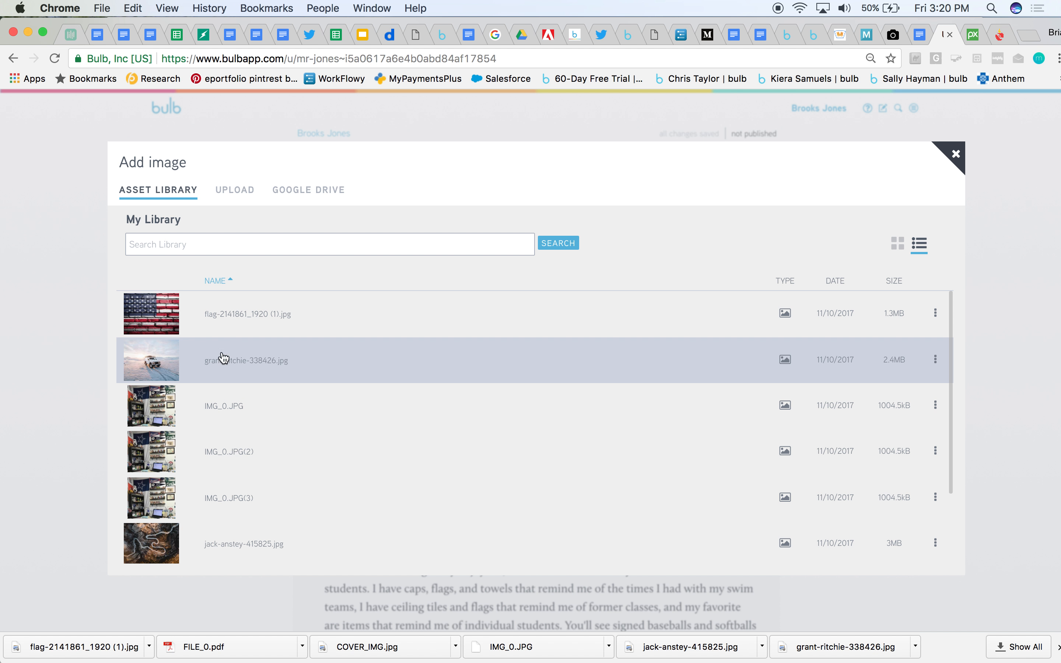
{"action": "left_click", "coordinate": [244, 190]}
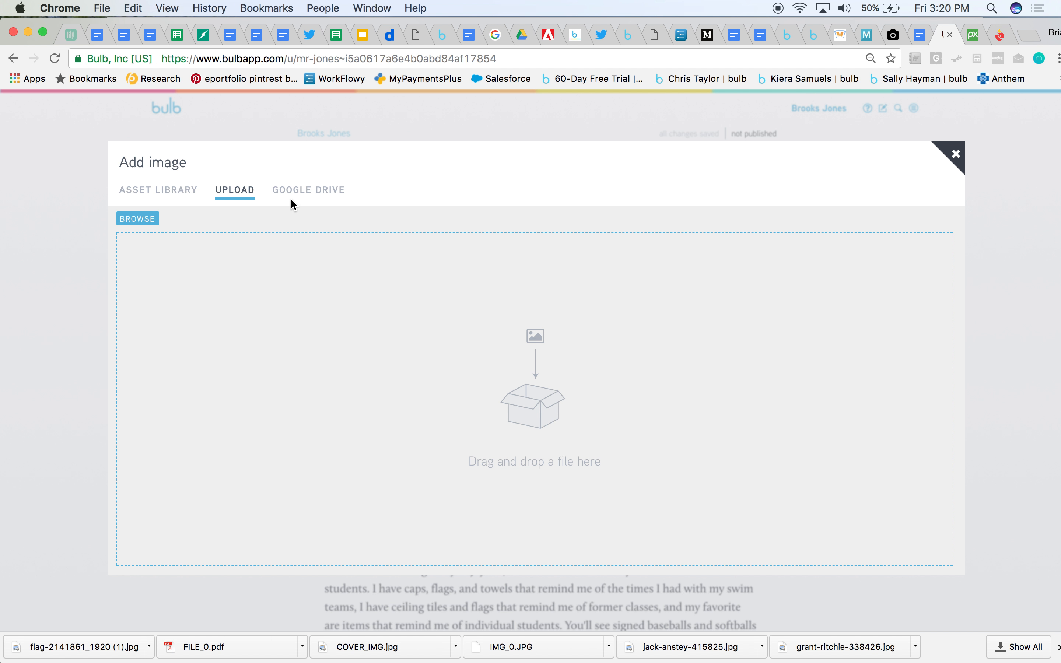
{"action": "left_click", "coordinate": [310, 196]}
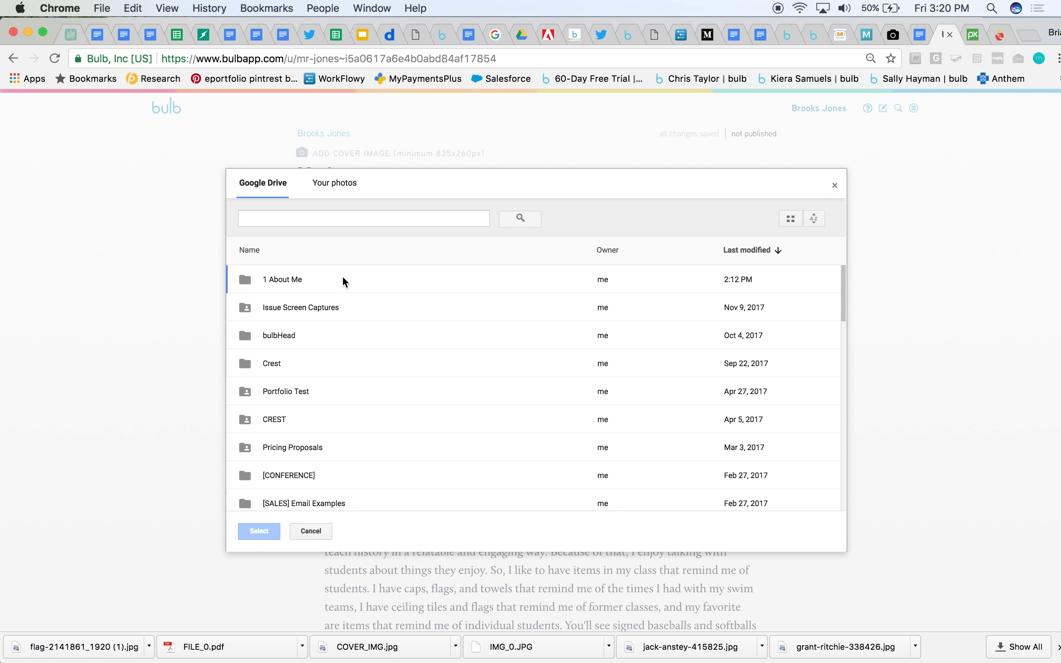
{"action": "double_click", "coordinate": [297, 286]}
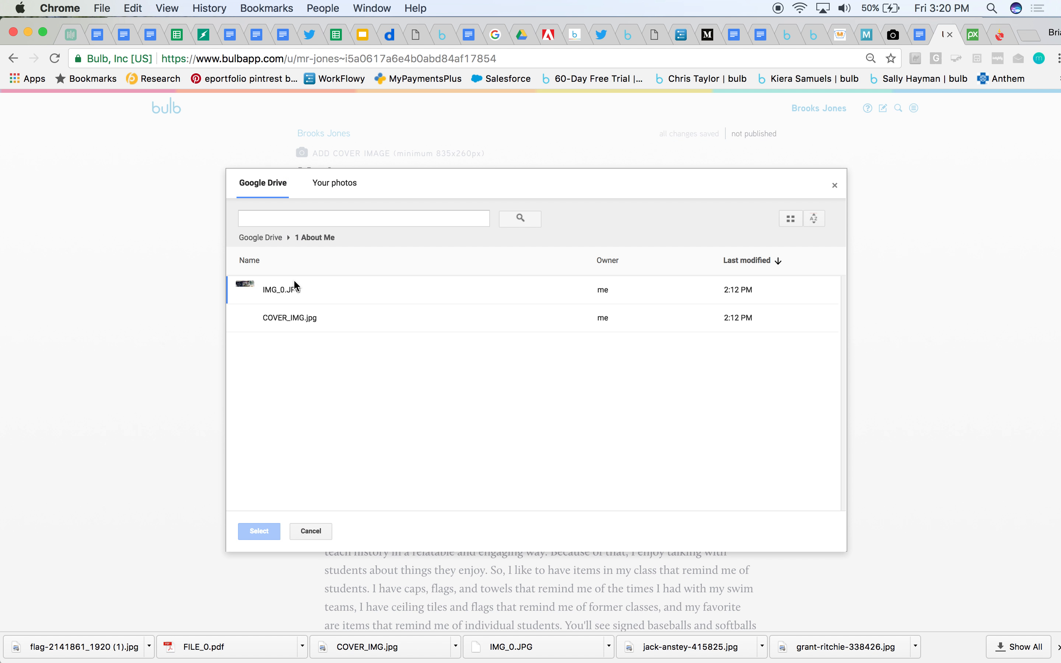
{"action": "left_click", "coordinate": [284, 290]}
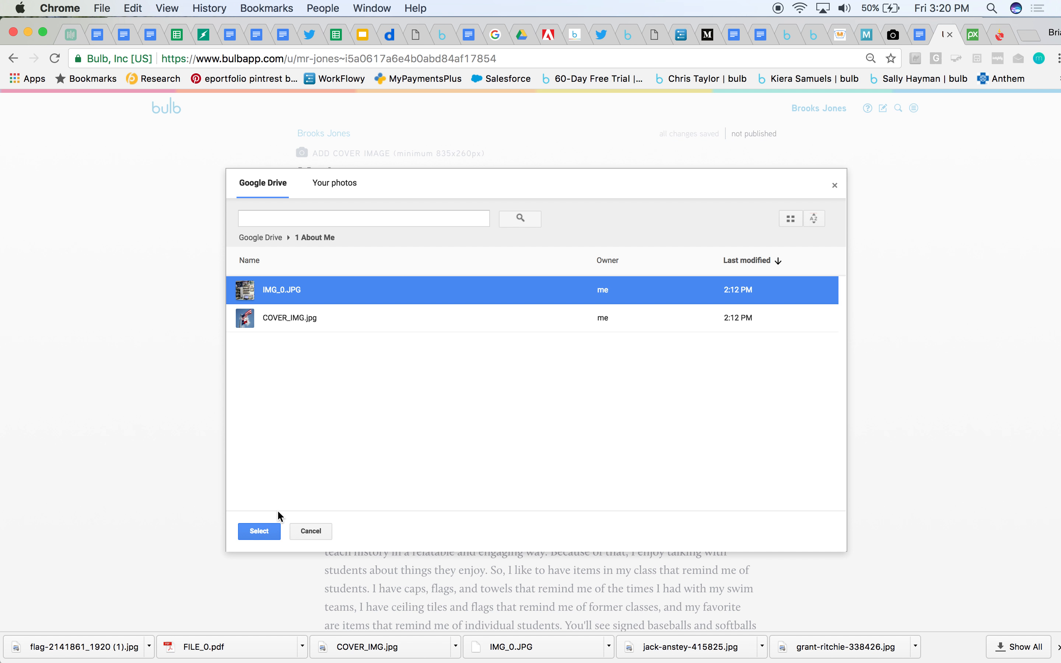
{"action": "left_click", "coordinate": [271, 531]}
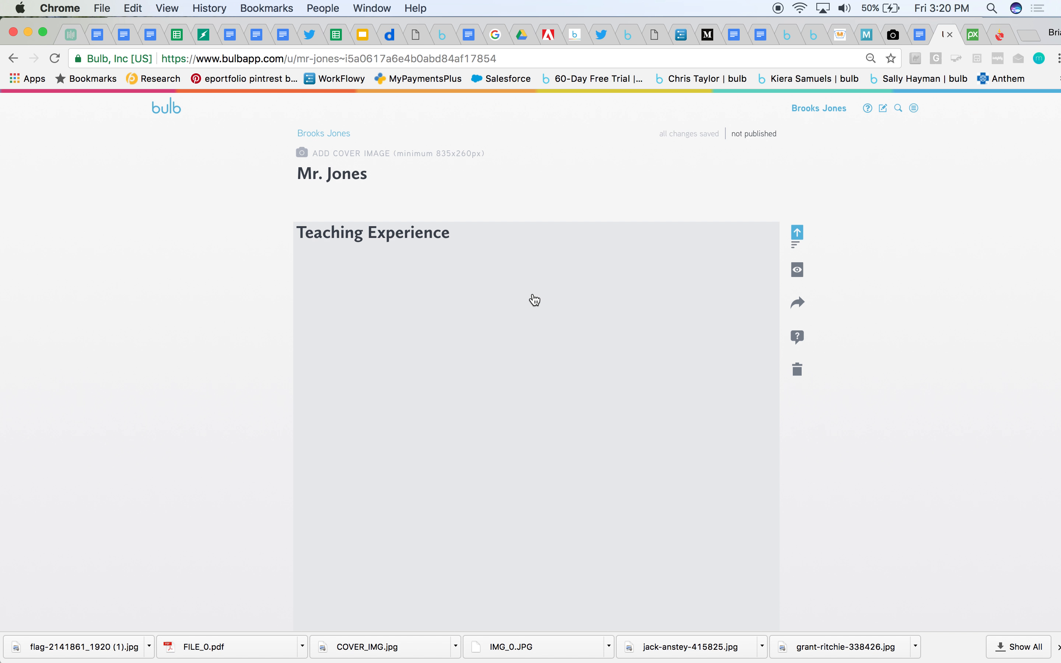
Crop the classroom photo to a wide area around the flag, pennants and figurine shelves, excluding the desk, and save the crop
{"action": "scroll", "coordinate": [604, 328], "scroll_direction": "down", "scroll_amount": 3}
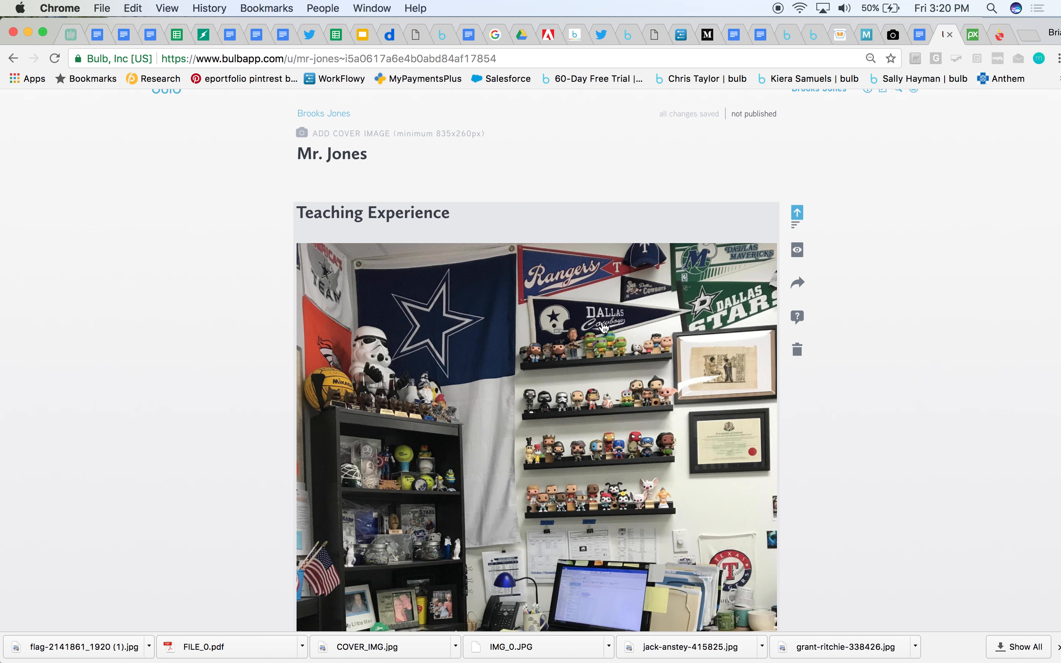
{"action": "left_click", "coordinate": [563, 323]}
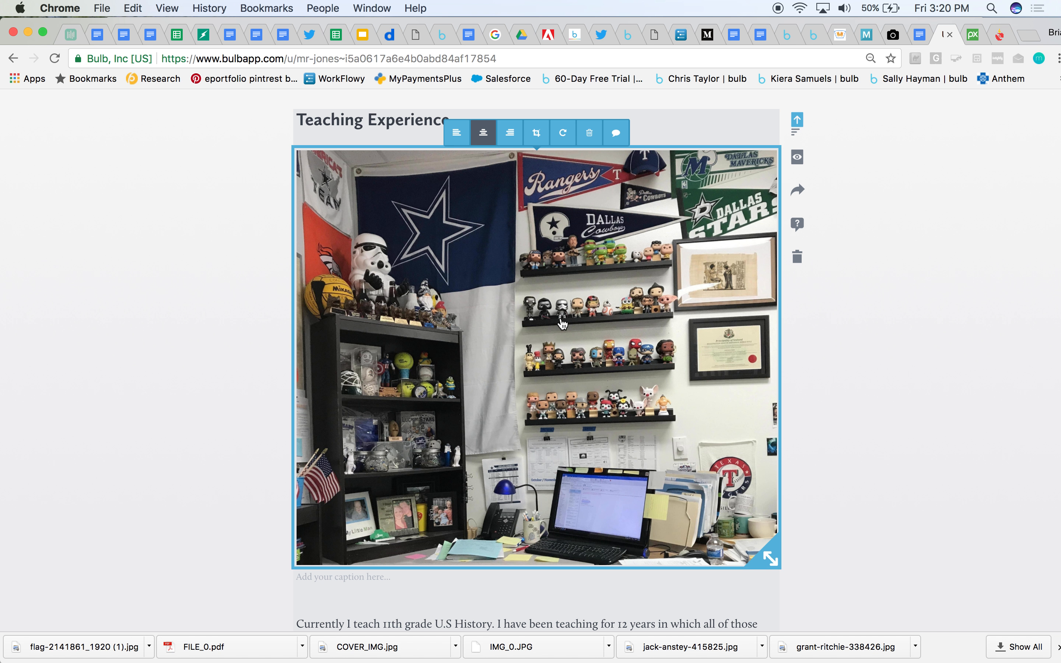
{"action": "left_click", "coordinate": [537, 134]}
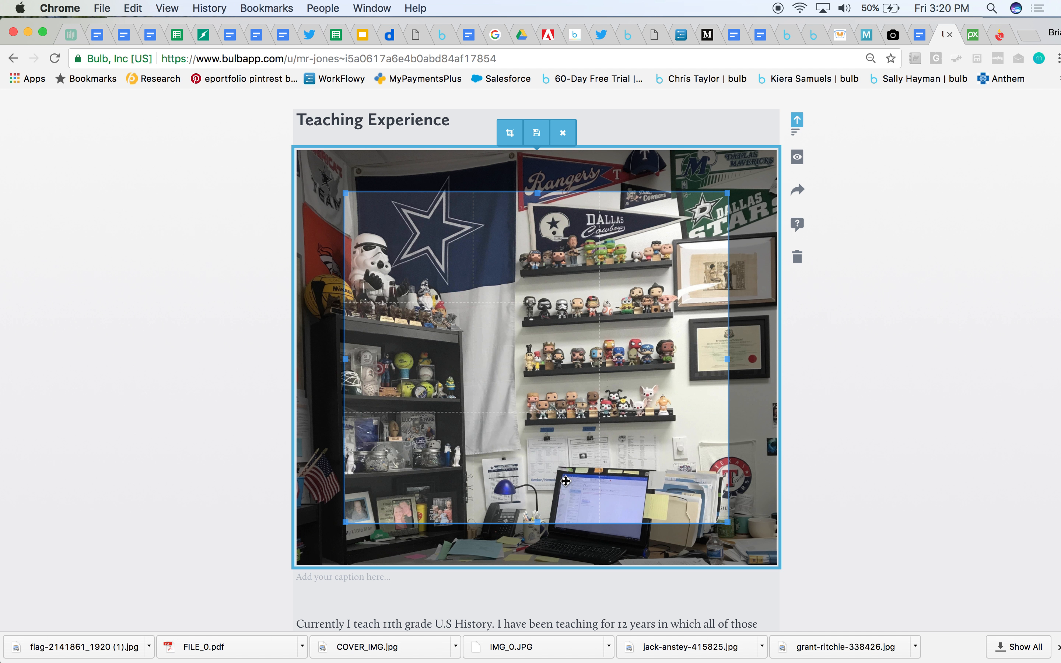
{"action": "left_click_drag", "start_coordinate": [727, 359], "coordinate": [746, 359]}
{"action": "left_click_drag", "start_coordinate": [542, 525], "coordinate": [541, 434]}
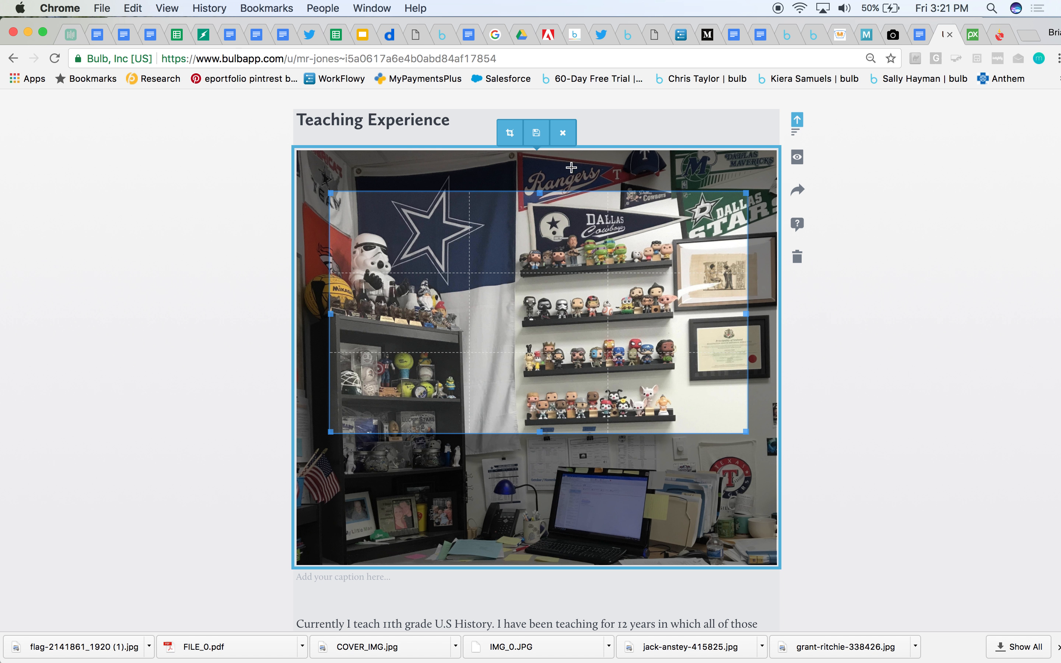
{"action": "left_click", "coordinate": [536, 133]}
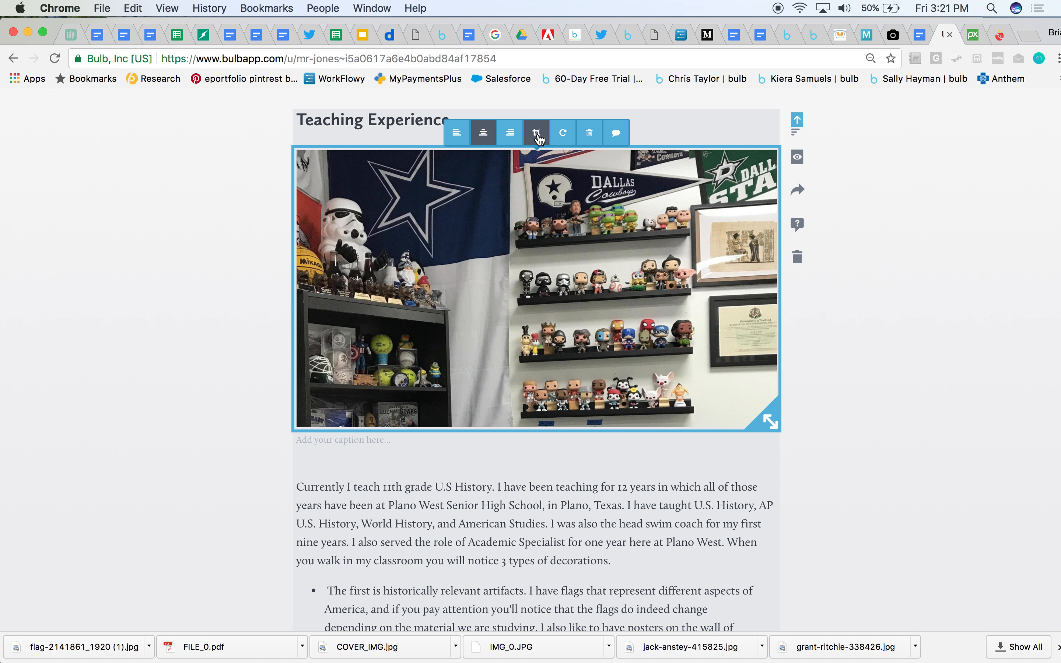
Shrink the classroom photo to about half the column width and align it left beside the teaching paragraph
{"action": "left_click_drag", "start_coordinate": [768, 420], "coordinate": [630, 298]}
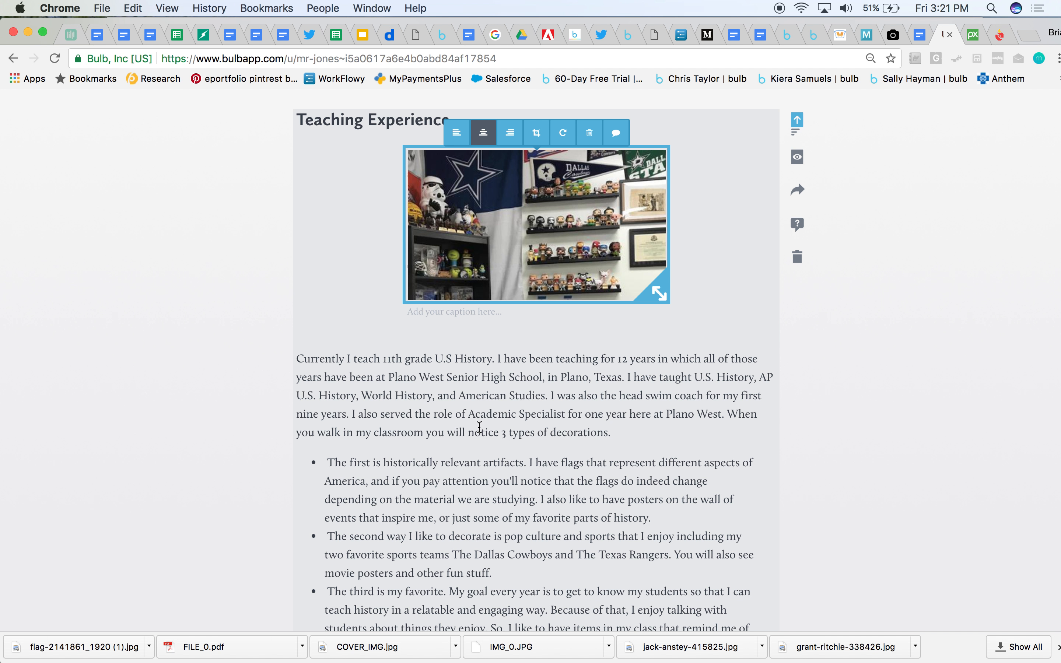
{"action": "left_click", "coordinate": [512, 138]}
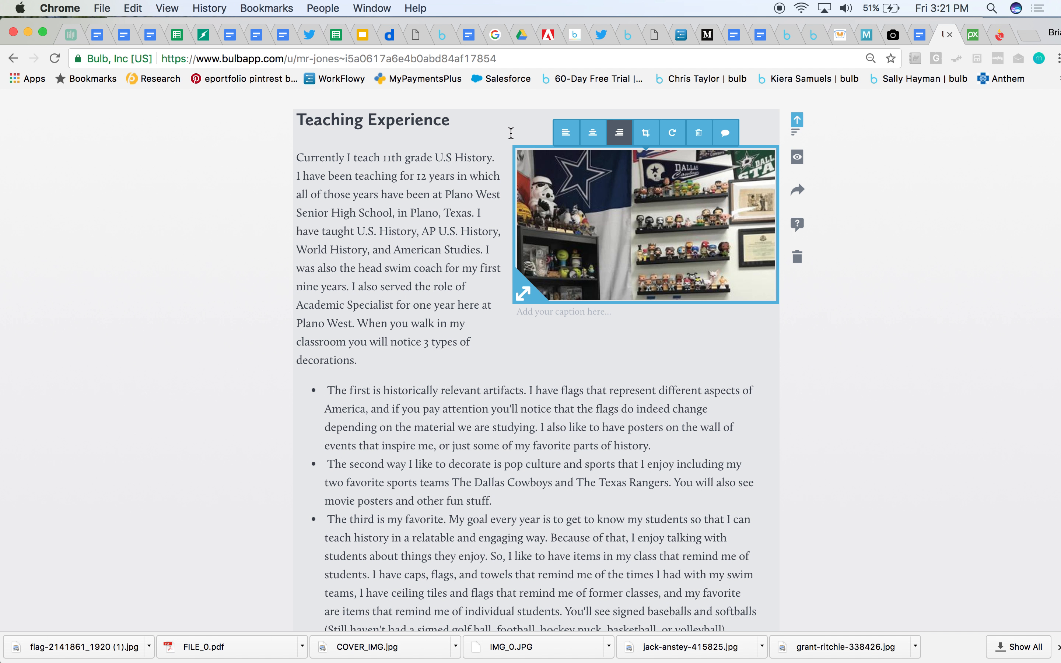
{"action": "left_click", "coordinate": [566, 133]}
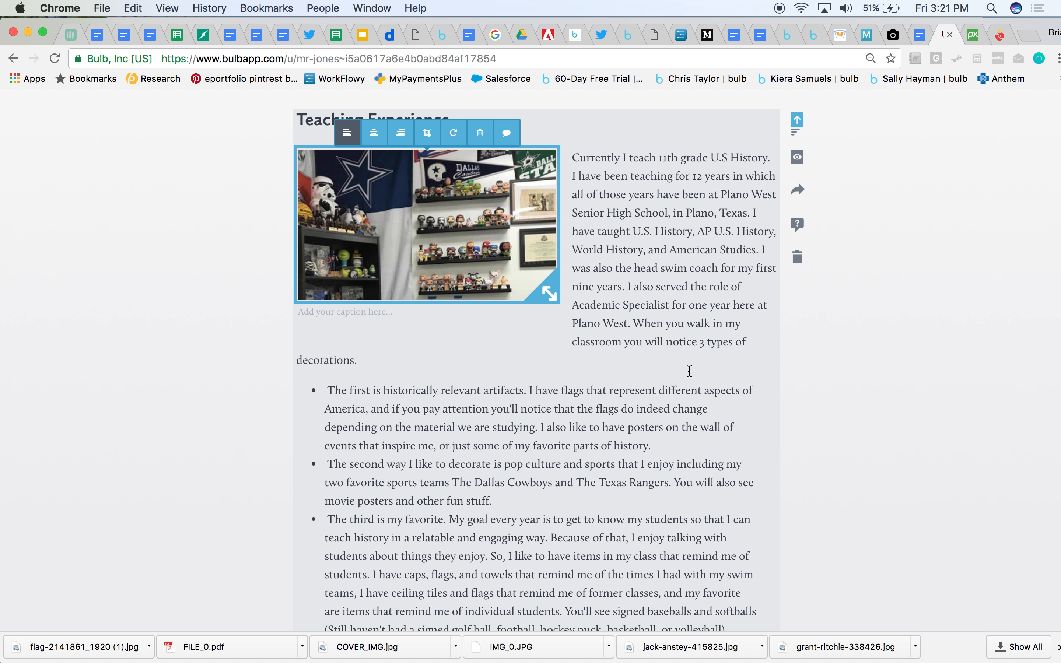
{"action": "scroll", "coordinate": [683, 316], "scroll_direction": "down", "scroll_amount": 2}
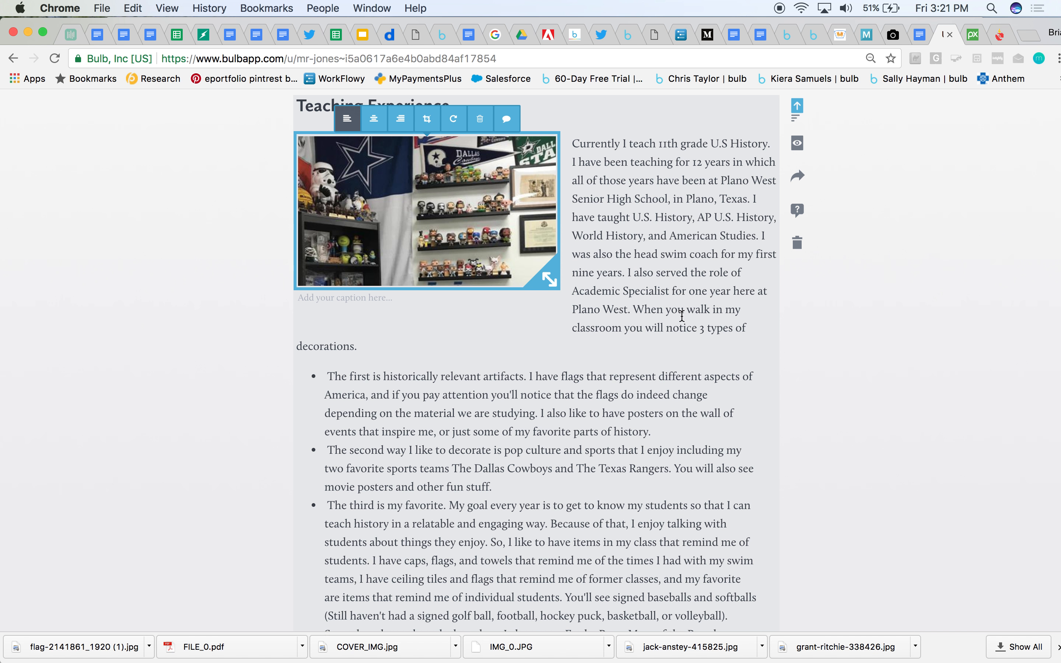
{"action": "scroll", "coordinate": [682, 316], "scroll_direction": "up", "scroll_amount": 5}
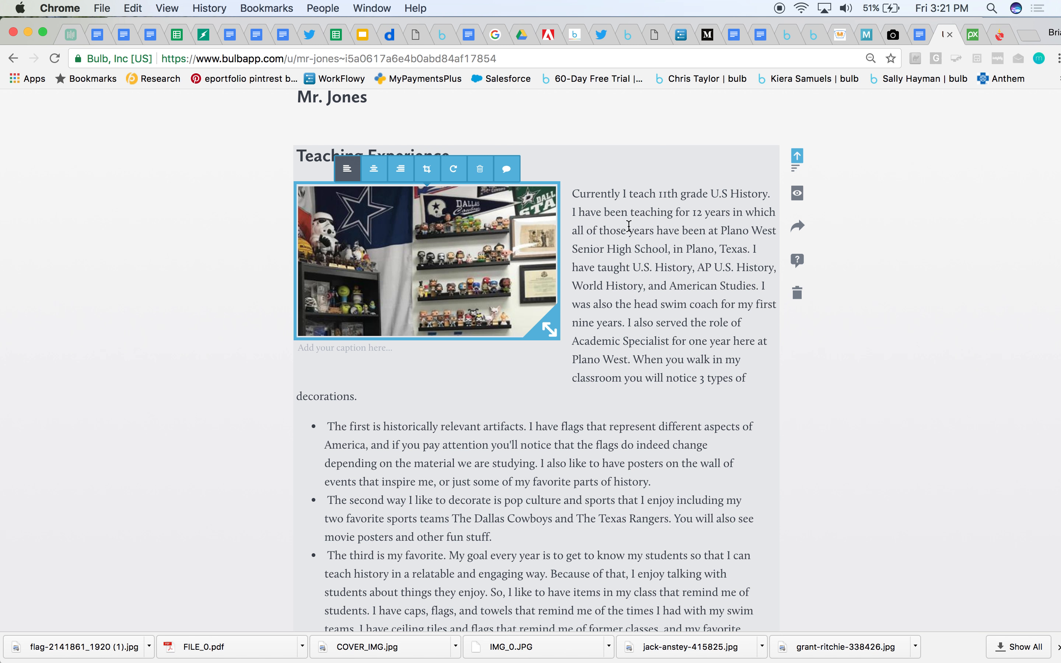
{"action": "left_click_drag", "start_coordinate": [726, 230], "coordinate": [669, 248]}
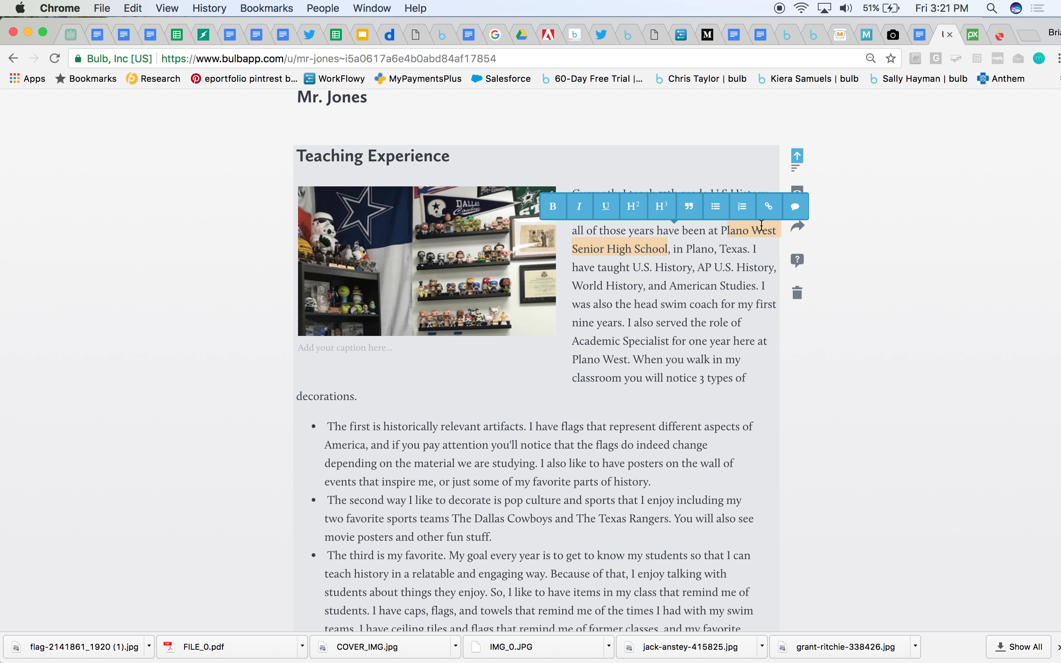
{"action": "left_click", "coordinate": [770, 207]}
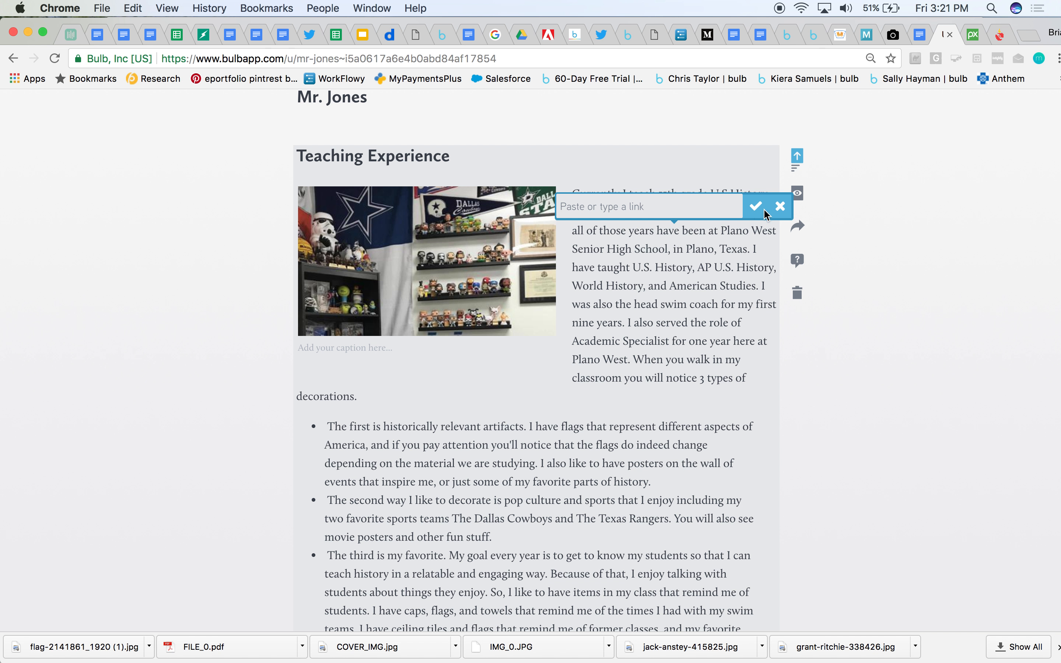
{"action": "type", "text": "www."}
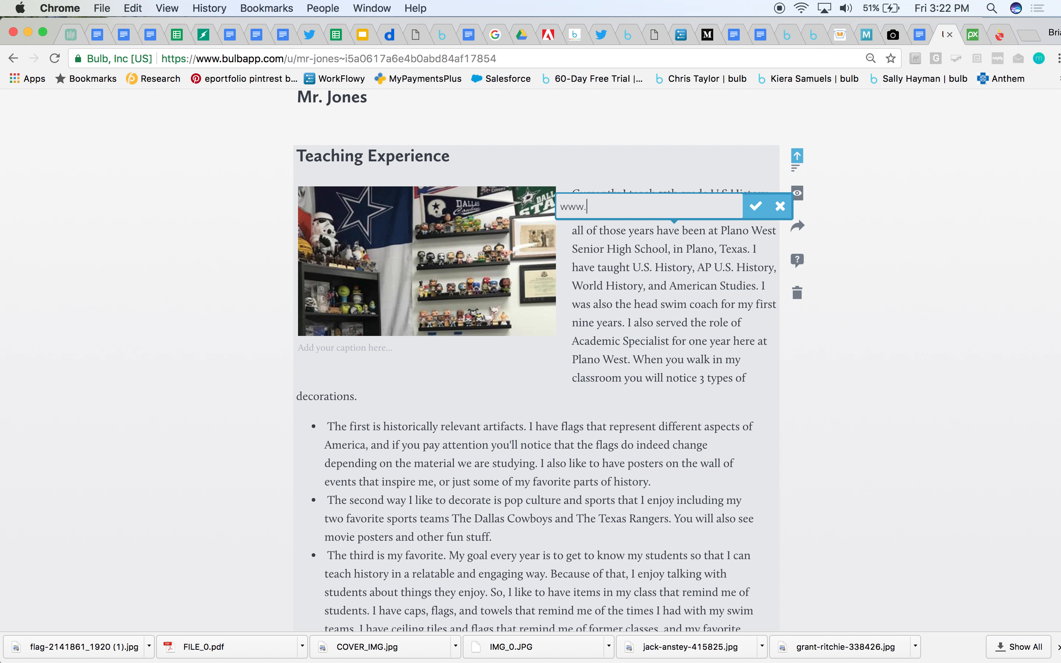
{"action": "type", "text": "bulbpapp.com"}
{"action": "left_click", "coordinate": [756, 206]}
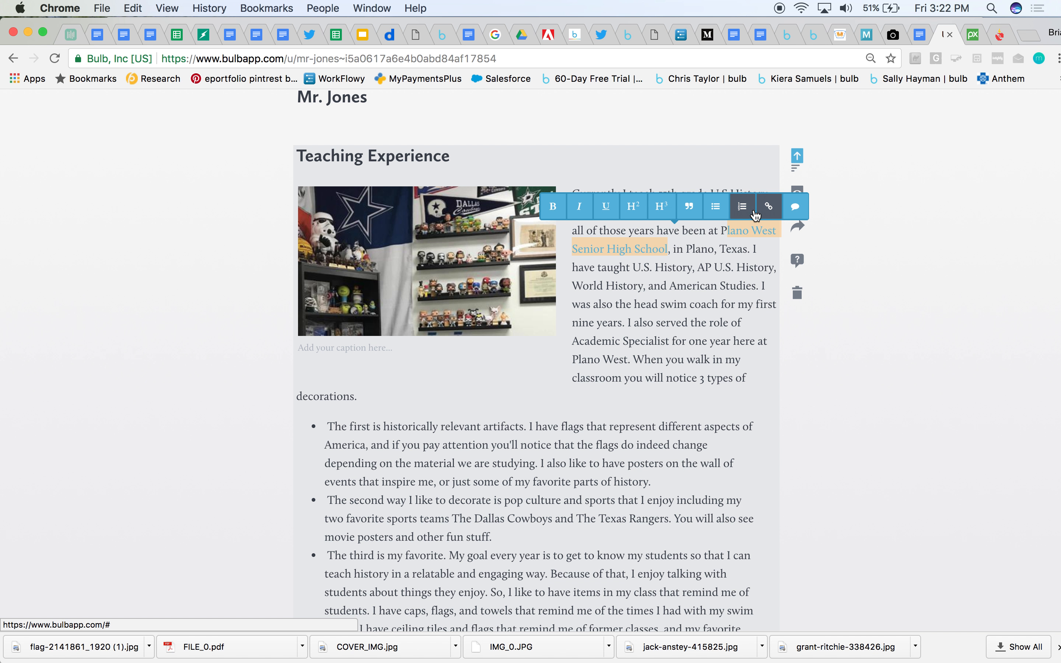
{"action": "left_click", "coordinate": [692, 268]}
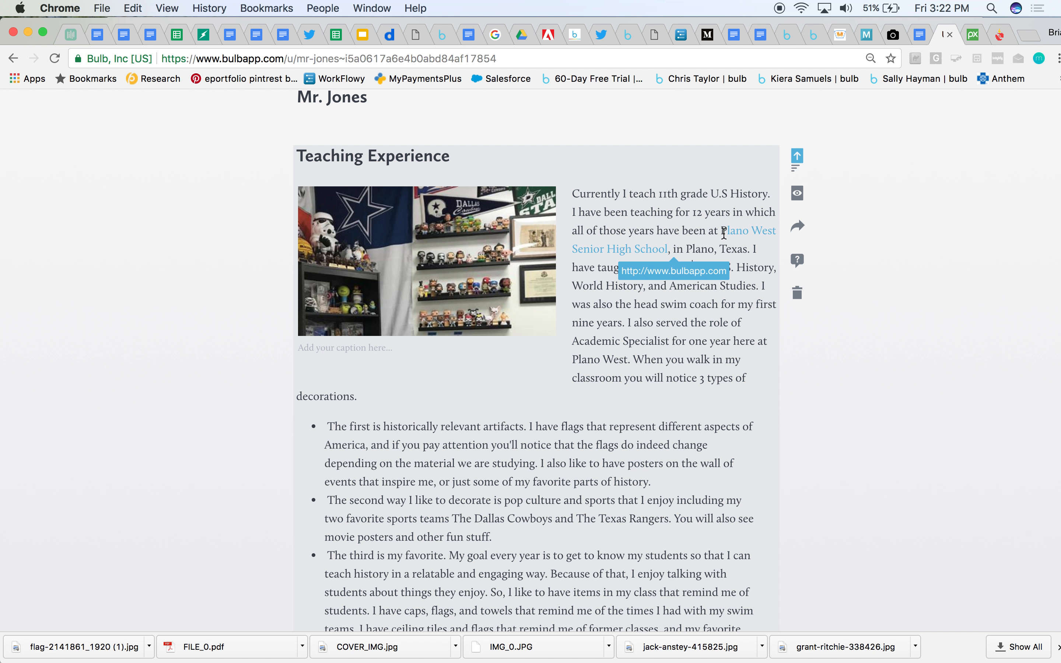
{"action": "mouse_move", "coordinate": [734, 237]}
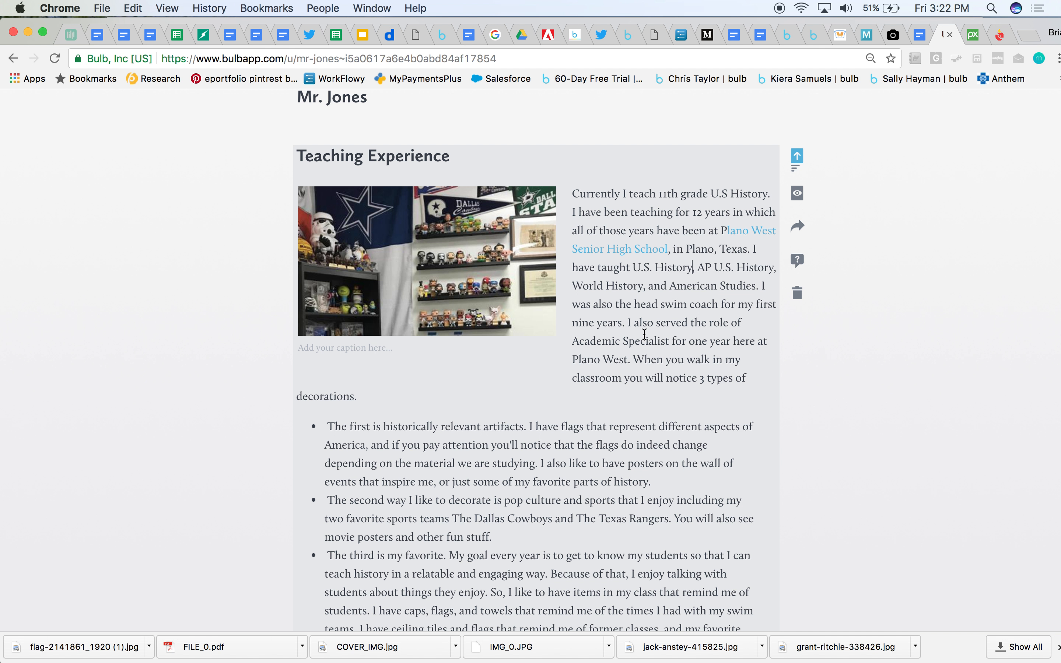
Underline "American Studies" in the teaching paragraph
{"action": "mouse_move", "coordinate": [669, 291]}
{"action": "left_mouse_down"}
{"action": "mouse_move", "coordinate": [746, 289]}
{"action": "mouse_move", "coordinate": [668, 289]}
{"action": "left_mouse_up"}
{"action": "left_click", "coordinate": [747, 290]}
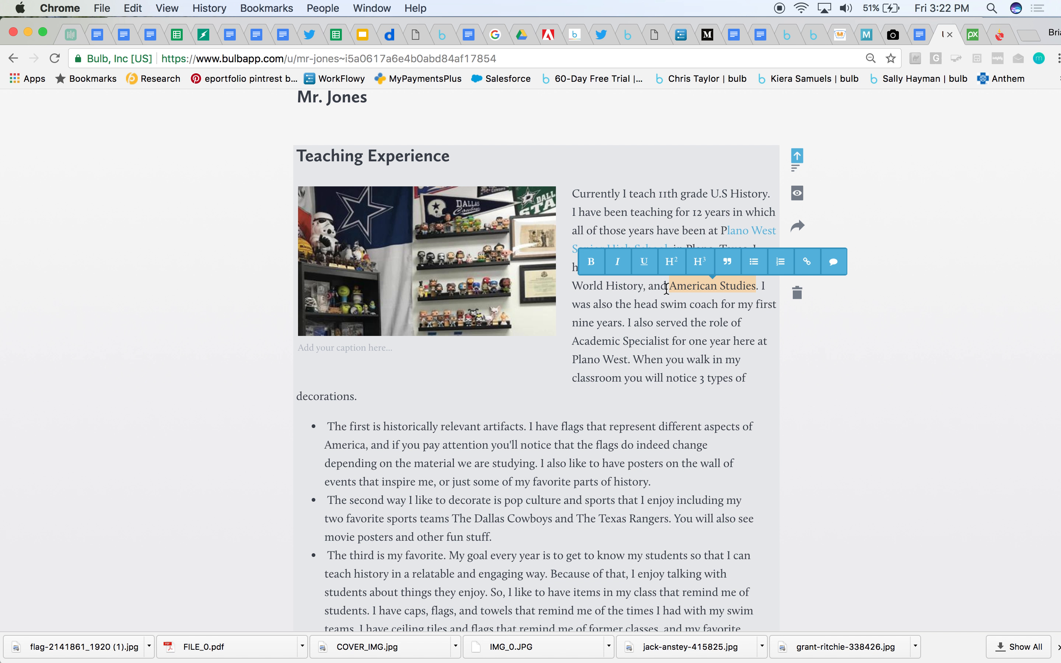
{"action": "left_click", "coordinate": [648, 268]}
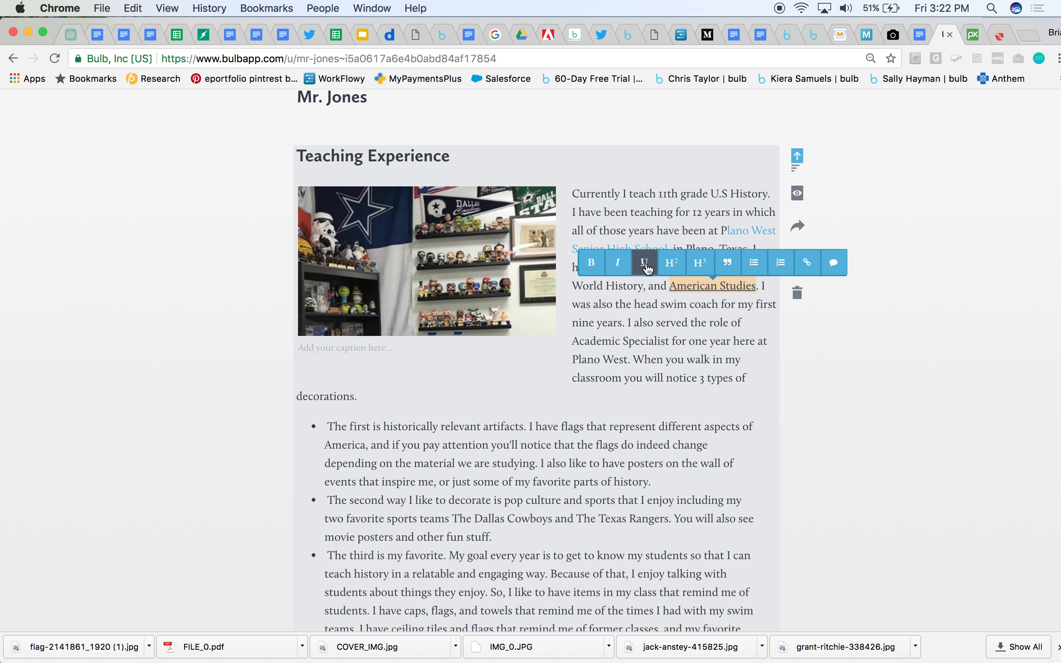
{"action": "left_click", "coordinate": [639, 331]}
Insert the image IMG_1 from the asset library folder "Template About Me Page (from template)" below the Family paragraph
{"action": "scroll", "coordinate": [667, 311], "scroll_direction": "down", "scroll_amount": 10}
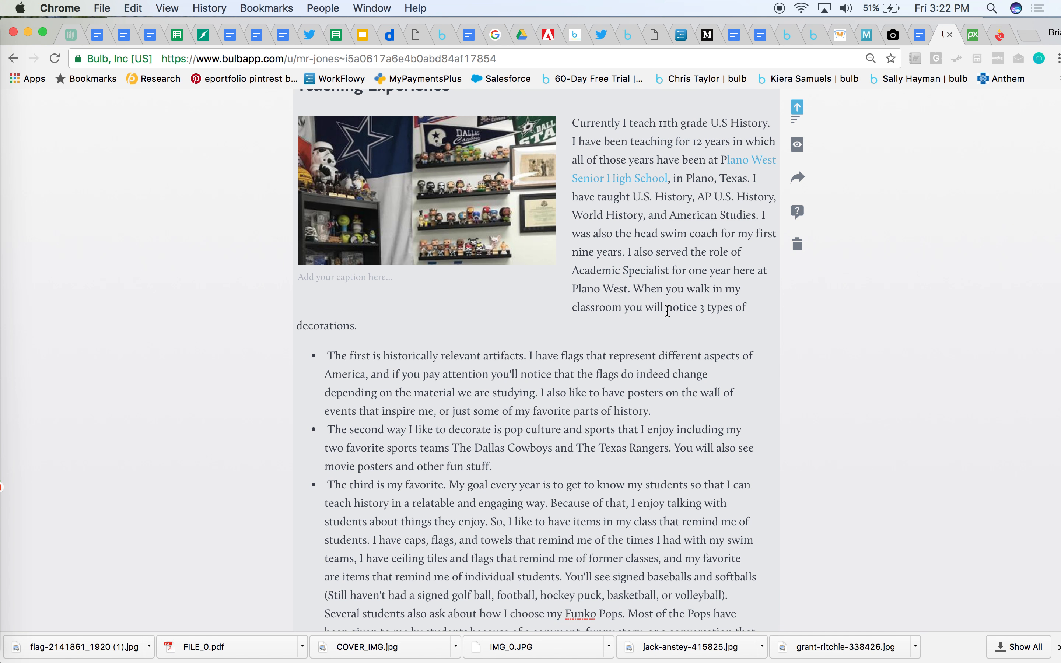
{"action": "scroll", "coordinate": [667, 311], "scroll_direction": "down", "scroll_amount": 5}
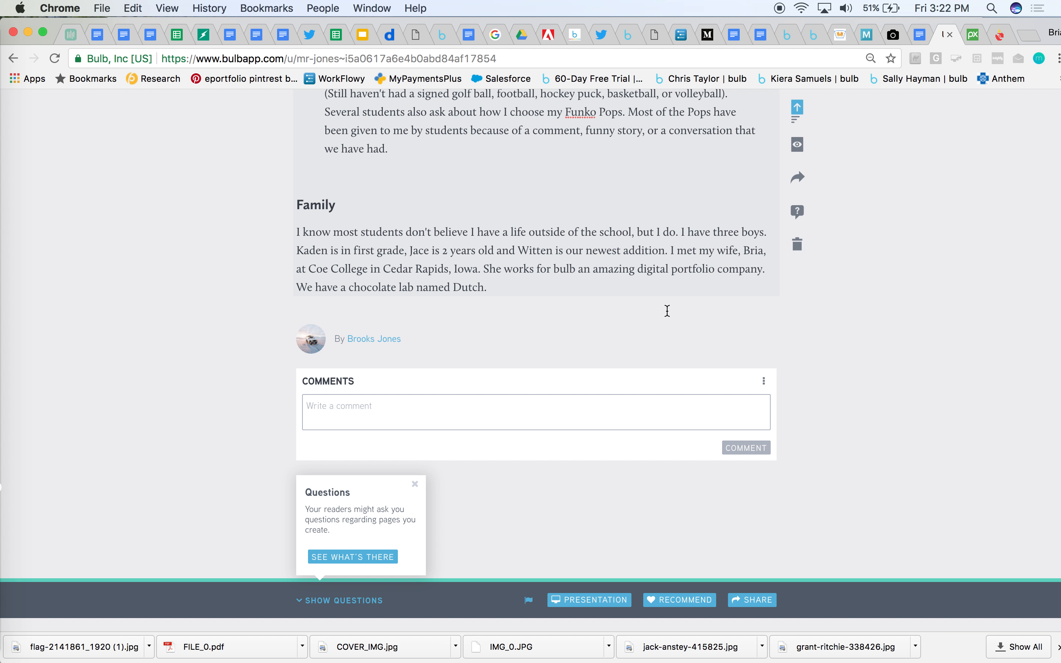
{"action": "scroll", "coordinate": [668, 310], "scroll_direction": "down", "scroll_amount": 1}
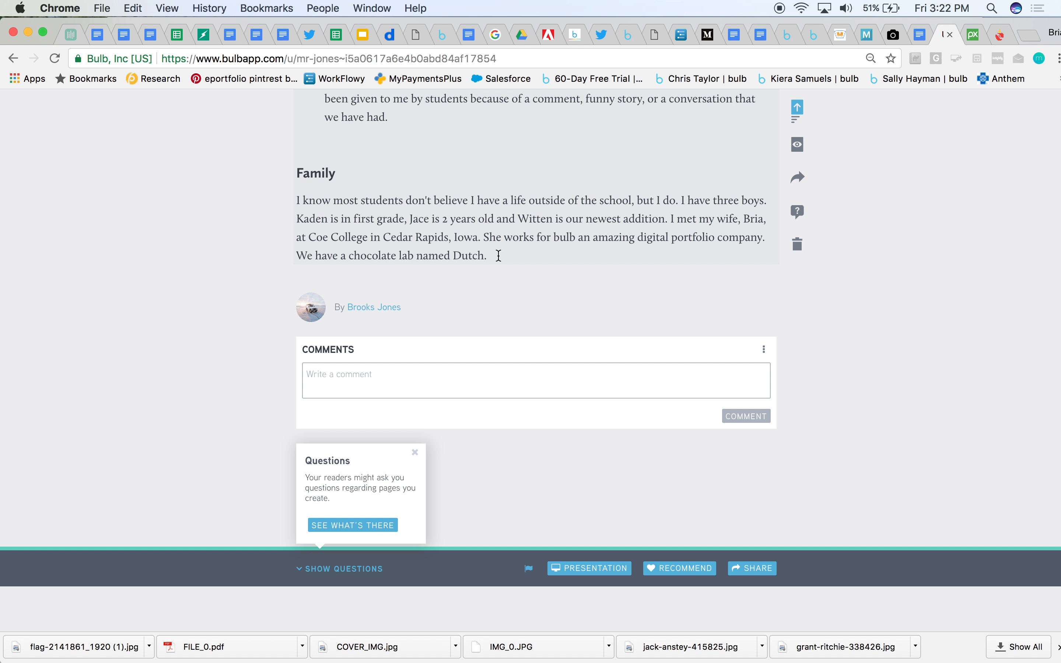
{"action": "key", "text": "Return"}
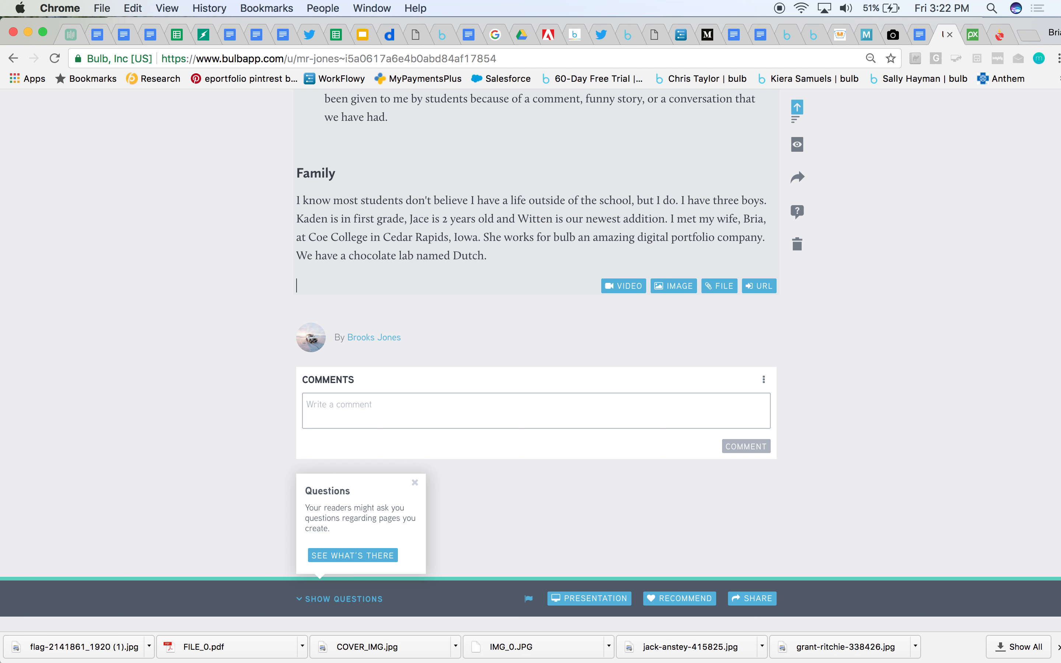
{"action": "left_click", "coordinate": [683, 286]}
{"action": "scroll", "coordinate": [420, 330], "scroll_direction": "down", "scroll_amount": 4}
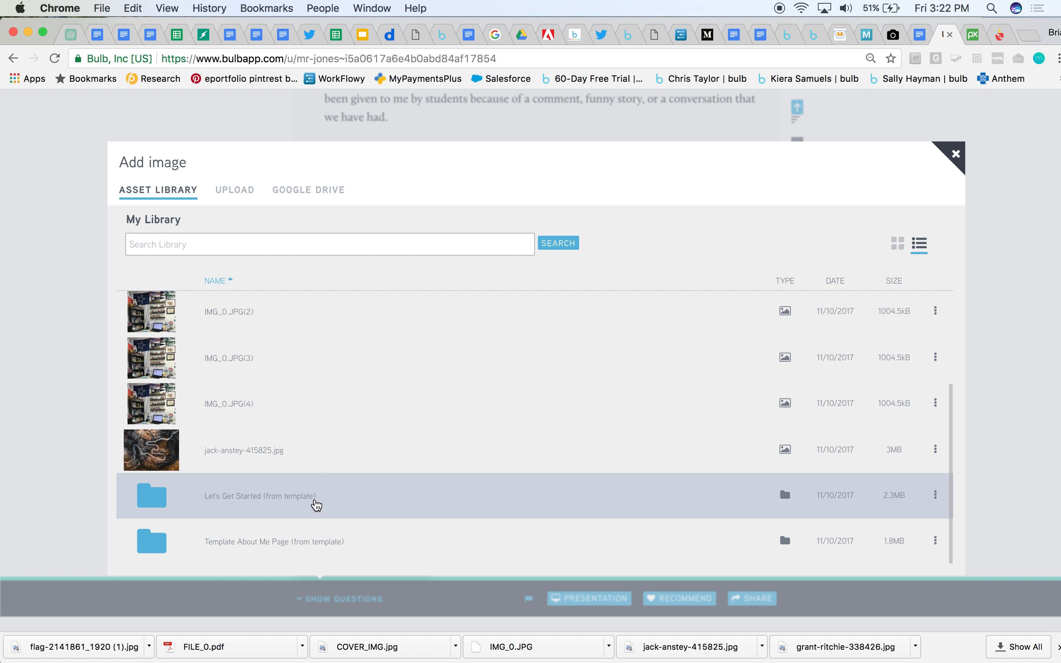
{"action": "left_click", "coordinate": [311, 541]}
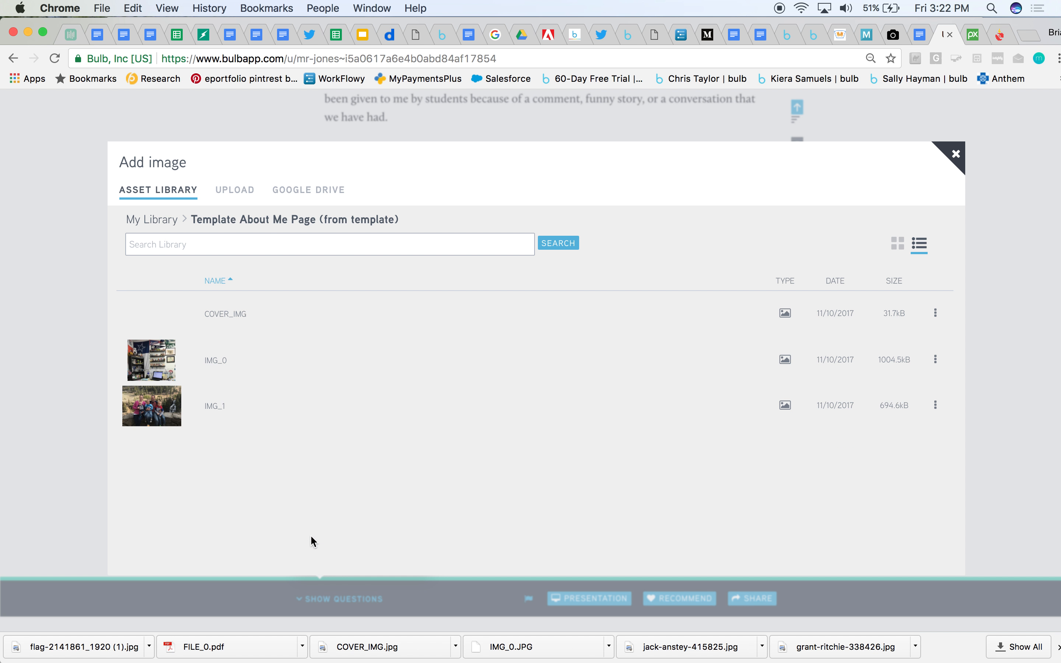
{"action": "left_click", "coordinate": [271, 415]}
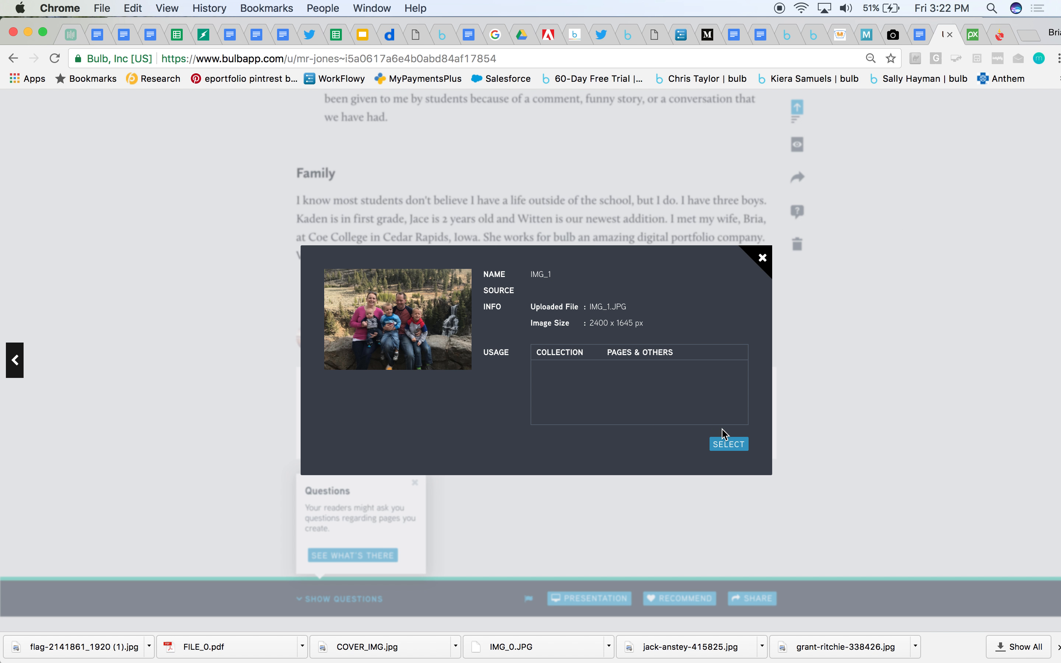
{"action": "left_click", "coordinate": [727, 443]}
{"action": "scroll", "coordinate": [874, 382], "scroll_direction": "down", "scroll_amount": 1}
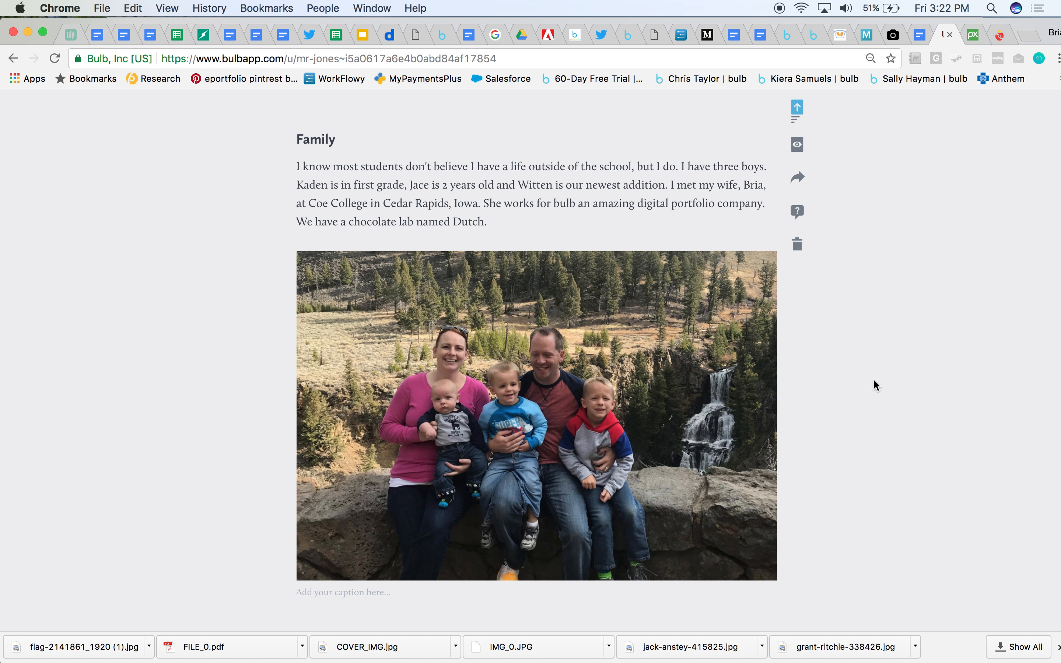
Add blank space above the "Family" heading and move the family photo there
{"action": "scroll", "coordinate": [872, 378], "scroll_direction": "up", "scroll_amount": 3}
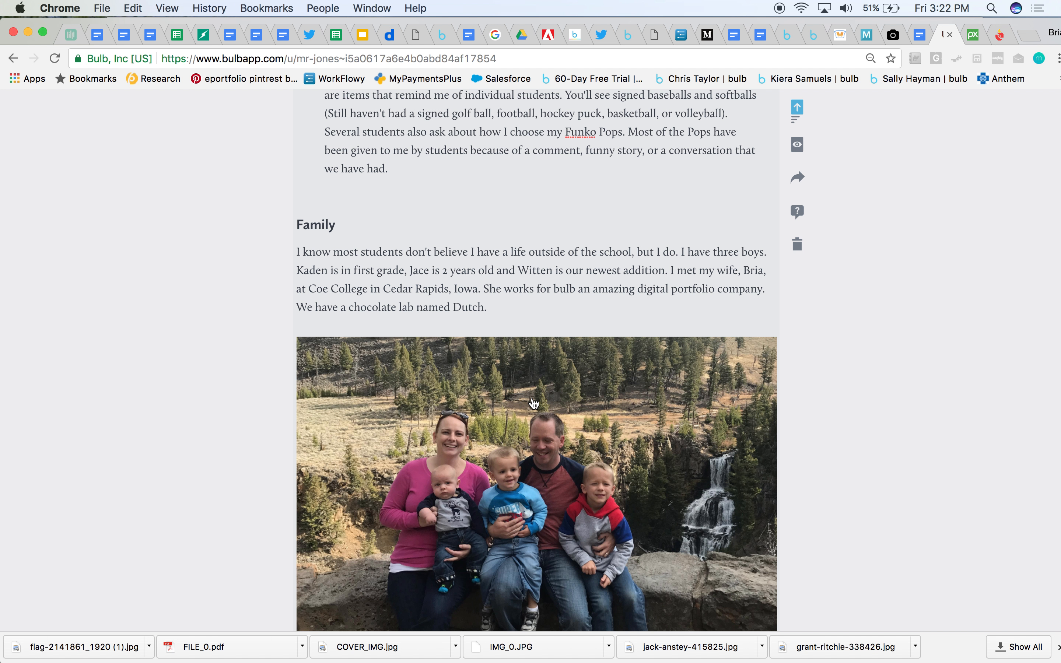
{"action": "scroll", "coordinate": [554, 261], "scroll_direction": "up", "scroll_amount": 2}
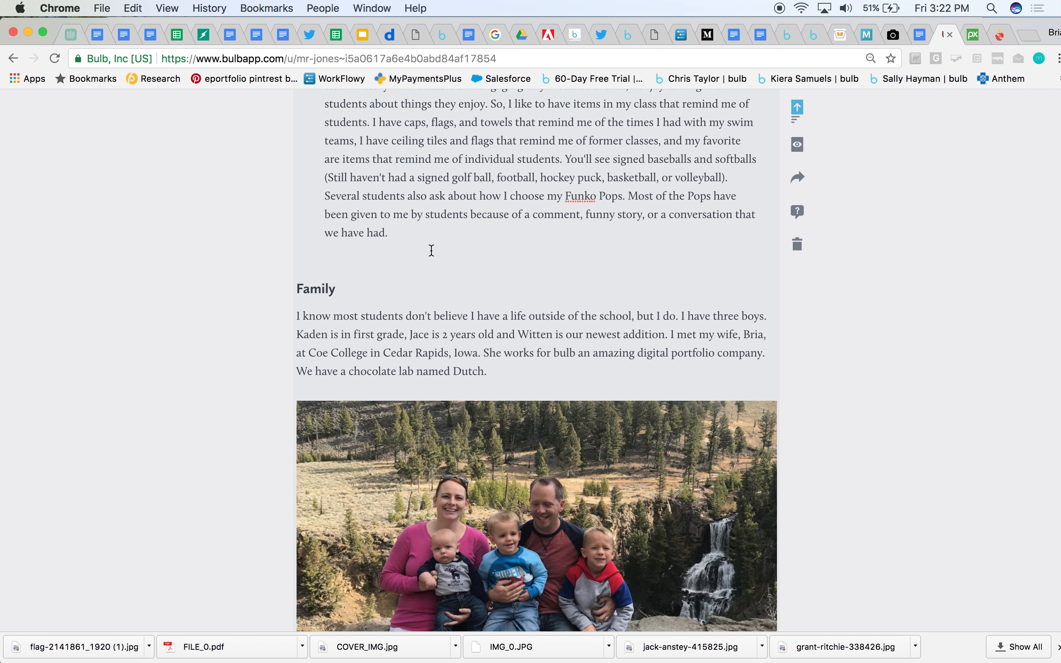
{"action": "key", "text": "Return"}
{"action": "key", "text": "Return"}
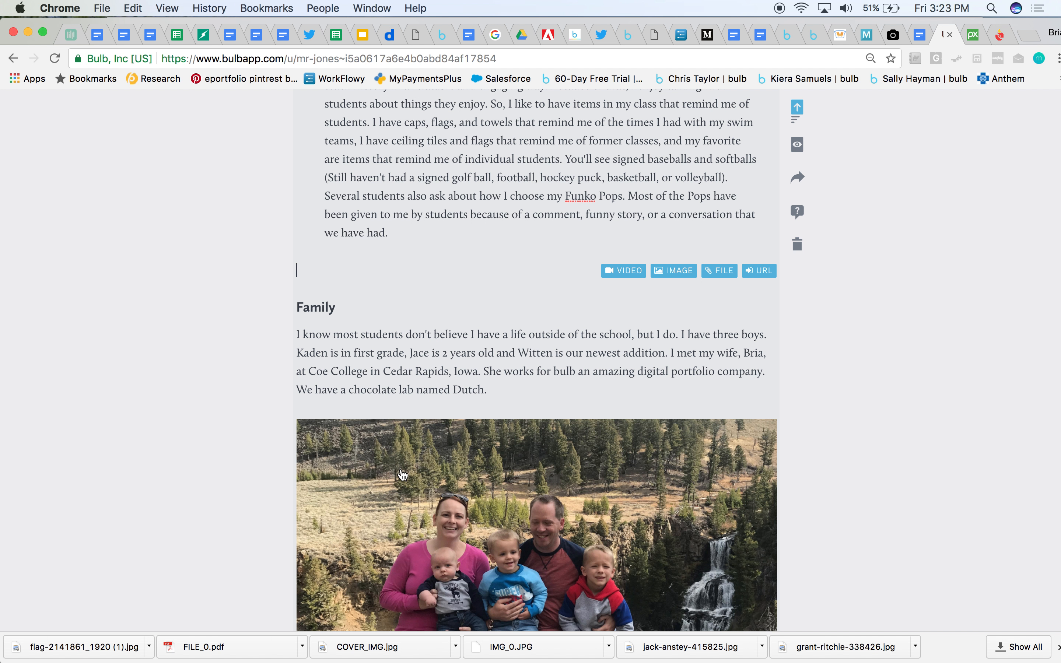
{"action": "left_click", "coordinate": [391, 483]}
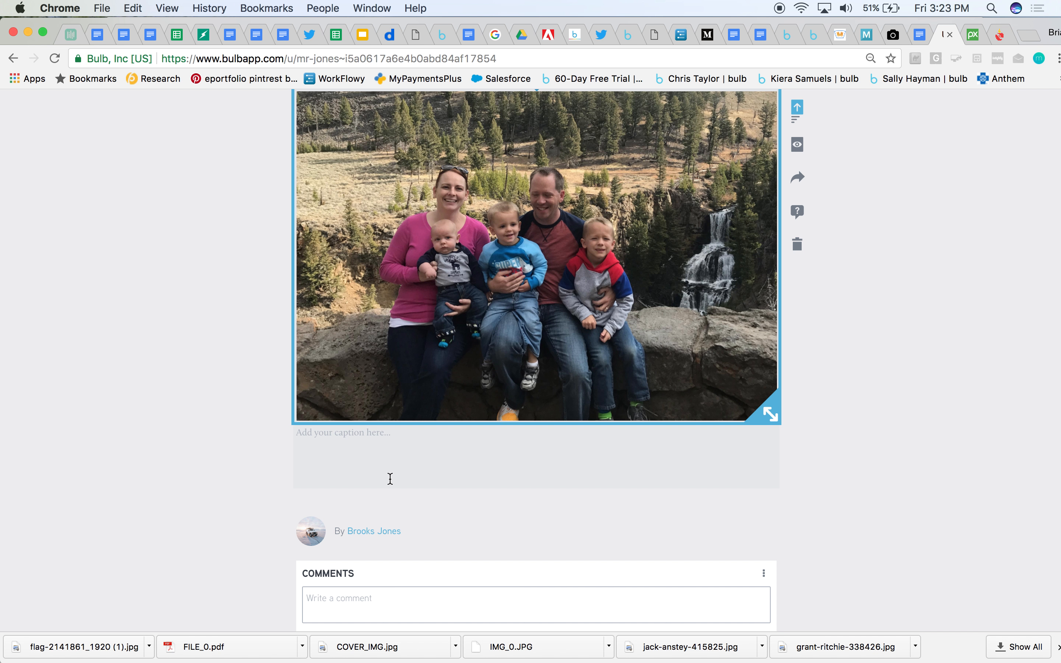
{"action": "scroll", "coordinate": [441, 426], "scroll_direction": "down", "scroll_amount": 2}
{"action": "scroll", "coordinate": [441, 426], "scroll_direction": "up", "scroll_amount": 6}
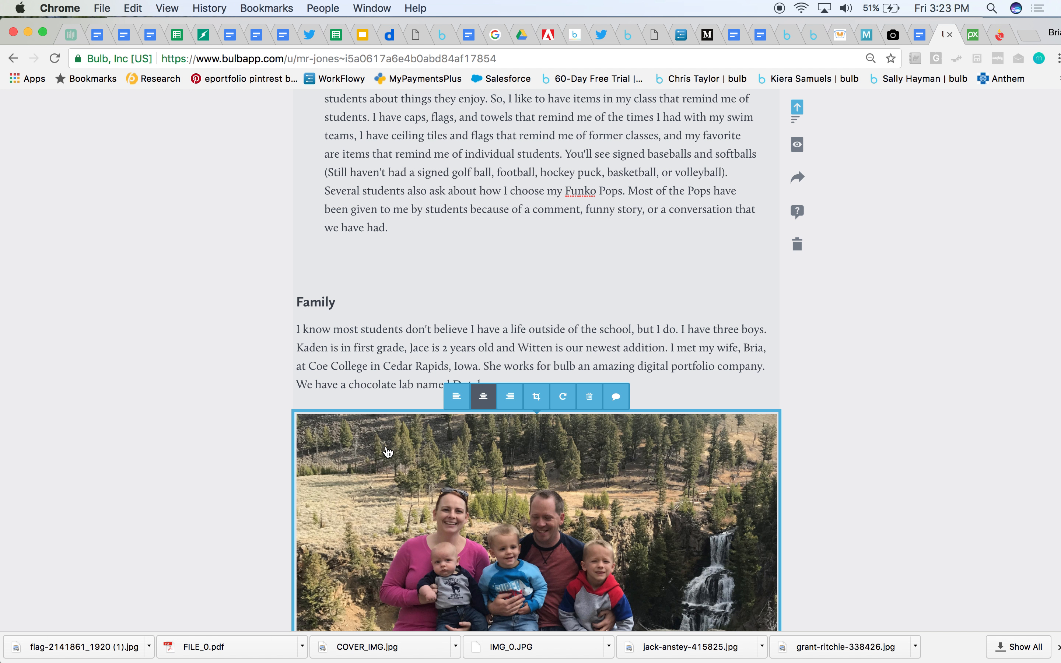
{"action": "left_click_drag", "start_coordinate": [388, 451], "coordinate": [360, 265]}
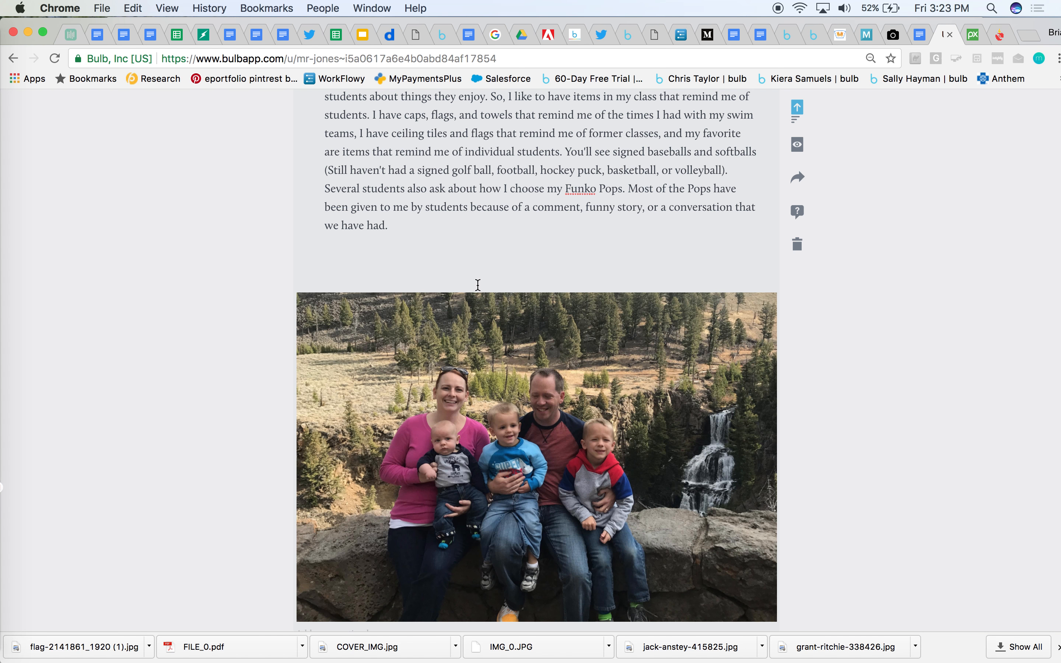
Switch to the Google Docs document "About Me Page" and copy the "Hobbies" heading with its paragraph
{"action": "scroll", "coordinate": [478, 288], "scroll_direction": "down", "scroll_amount": 7}
{"action": "scroll", "coordinate": [479, 291], "scroll_direction": "down", "scroll_amount": 2}
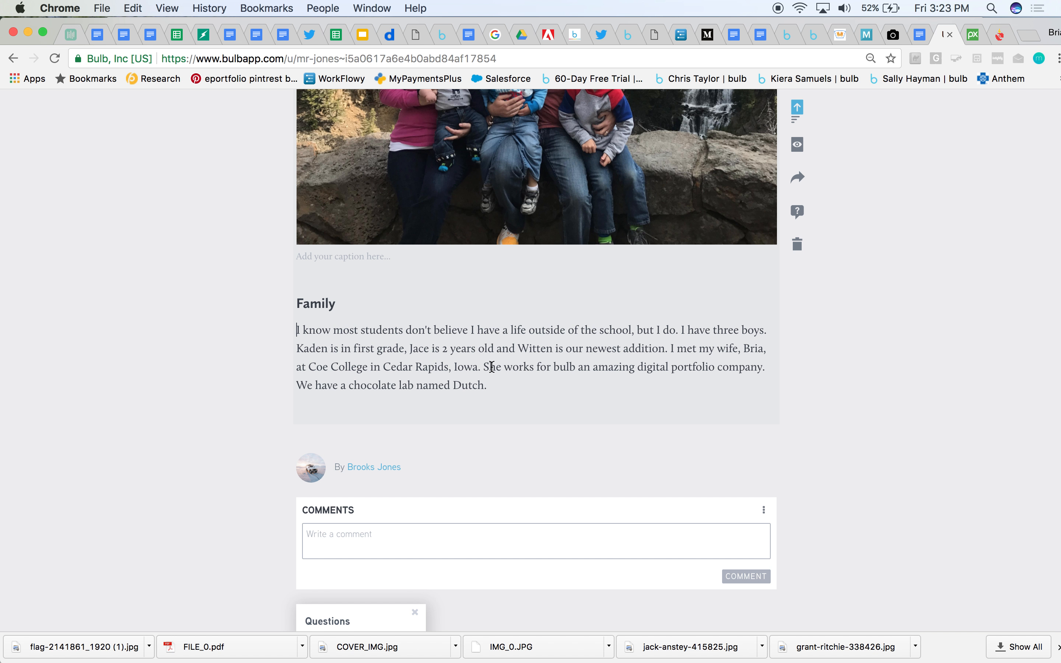
{"action": "left_click", "coordinate": [921, 36]}
{"action": "scroll", "coordinate": [645, 358], "scroll_direction": "down", "scroll_amount": 12}
{"action": "scroll", "coordinate": [644, 359], "scroll_direction": "down", "scroll_amount": 3}
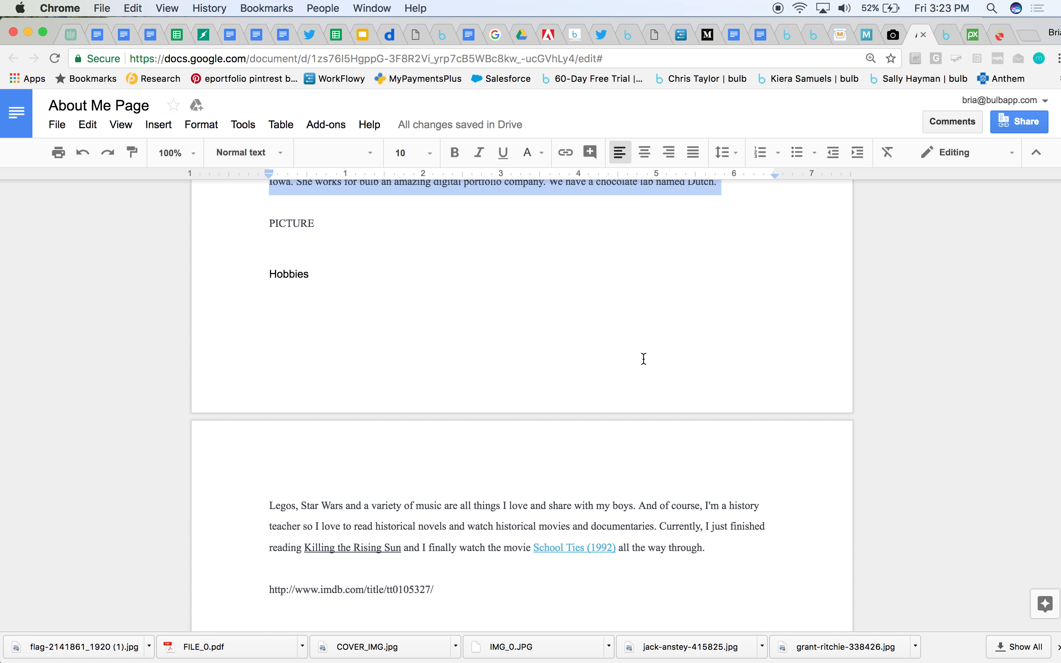
{"action": "left_click_drag", "start_coordinate": [266, 270], "coordinate": [722, 490]}
{"action": "key", "text": "super+c"}
{"action": "scroll", "coordinate": [695, 529], "scroll_direction": "down", "scroll_amount": 1}
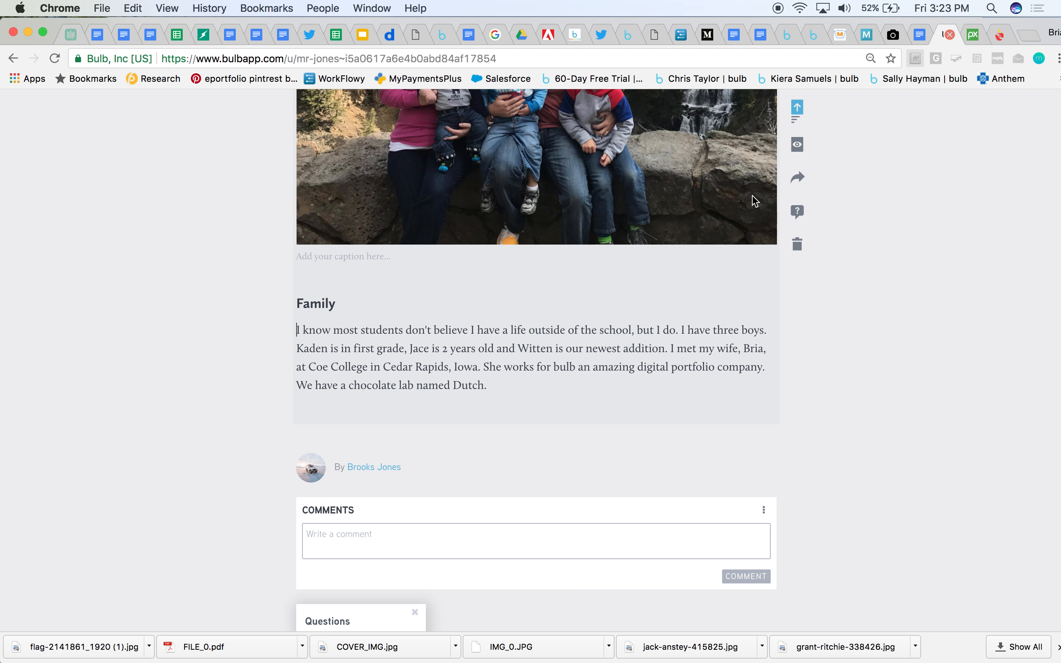
Return to the bulb page and paste the copied Hobbies text below the Family paragraph
{"action": "left_click", "coordinate": [947, 34]}
{"action": "left_click", "coordinate": [393, 409]}
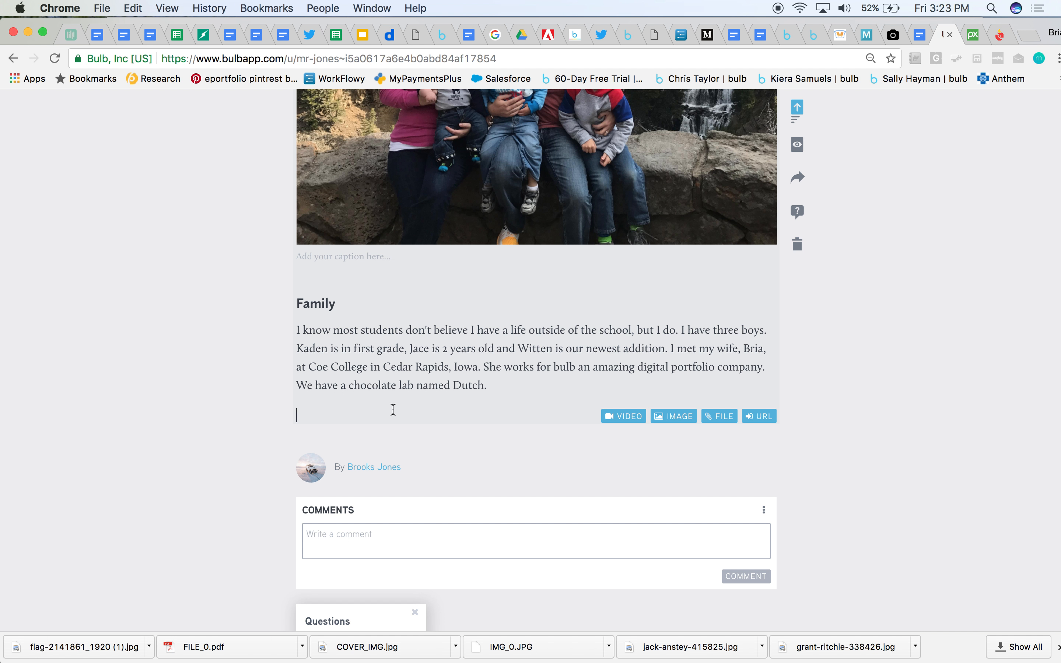
{"action": "key", "text": "super+v"}
Put "Hobbies" on its own line above its paragraph and format it as an H2 heading
{"action": "left_click", "coordinate": [340, 415]}
{"action": "key", "text": "Return"}
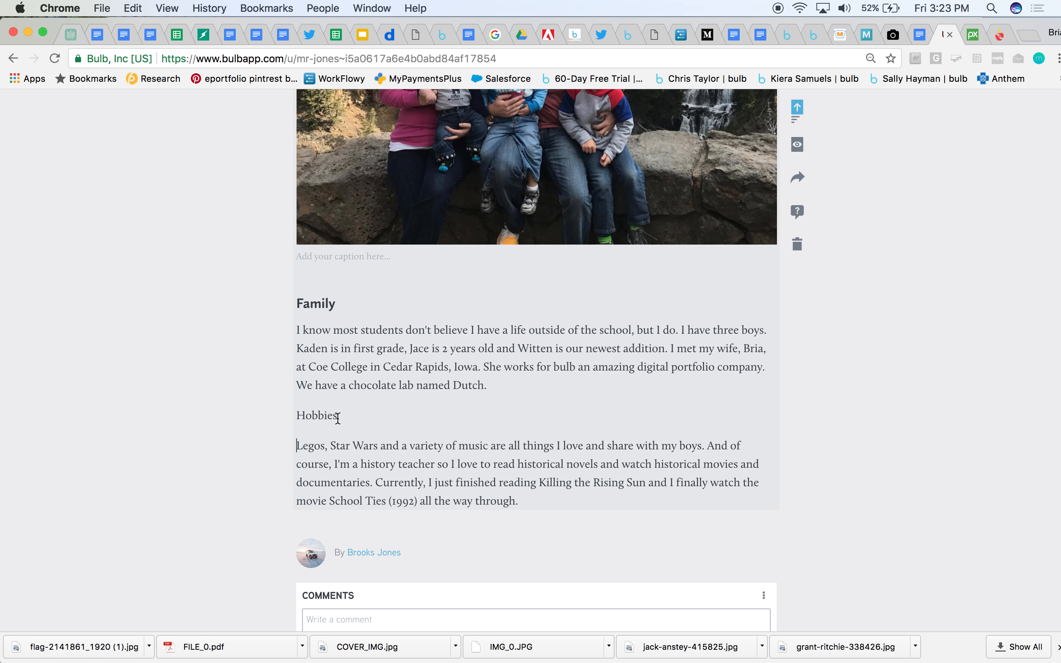
{"action": "double_click", "coordinate": [325, 414]}
{"action": "left_click", "coordinate": [287, 400]}
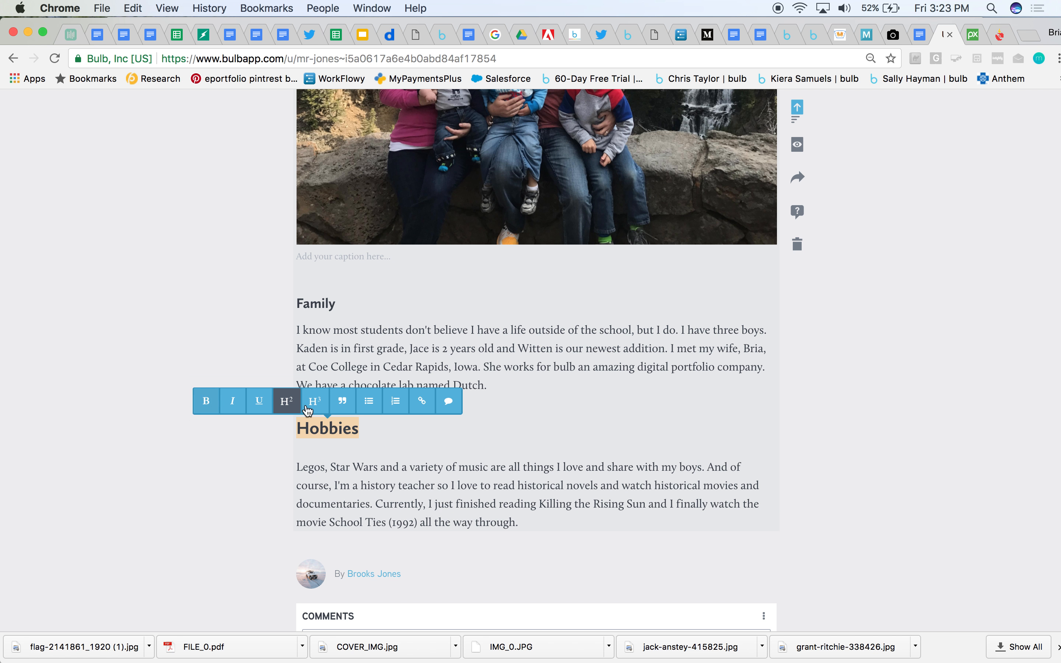
Add a blank line below the Hobbies paragraph and open the video embed form for it
{"action": "left_click", "coordinate": [527, 526]}
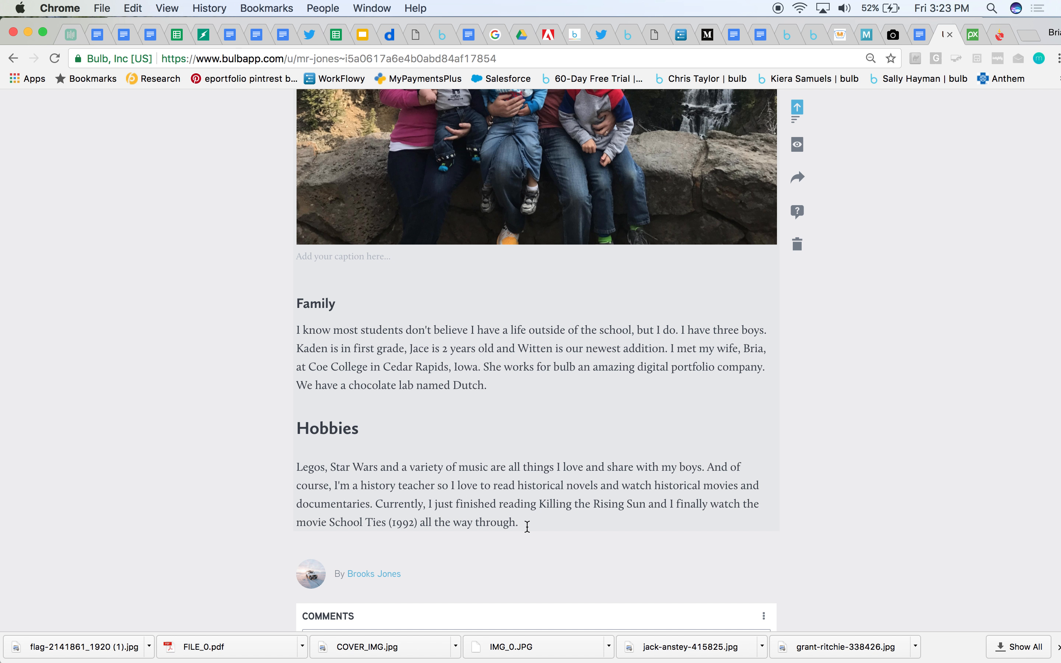
{"action": "key", "text": "Return"}
{"action": "scroll", "coordinate": [595, 491], "scroll_direction": "down", "scroll_amount": 2}
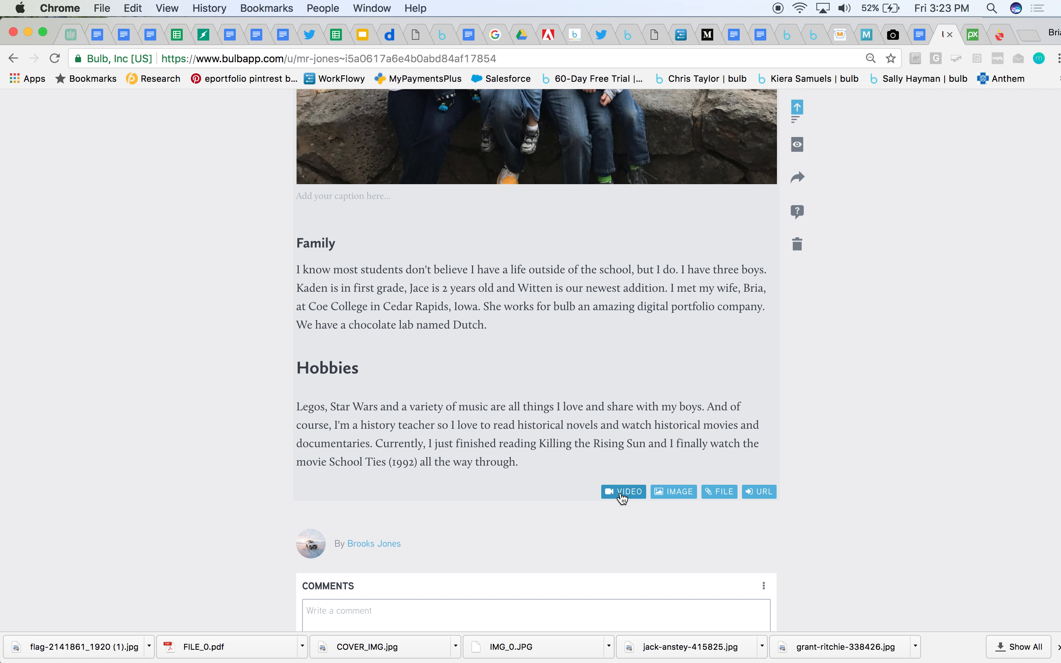
{"action": "left_click", "coordinate": [622, 493]}
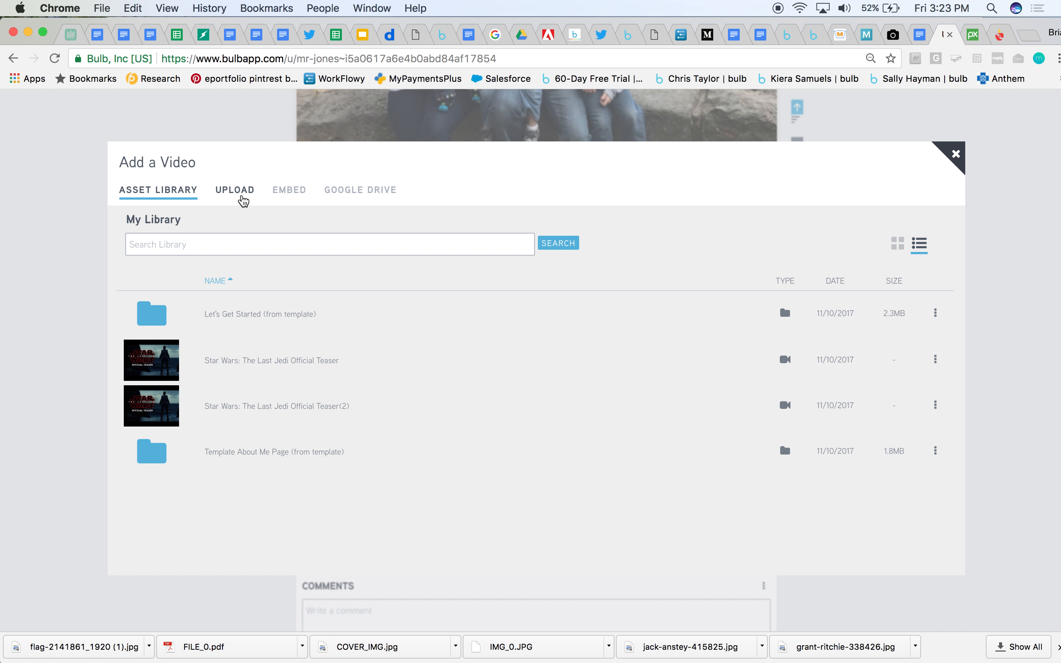
{"action": "left_click", "coordinate": [243, 200]}
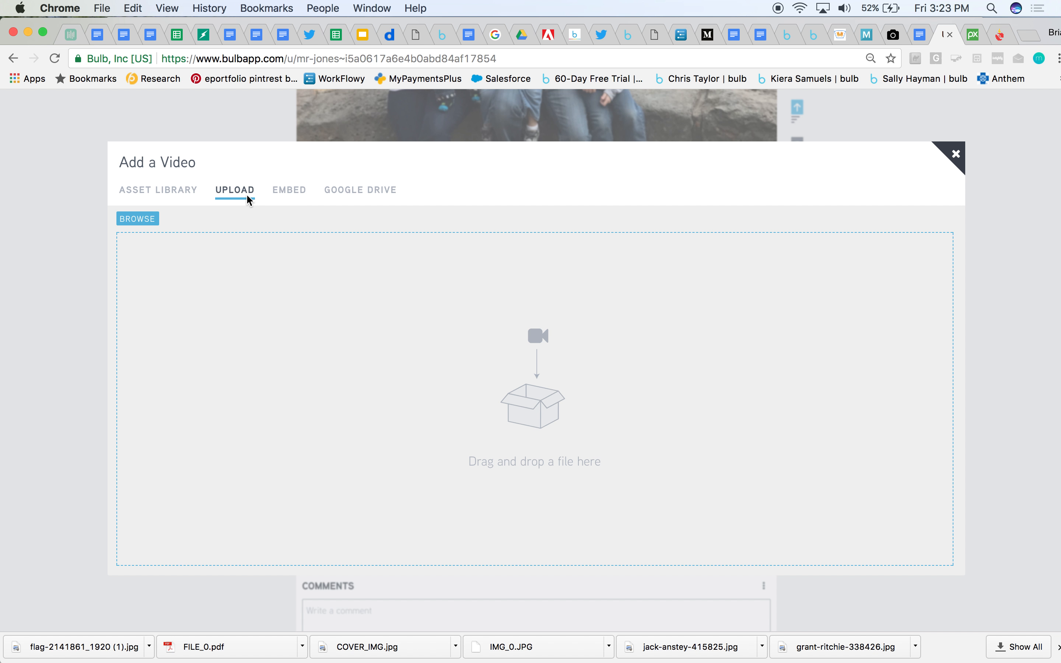
{"action": "left_click", "coordinate": [296, 194]}
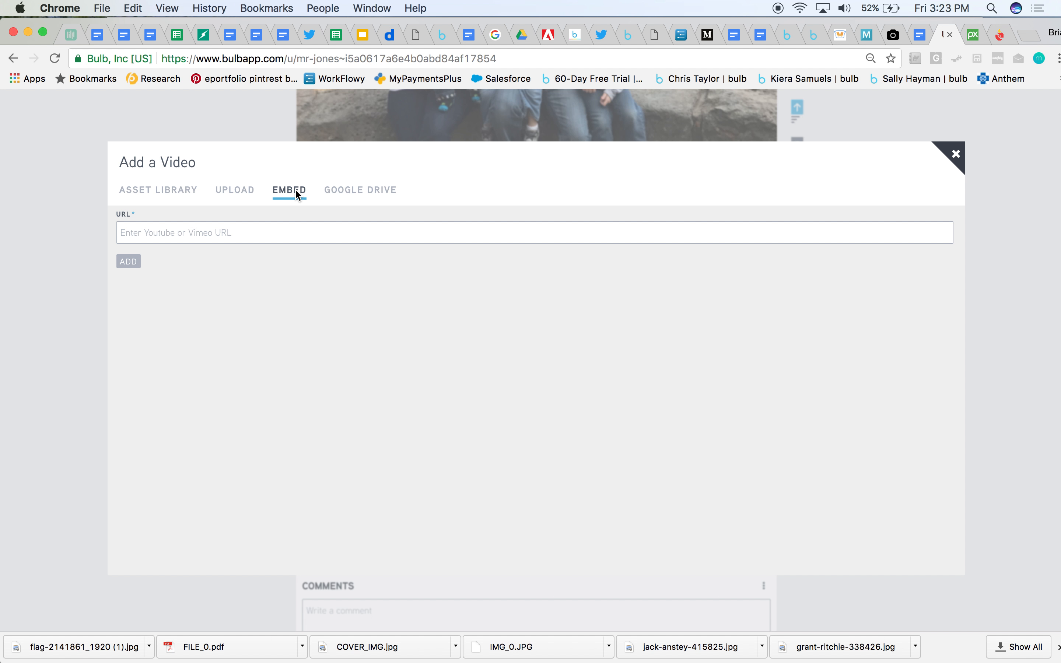
Switch to the Google Docs document "About Me Page" and copy the Star Wars YouTube link
{"action": "left_click", "coordinate": [920, 37]}
{"action": "left_click_drag", "start_coordinate": [728, 578], "coordinate": [398, 577]}
{"action": "key", "text": "super+c"}
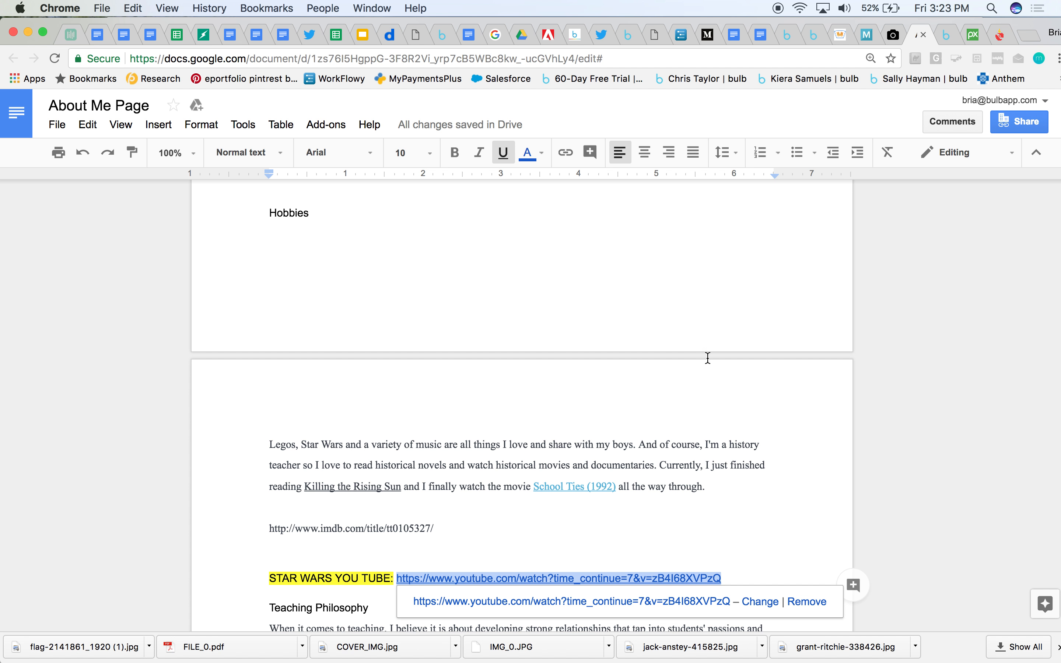
Return to the bulb page and embed the video from the copied YouTube URL below the Hobbies paragraph
{"action": "left_click", "coordinate": [947, 40]}
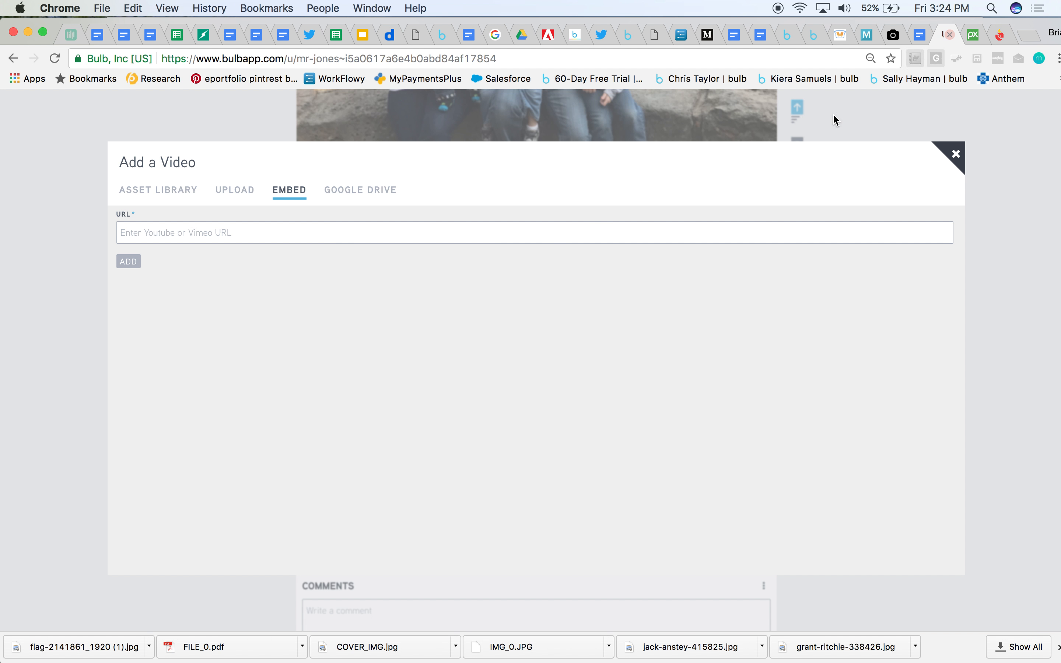
{"action": "left_click", "coordinate": [333, 237]}
{"action": "key", "text": "super+v"}
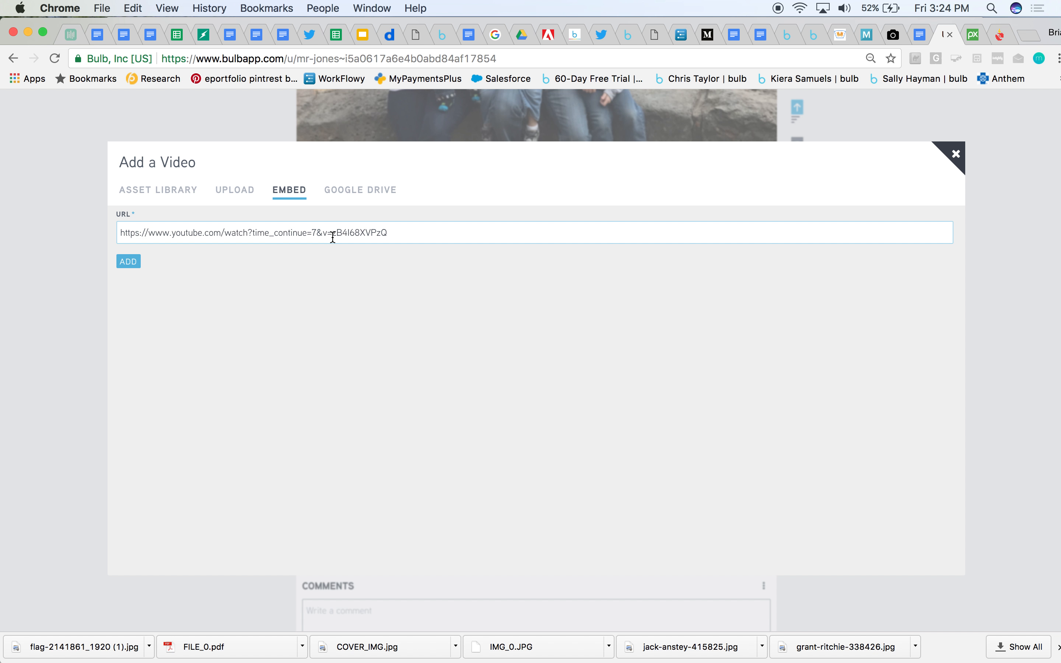
{"action": "left_click", "coordinate": [129, 261]}
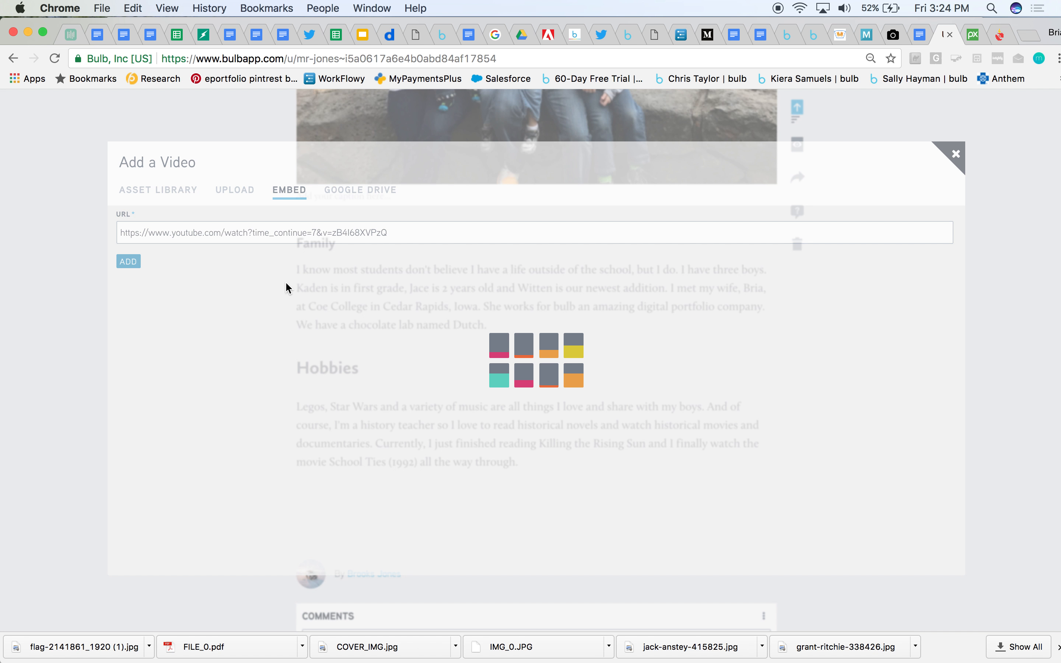
{"action": "scroll", "coordinate": [745, 350], "scroll_direction": "down", "scroll_amount": 5}
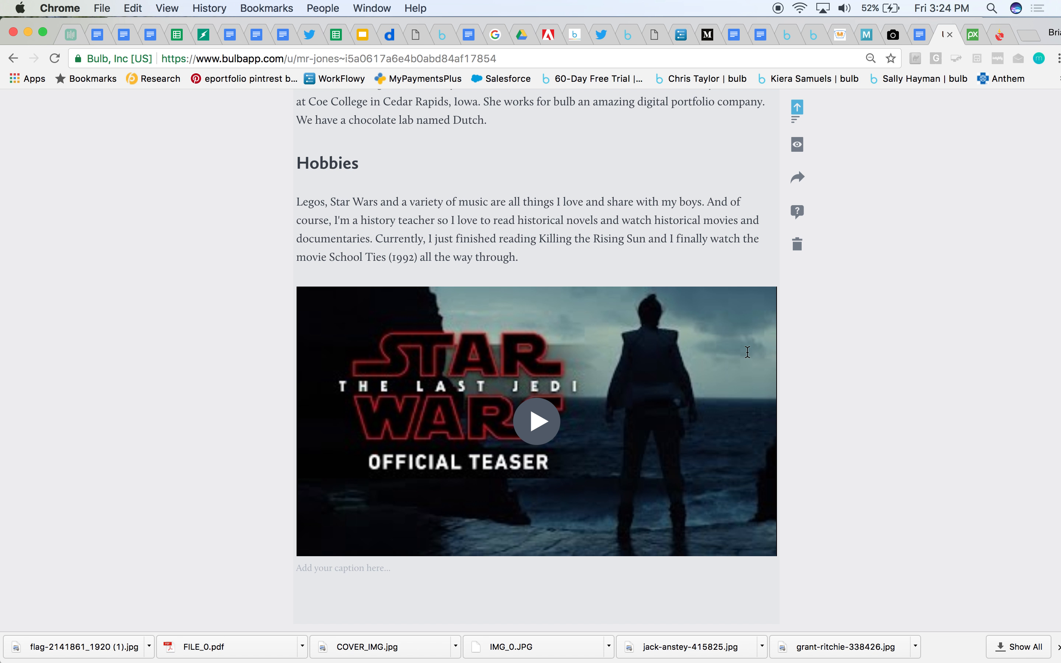
Switch to the Google Docs document "About Me Page" and copy the "Teaching Philosophy" heading with its paragraphs
{"action": "left_click", "coordinate": [924, 38]}
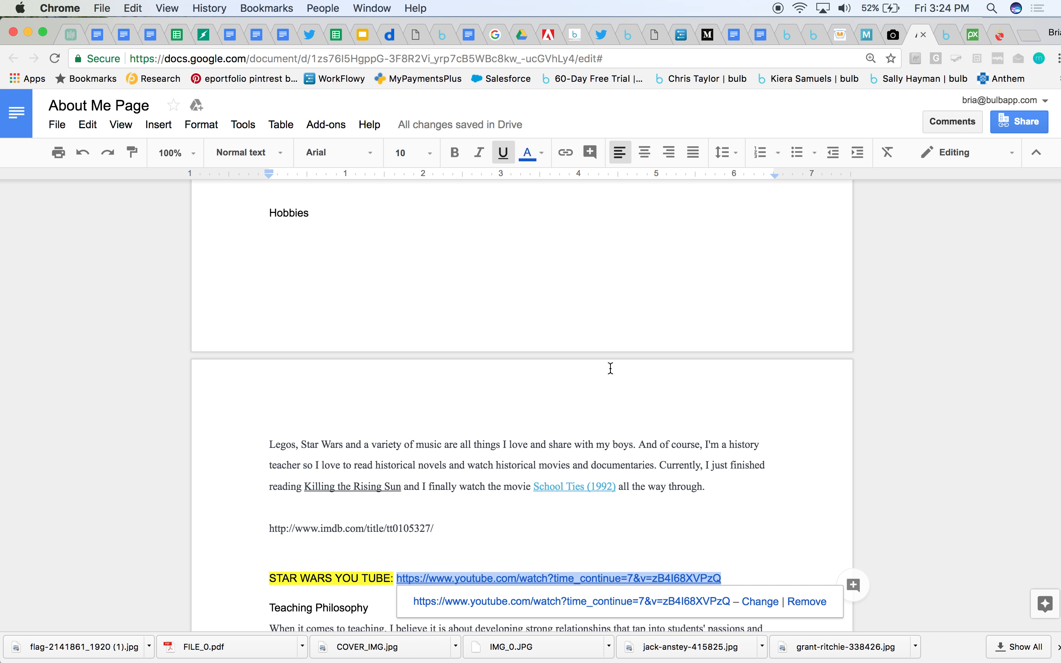
{"action": "scroll", "coordinate": [610, 368], "scroll_direction": "down", "scroll_amount": 8}
{"action": "left_click", "coordinate": [270, 280]}
{"action": "left_click_drag", "start_coordinate": [270, 280], "coordinate": [646, 384]}
{"action": "key", "text": "super+c"}
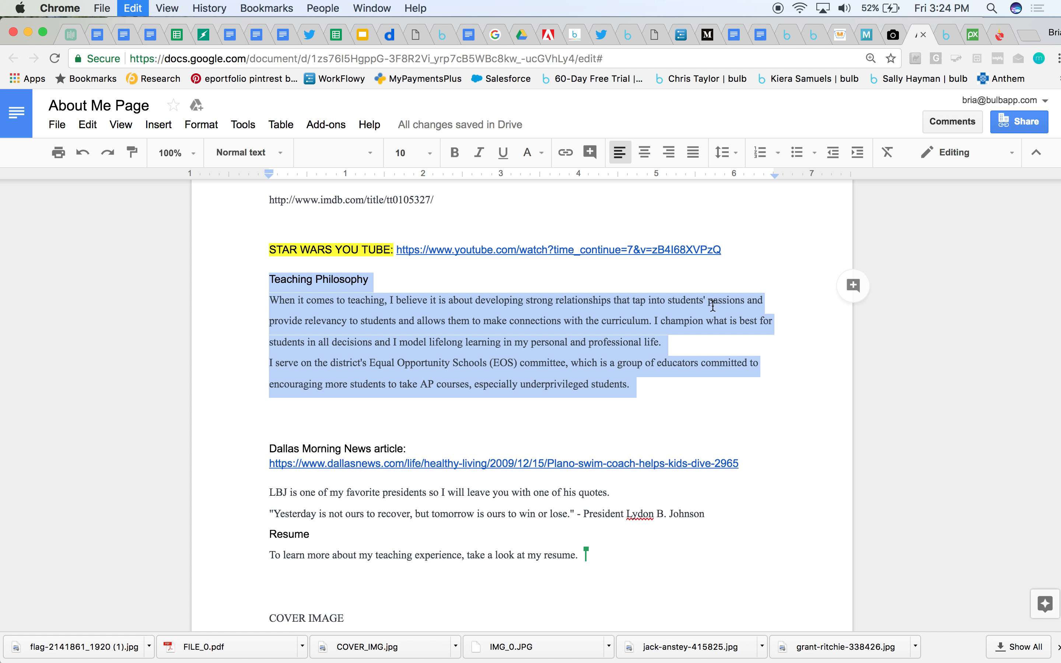
Return to the bulb page and paste the Teaching Philosophy text below the Star Wars video
{"action": "left_click", "coordinate": [938, 36]}
{"action": "scroll", "coordinate": [427, 440], "scroll_direction": "down", "scroll_amount": 3}
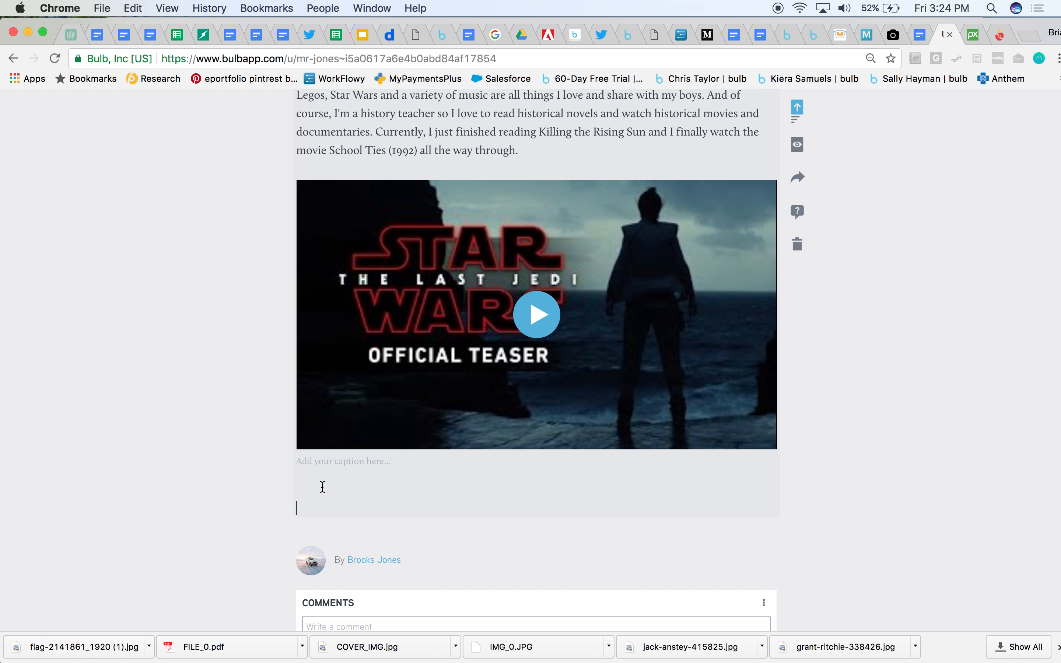
{"action": "key", "text": "super+v"}
{"action": "scroll", "coordinate": [482, 504], "scroll_direction": "down", "scroll_amount": 2}
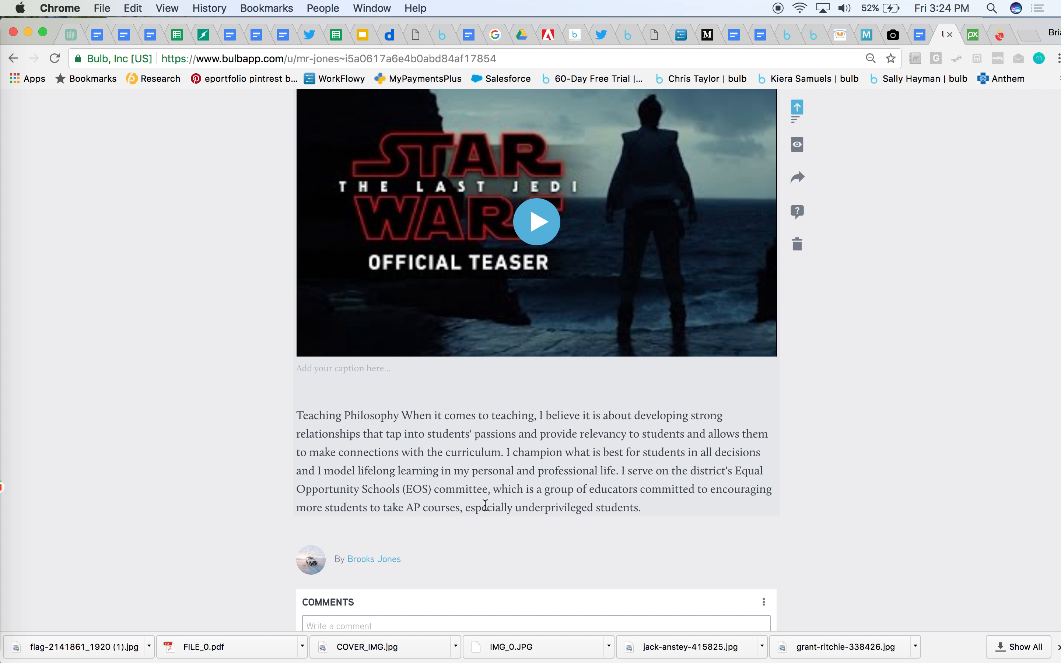
Open a URL embed below the Teaching Philosophy text and copy the Dallas Morning News article link from the Google Docs document
{"action": "key", "text": "Return"}
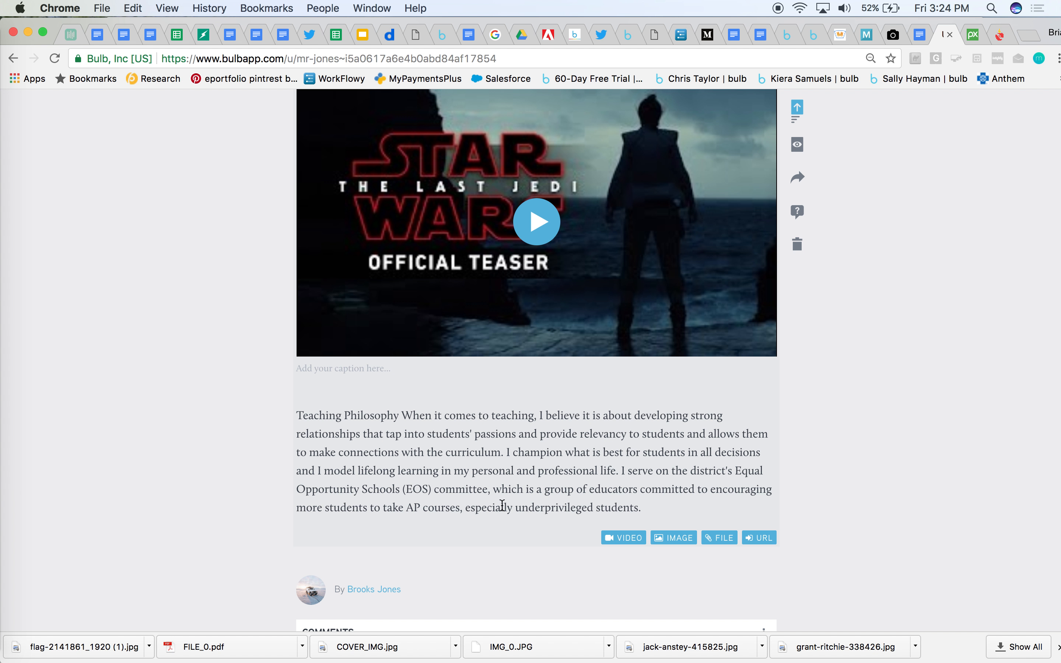
{"action": "left_click", "coordinate": [768, 545]}
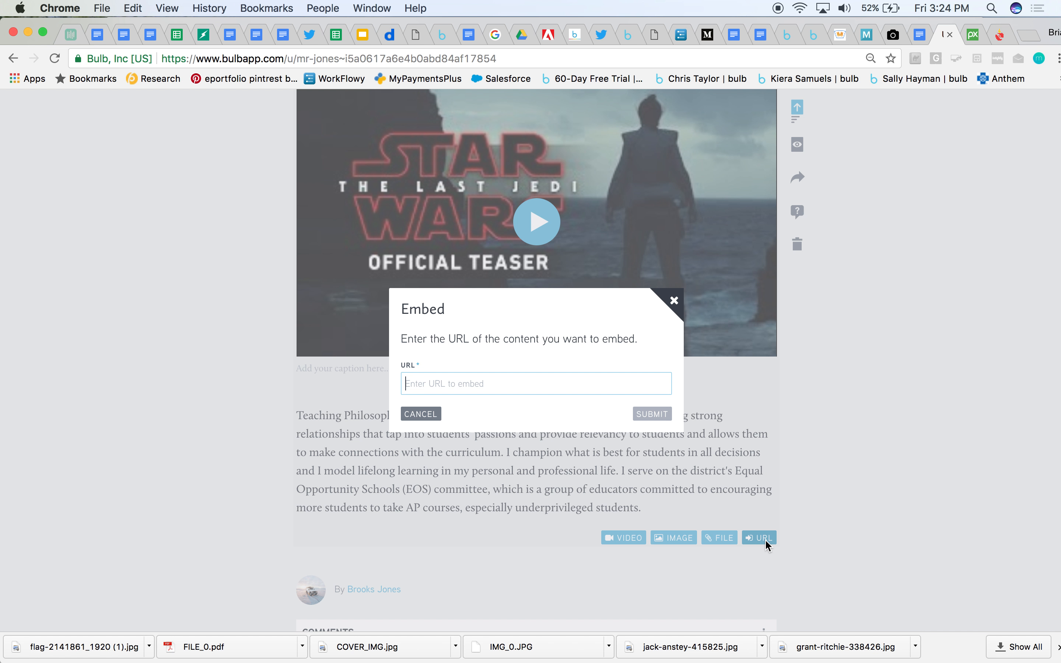
{"action": "left_click", "coordinate": [919, 35]}
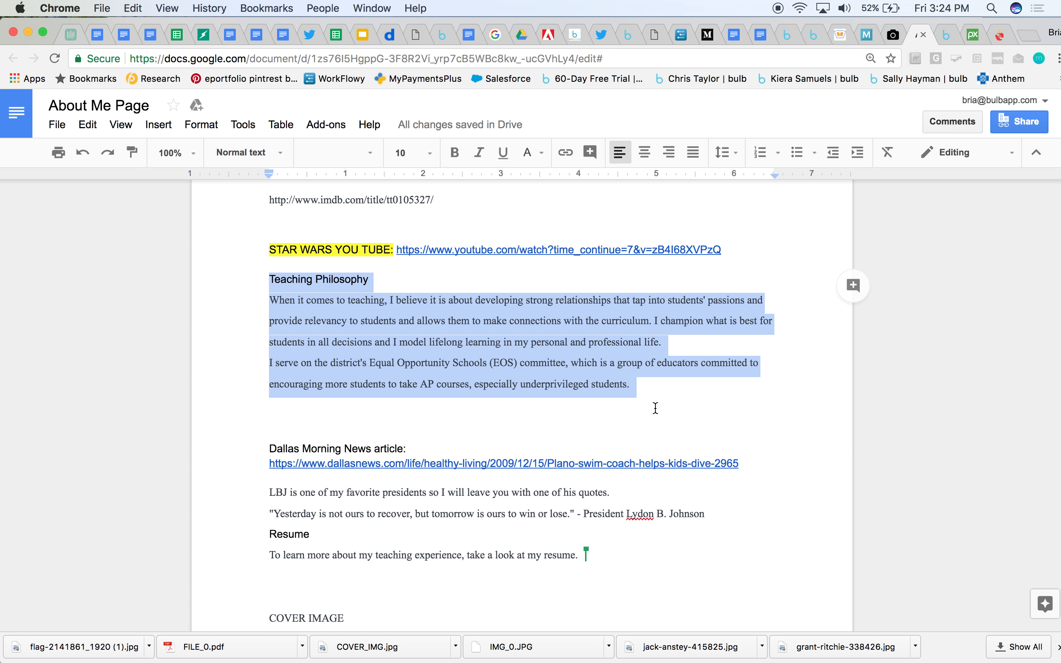
{"action": "left_click_drag", "start_coordinate": [745, 440], "coordinate": [268, 444]}
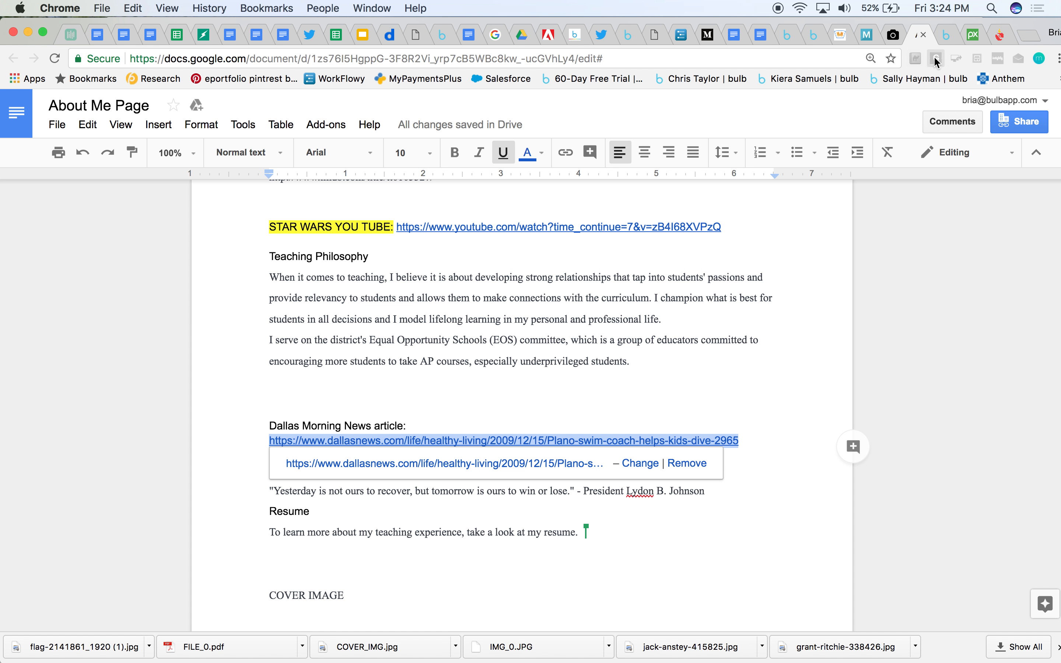
Return to the bulb page and embed the Dallas Morning News article from the copied URL
{"action": "left_click", "coordinate": [953, 39]}
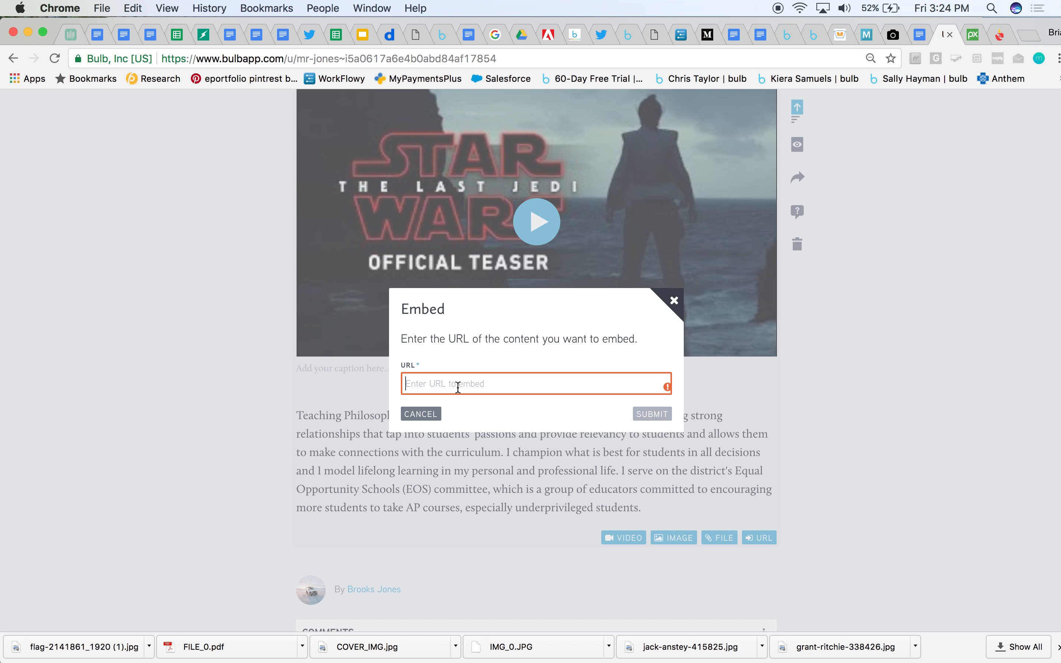
{"action": "key", "text": "super+v"}
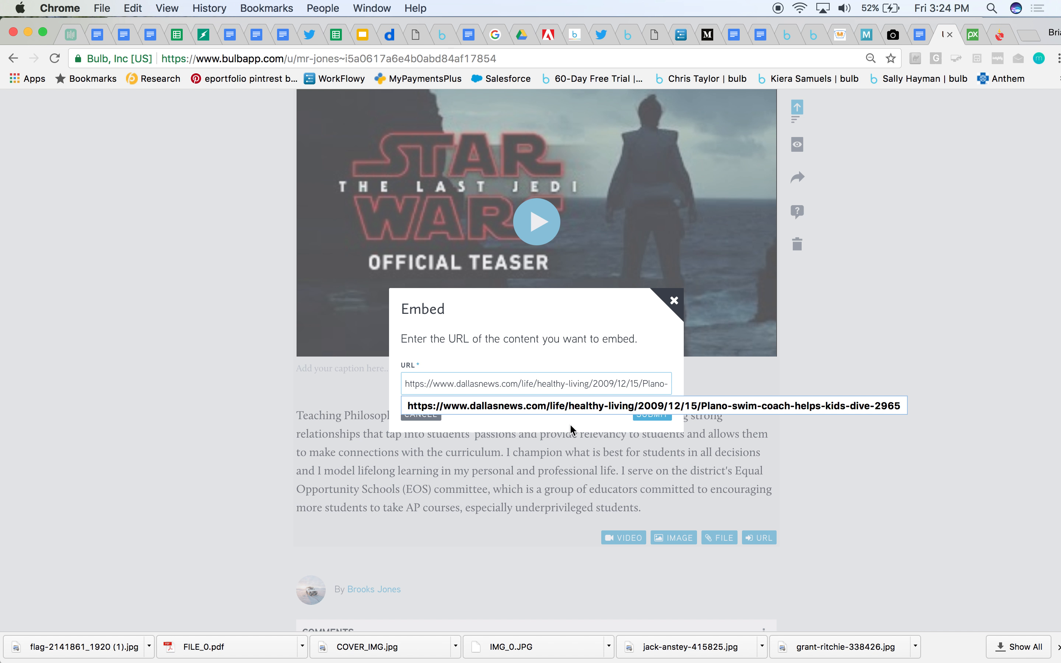
{"action": "left_click", "coordinate": [653, 414]}
{"action": "scroll", "coordinate": [752, 430], "scroll_direction": "down", "scroll_amount": 6}
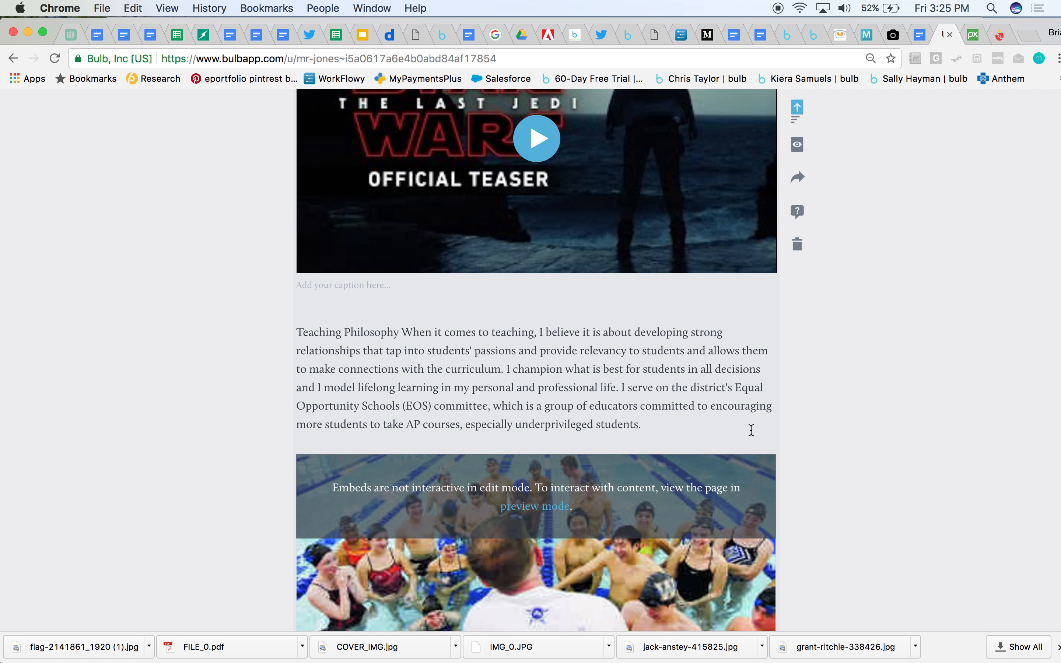
{"action": "scroll", "coordinate": [751, 430], "scroll_direction": "down", "scroll_amount": 3}
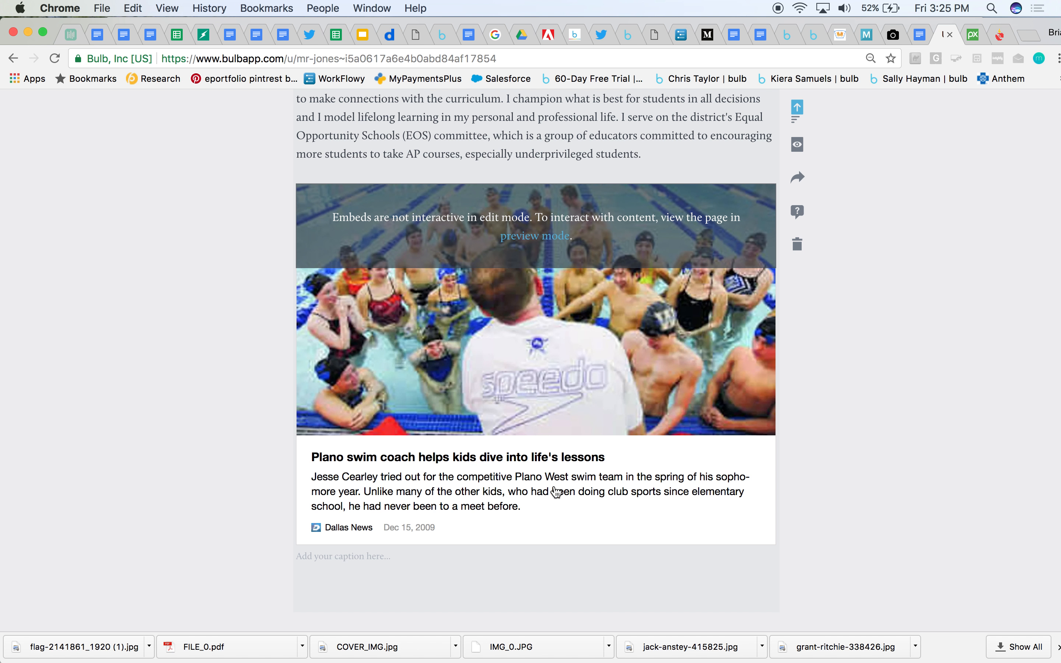
Caption the embedded article "Dallas Morning" in italics
{"action": "scroll", "coordinate": [555, 492], "scroll_direction": "down", "scroll_amount": 3}
{"action": "left_click", "coordinate": [379, 483]}
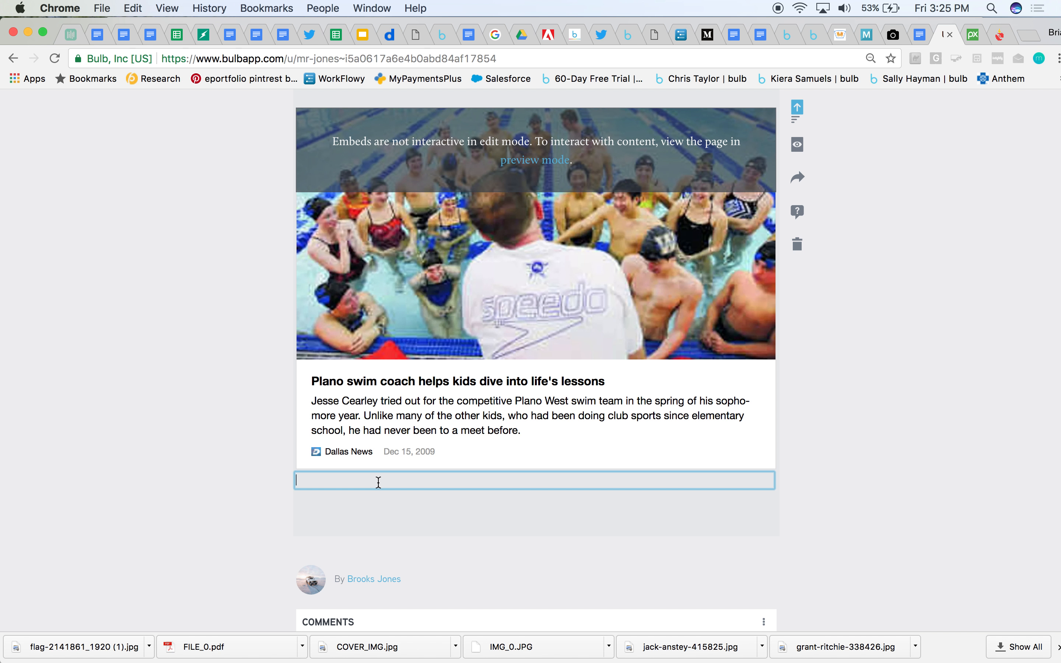
{"action": "type", "text": "Dallas Morning"}
{"action": "left_click_drag", "start_coordinate": [364, 480], "coordinate": [295, 480]}
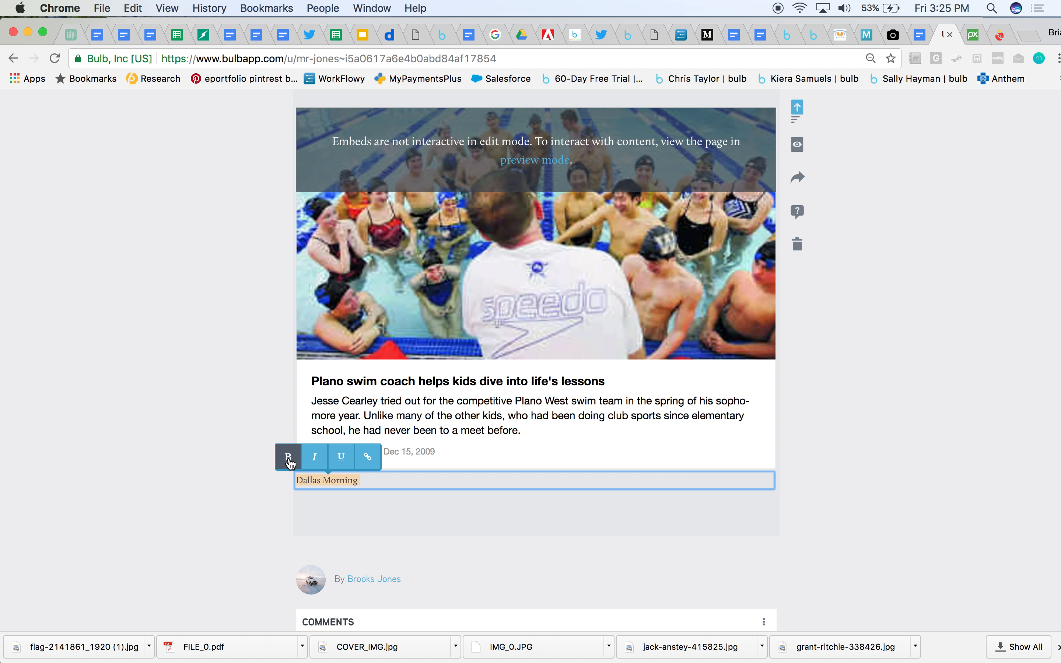
{"action": "left_click", "coordinate": [324, 465]}
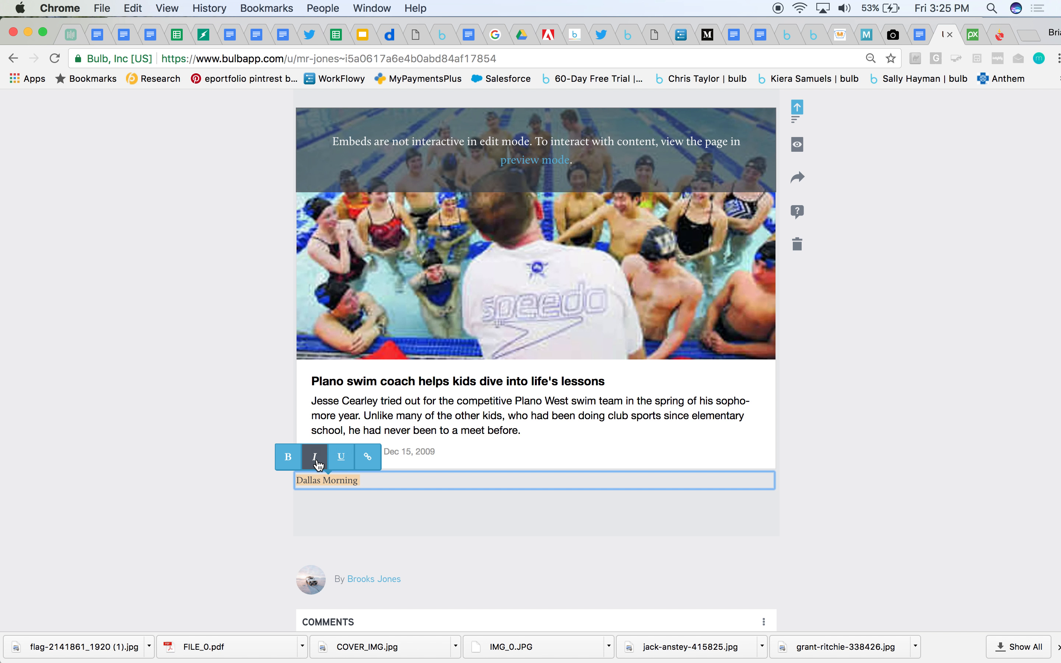
{"action": "left_click", "coordinate": [363, 499]}
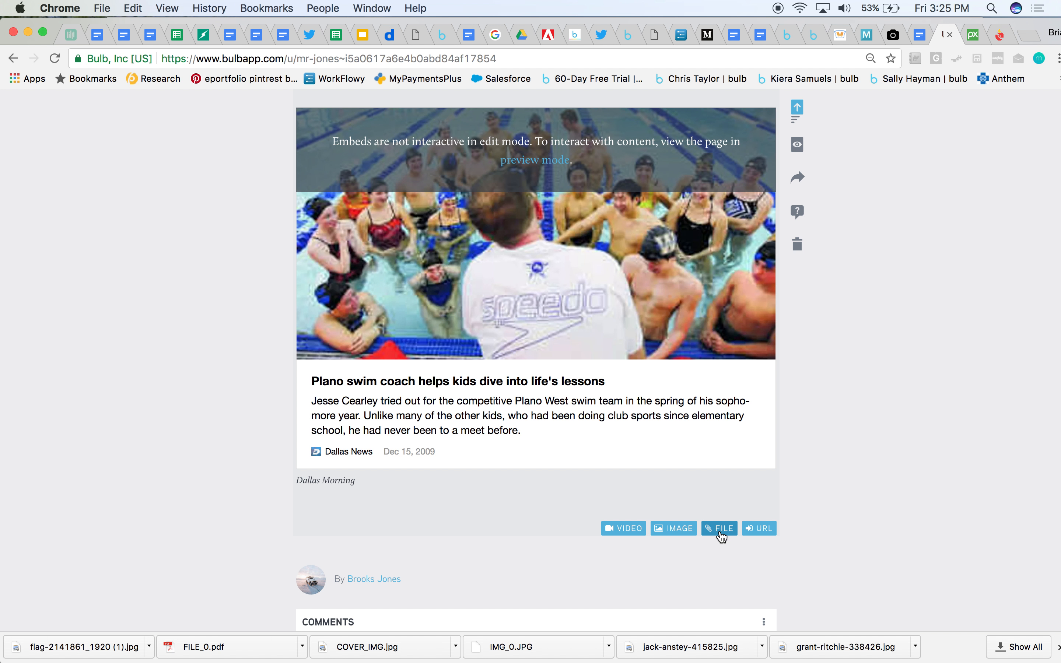
Add the line "Resume" below the article and insert FILE_0.pdf from the asset library beneath it
{"action": "type", "text": "Resume"}
{"action": "key", "text": "Return"}
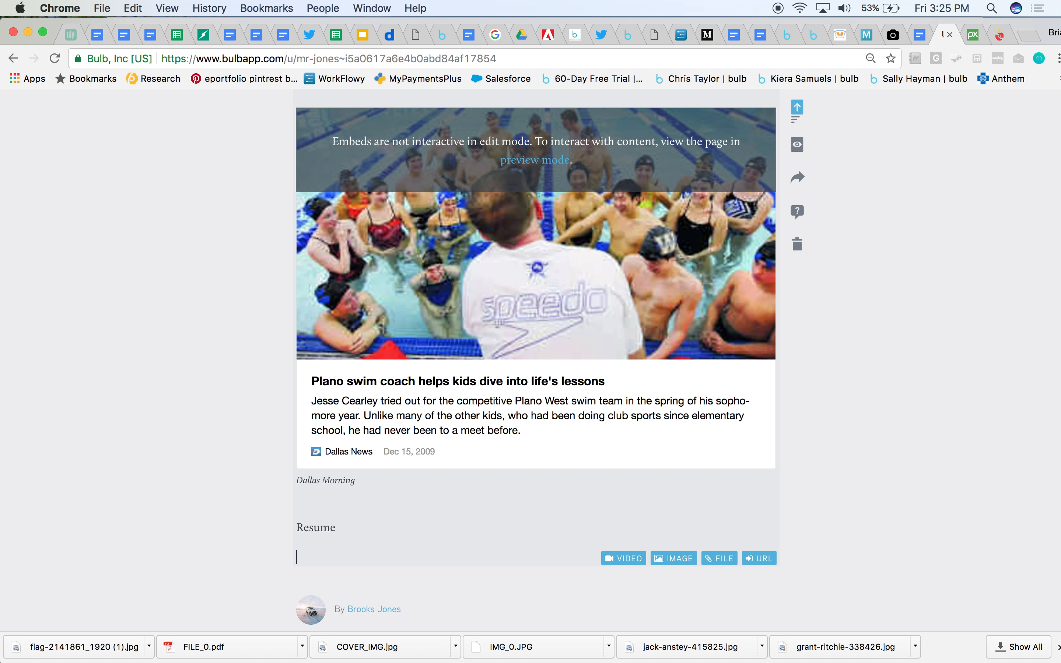
{"action": "left_click", "coordinate": [719, 560]}
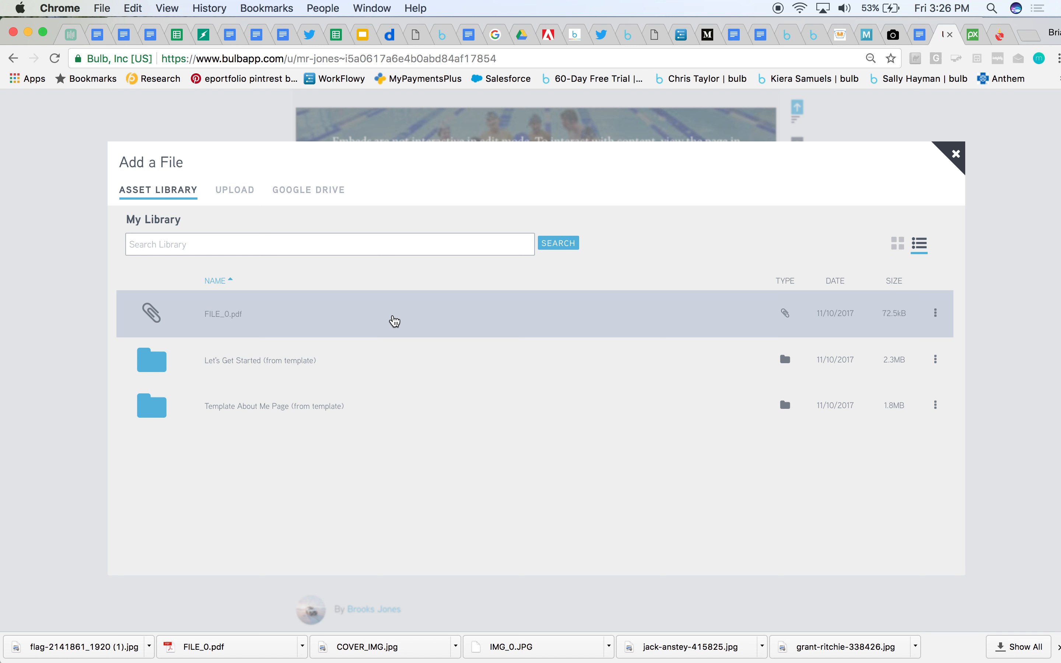
{"action": "left_click", "coordinate": [394, 322]}
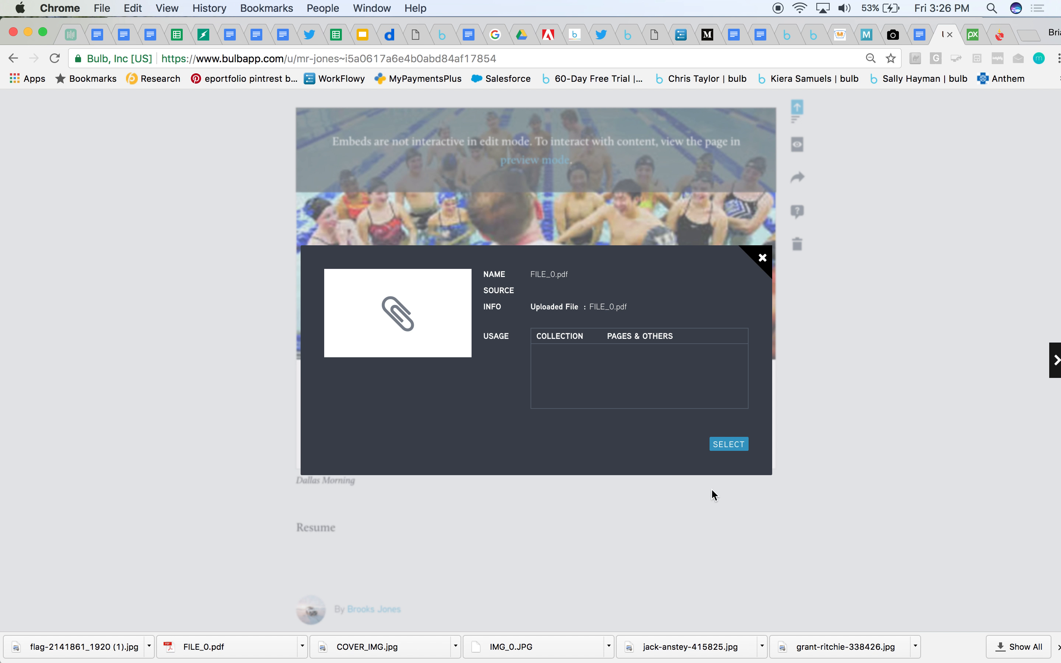
{"action": "left_click", "coordinate": [732, 445]}
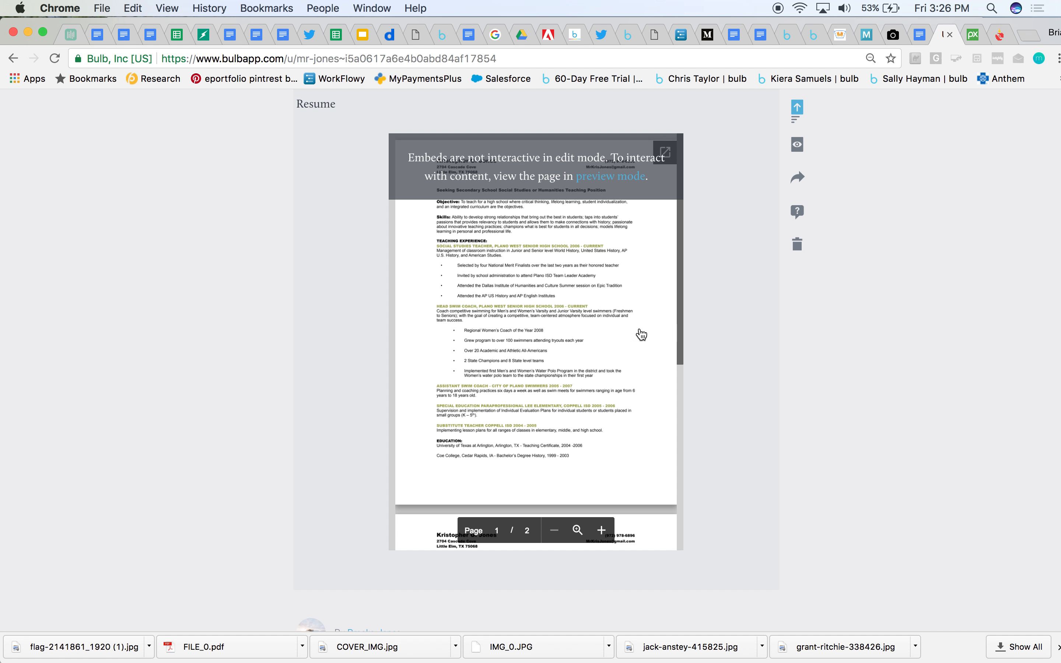
Enlarge the embedded resume PDF to the full width of the page column
{"action": "left_click", "coordinate": [663, 489]}
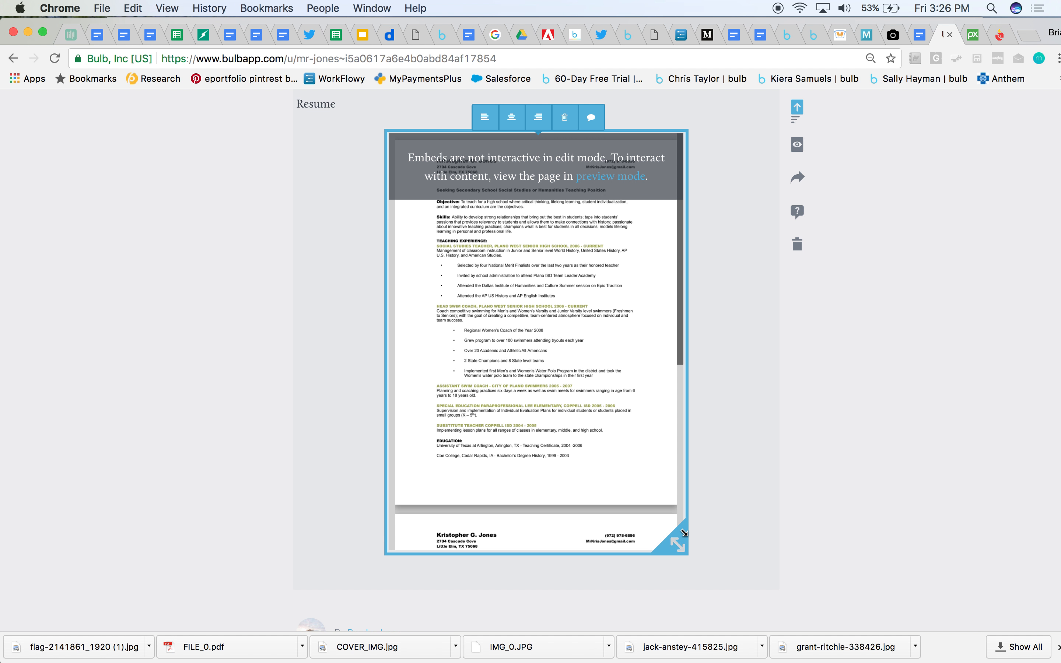
{"action": "left_click_drag", "start_coordinate": [677, 543], "coordinate": [841, 656]}
{"action": "scroll", "coordinate": [845, 502], "scroll_direction": "down", "scroll_amount": 4}
{"action": "left_click_drag", "start_coordinate": [719, 502], "coordinate": [873, 649]}
{"action": "scroll", "coordinate": [850, 485], "scroll_direction": "down", "scroll_amount": 5}
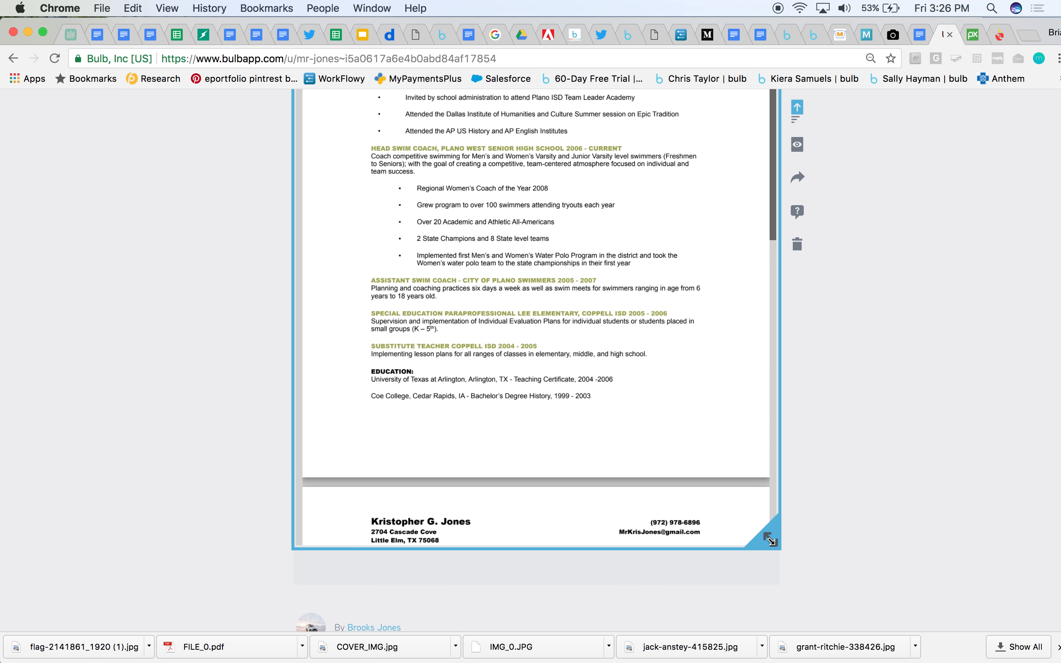
Shrink the embedded resume PDF to less than half the width of the page column
{"action": "left_click_drag", "start_coordinate": [771, 540], "coordinate": [675, 382]}
{"action": "scroll", "coordinate": [791, 407], "scroll_direction": "up", "scroll_amount": 4}
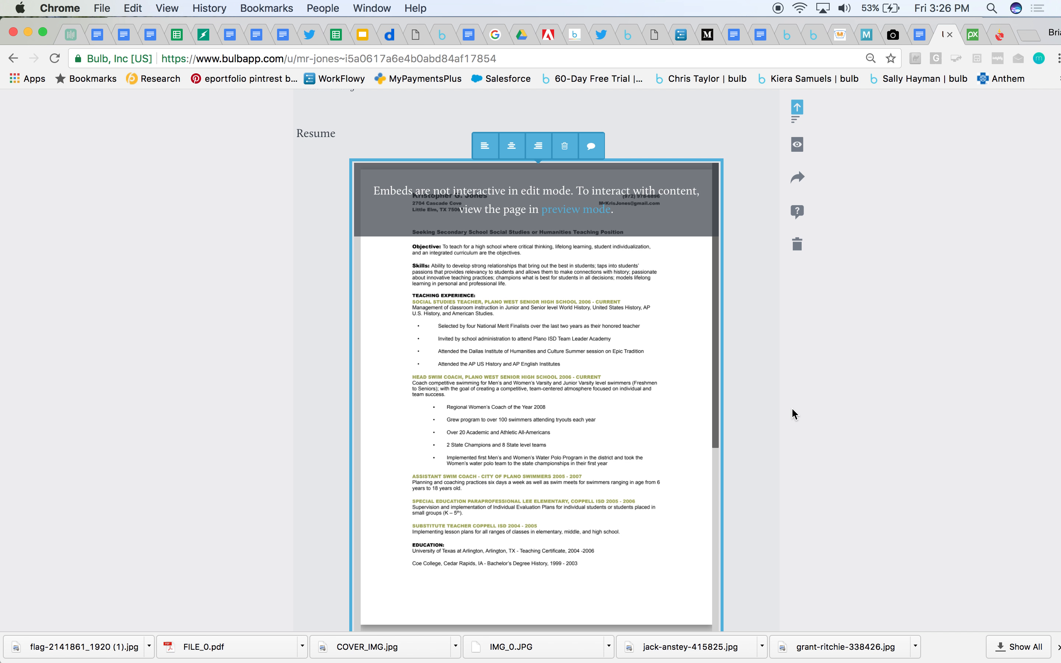
{"action": "scroll", "coordinate": [792, 408], "scroll_direction": "down", "scroll_amount": 3}
{"action": "left_click_drag", "start_coordinate": [680, 551], "coordinate": [572, 356]}
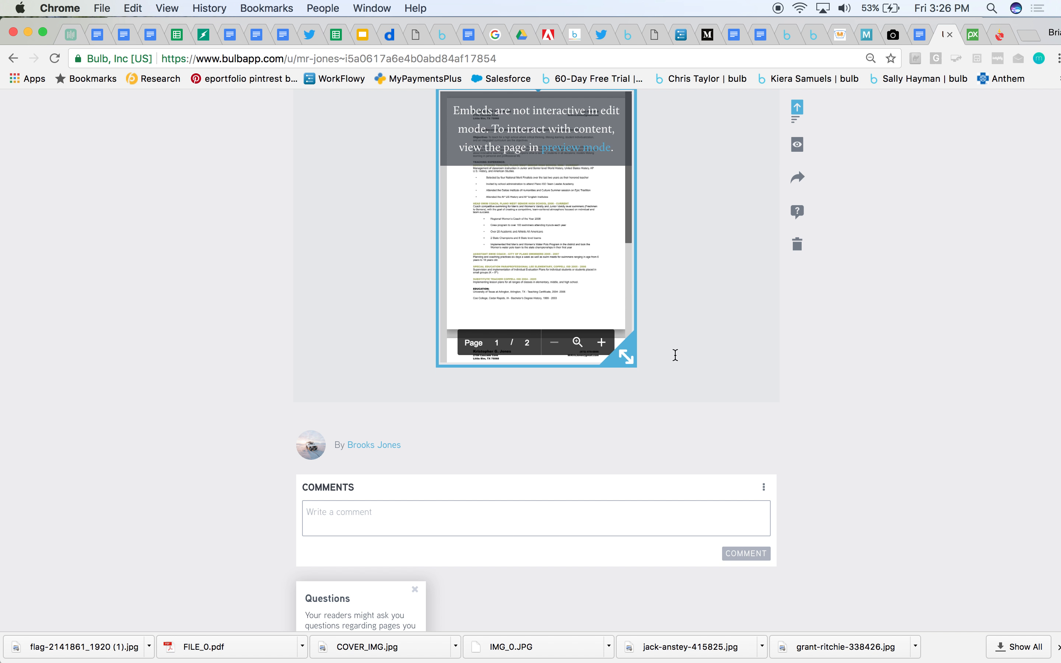
{"action": "scroll", "coordinate": [675, 355], "scroll_direction": "up", "scroll_amount": 3}
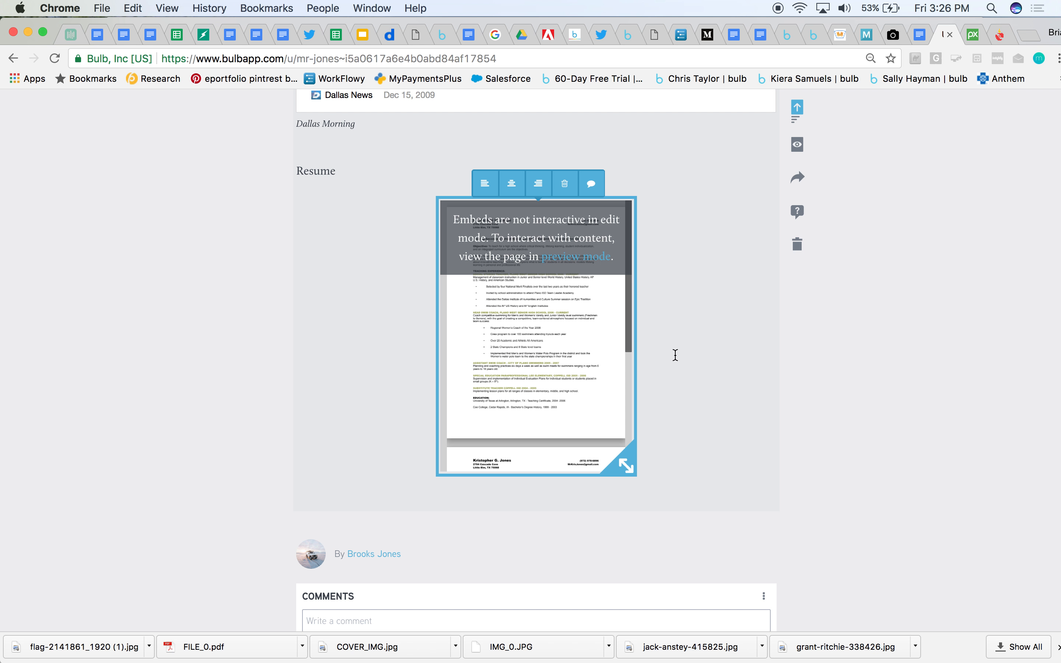
Add flag-2141861_1920 (1).jpg from the asset library as the page's cover image, shift its visible area further down the flag, and save it
{"action": "scroll", "coordinate": [675, 355], "scroll_direction": "up", "scroll_amount": 3}
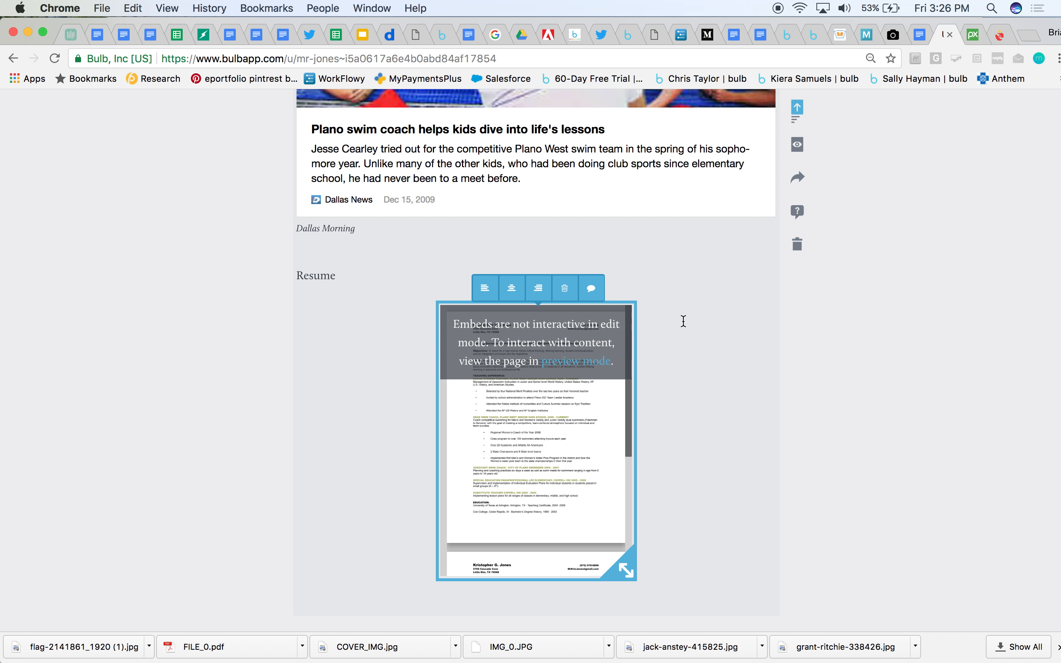
{"action": "scroll", "coordinate": [683, 321], "scroll_direction": "up", "scroll_amount": 15}
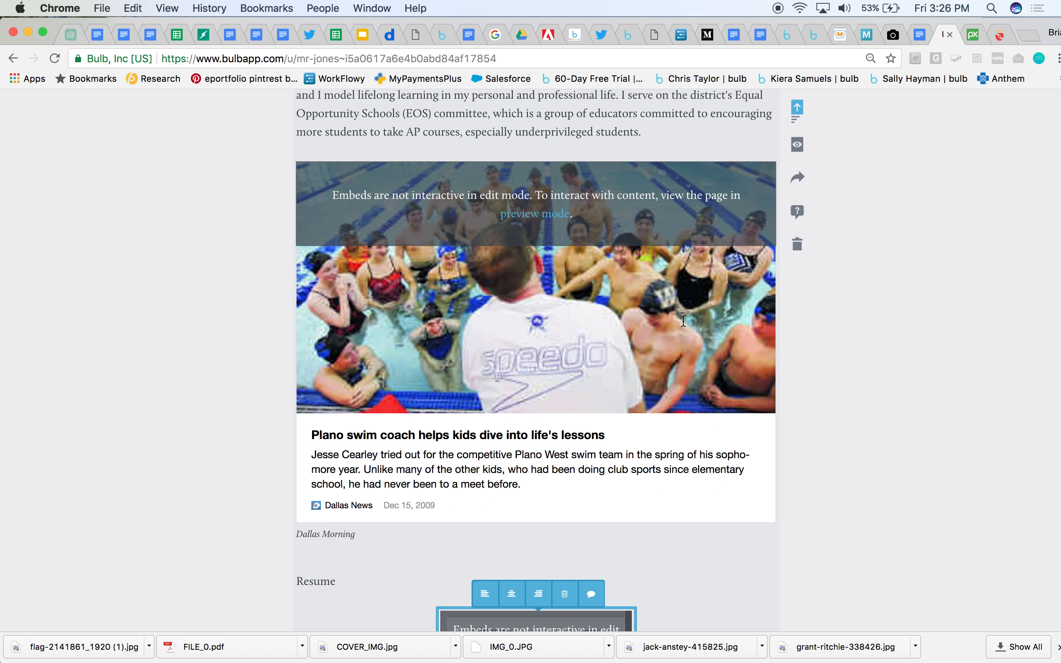
{"action": "scroll", "coordinate": [683, 321], "scroll_direction": "up", "scroll_amount": 20}
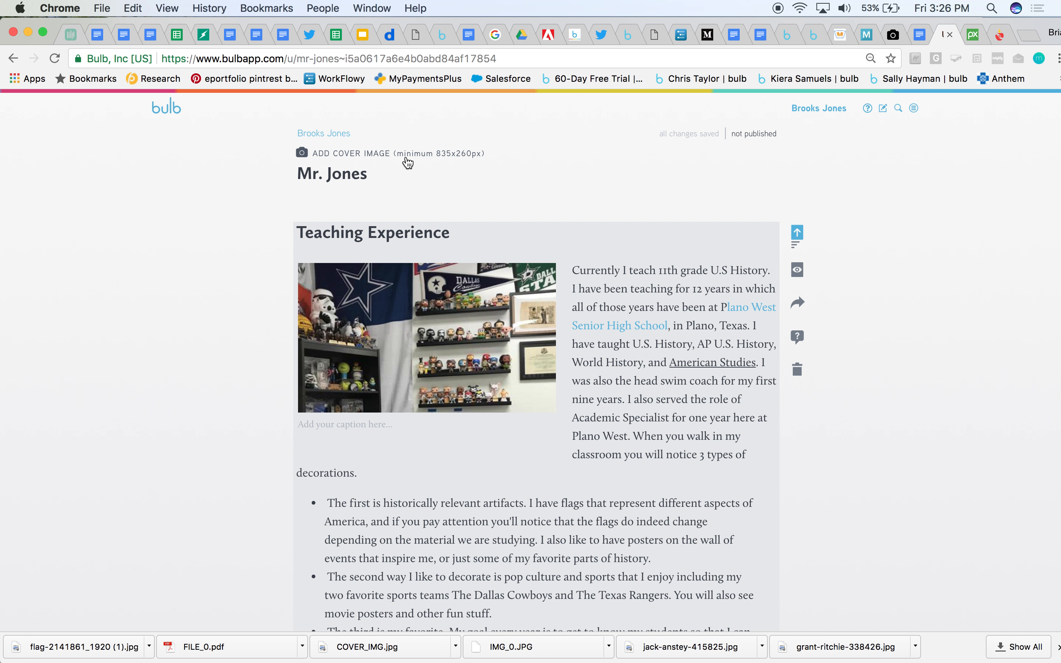
{"action": "left_click", "coordinate": [392, 155]}
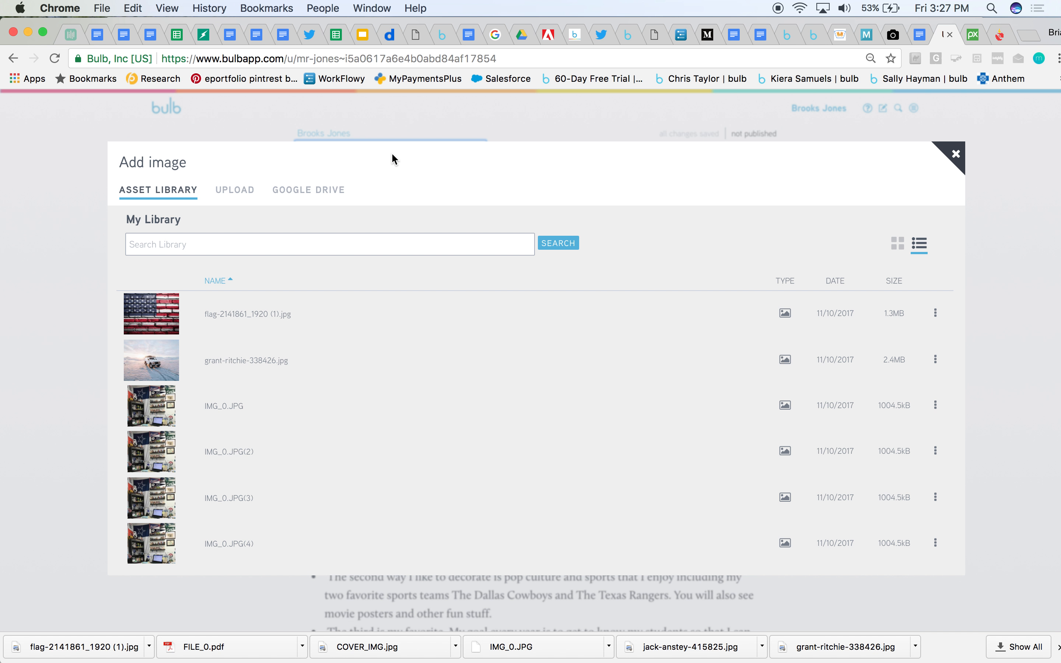
{"action": "left_click", "coordinate": [239, 329]}
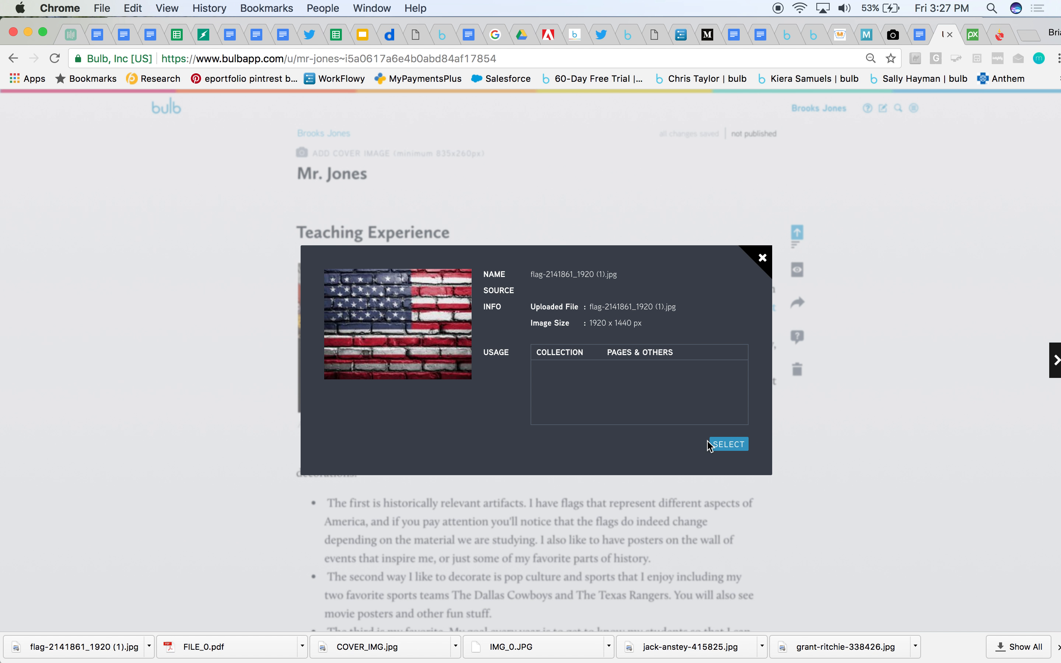
{"action": "left_click", "coordinate": [721, 444]}
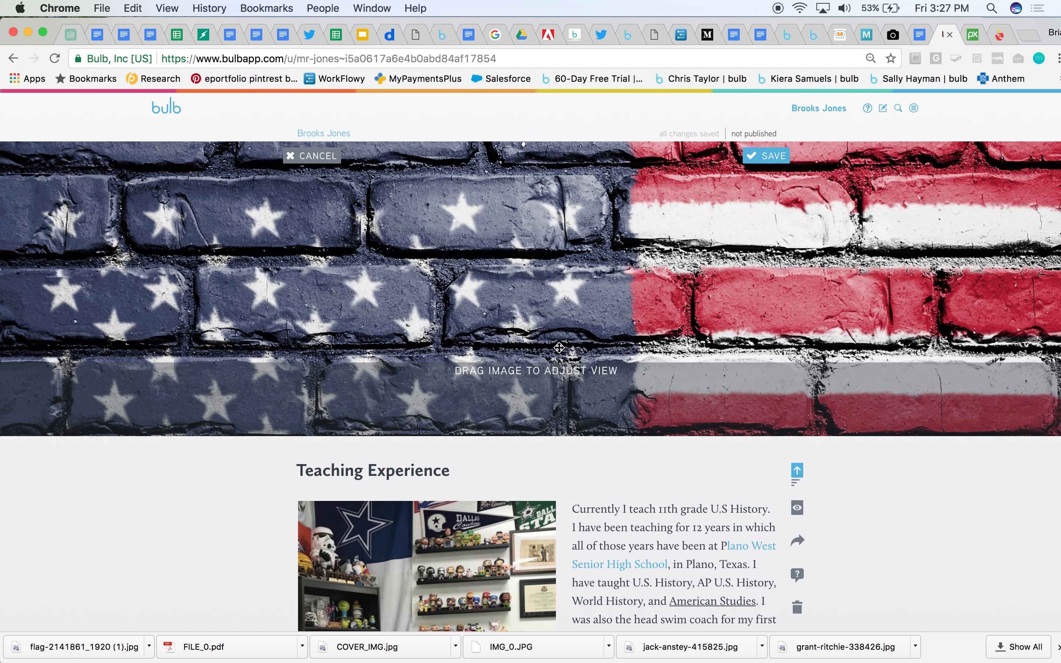
{"action": "left_click_drag", "start_coordinate": [559, 348], "coordinate": [547, 265]}
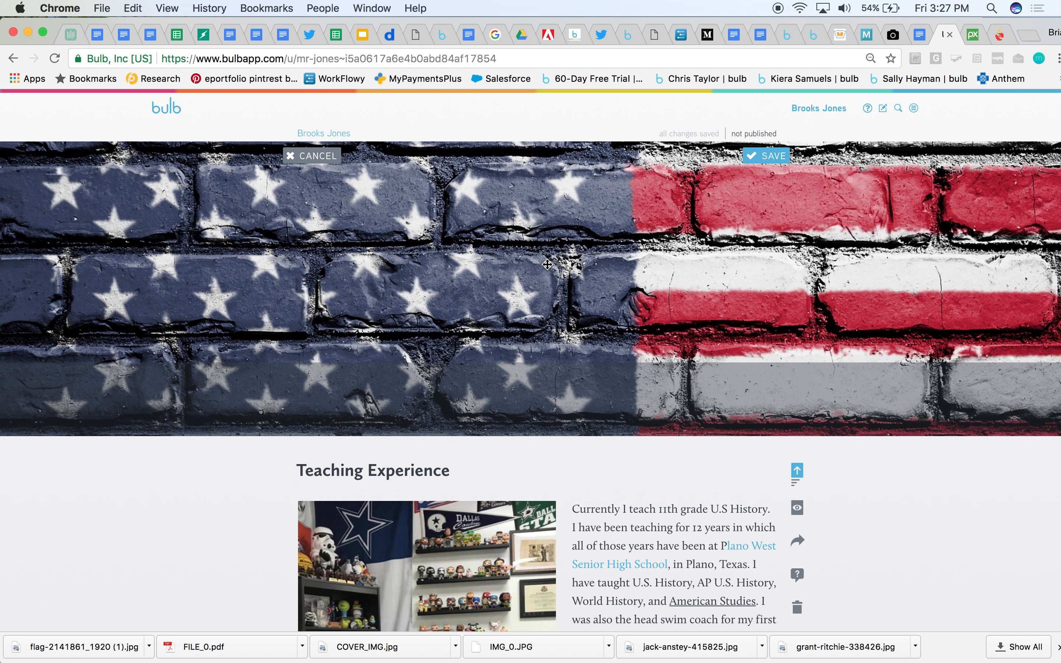
{"action": "left_click", "coordinate": [771, 154]}
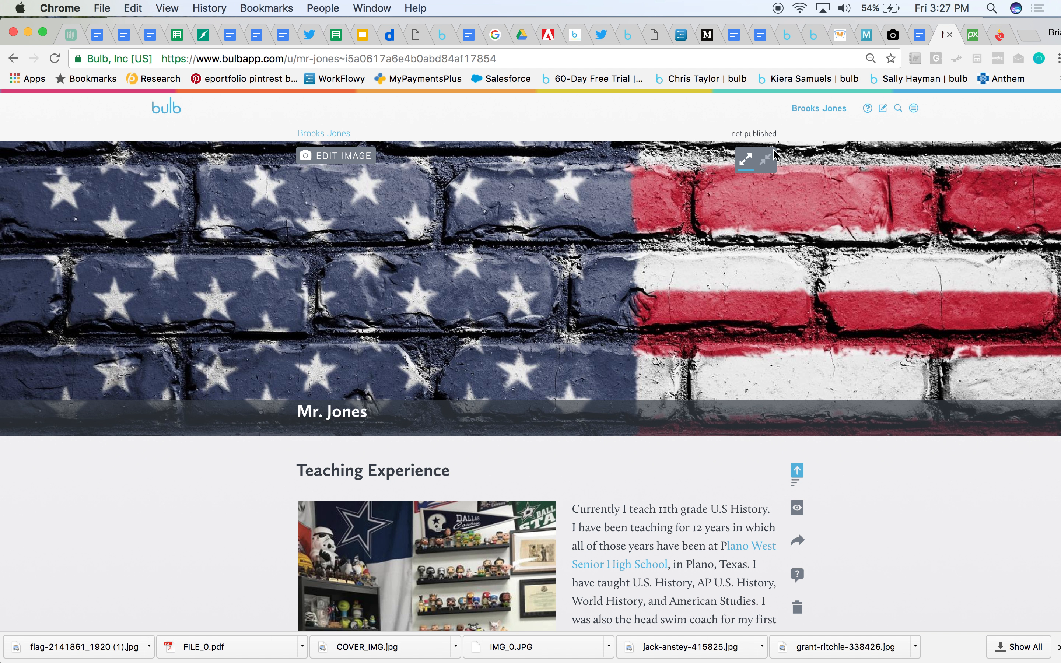
Try the cover image at page-column width and return it to full width
{"action": "left_click", "coordinate": [765, 159]}
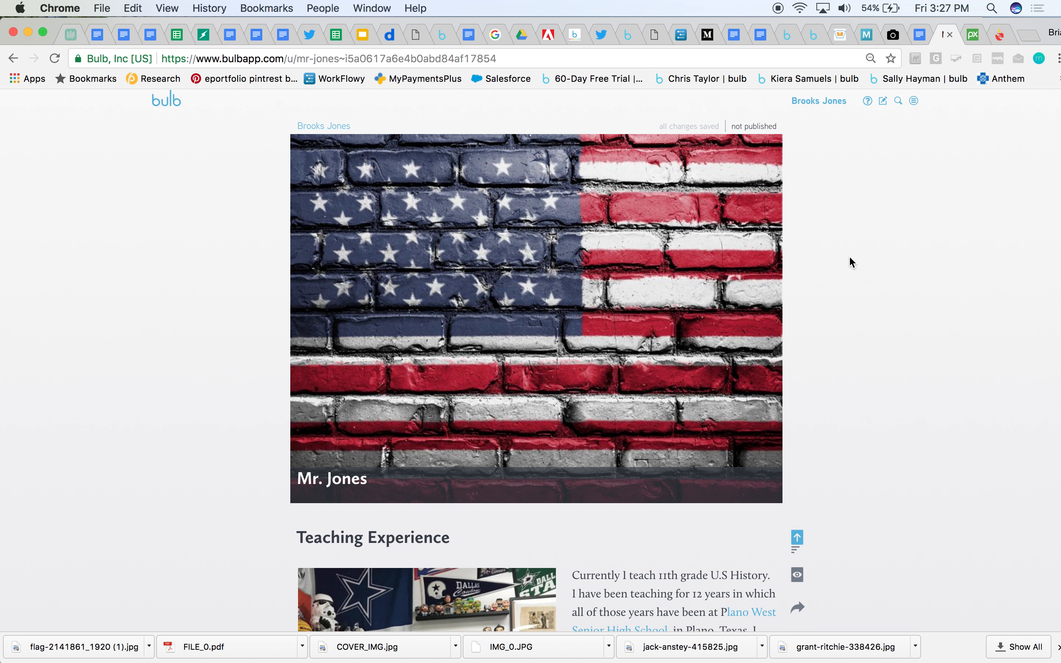
{"action": "left_click", "coordinate": [747, 155]}
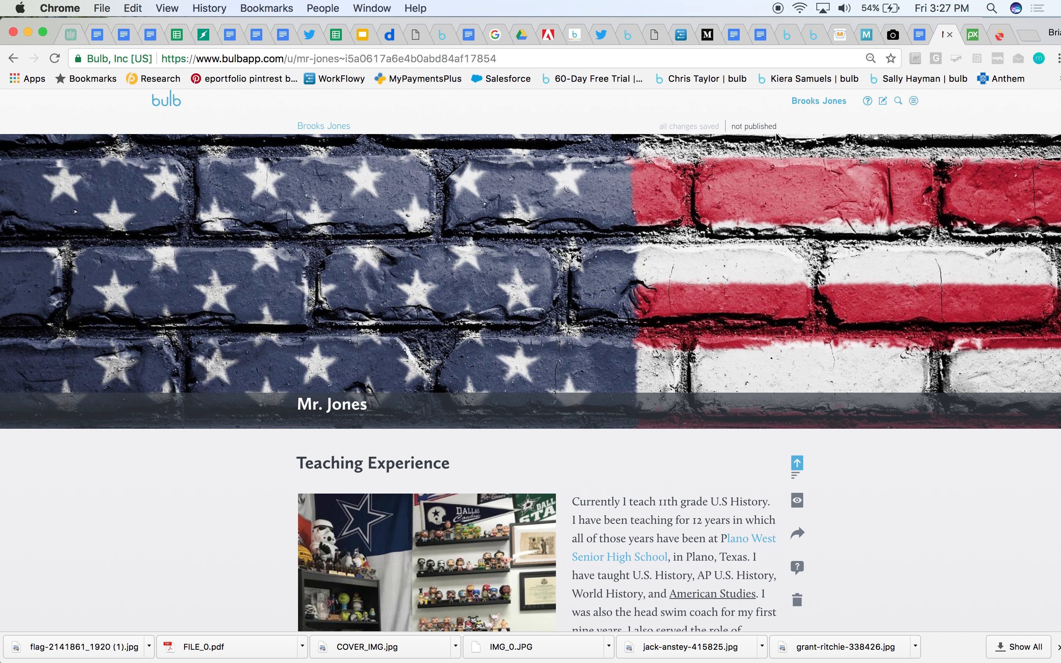
Publish the page with visibility limited to the bulb Faculty group by removing Public
{"action": "scroll", "coordinate": [876, 464], "scroll_direction": "down", "scroll_amount": 5}
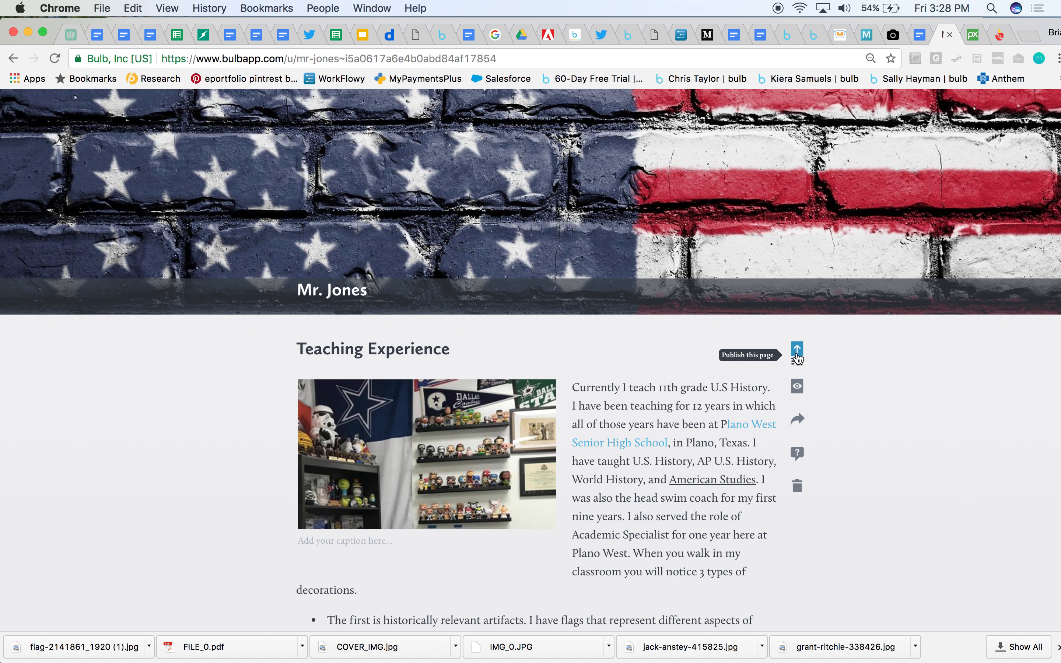
{"action": "left_click", "coordinate": [797, 356]}
{"action": "scroll", "coordinate": [879, 376], "scroll_direction": "down", "scroll_amount": 3}
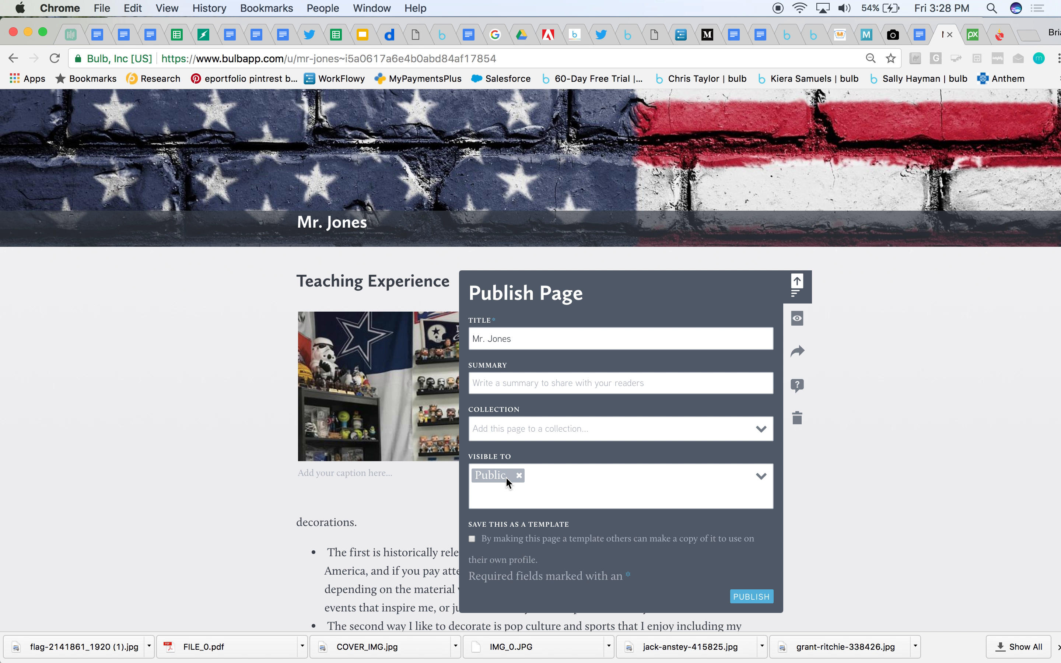
{"action": "left_click", "coordinate": [482, 496]}
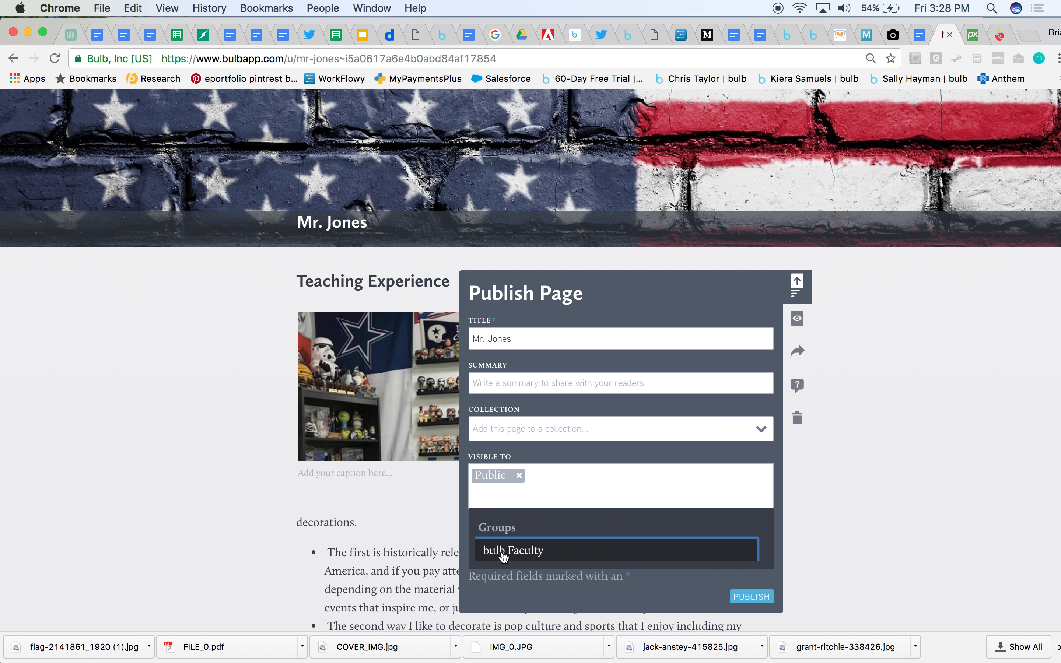
{"action": "left_click", "coordinate": [504, 552]}
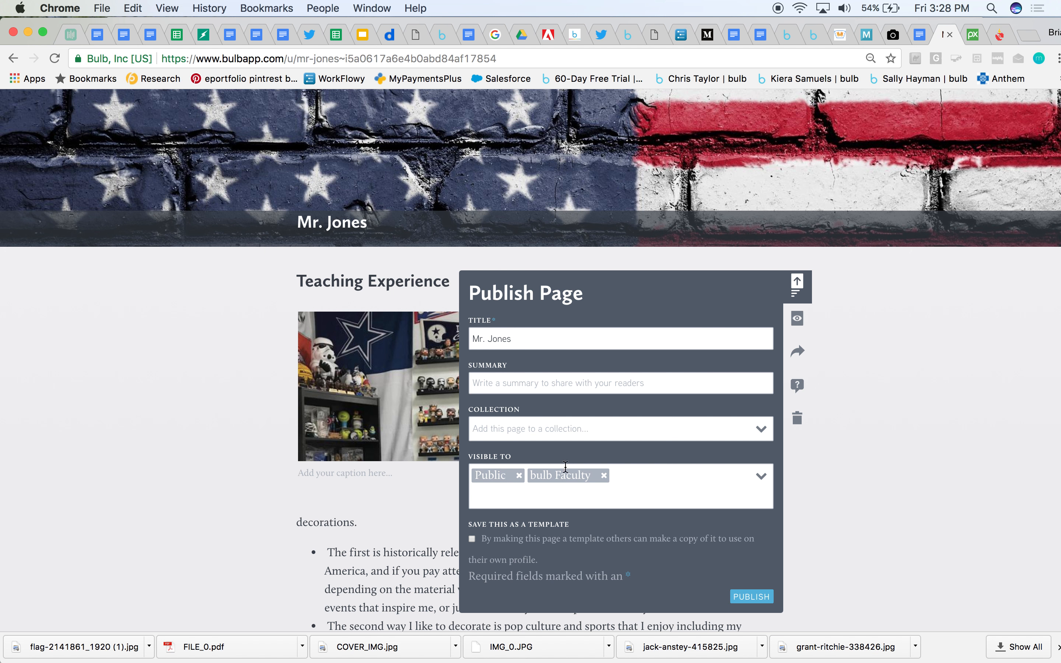
{"action": "left_click", "coordinate": [519, 476]}
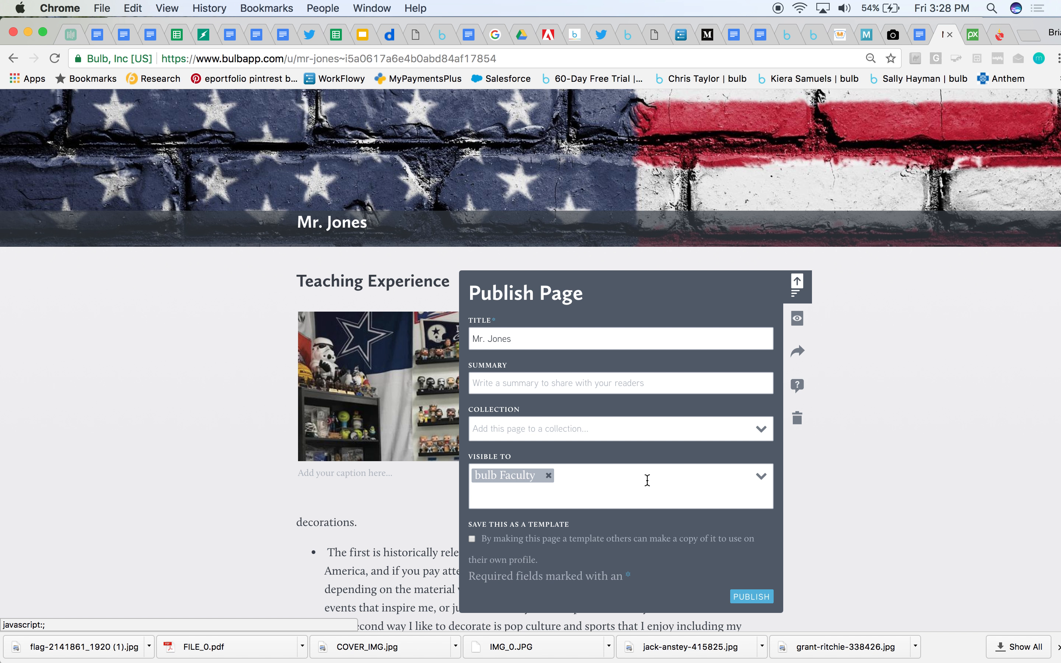
{"action": "scroll", "coordinate": [824, 466], "scroll_direction": "down", "scroll_amount": 2}
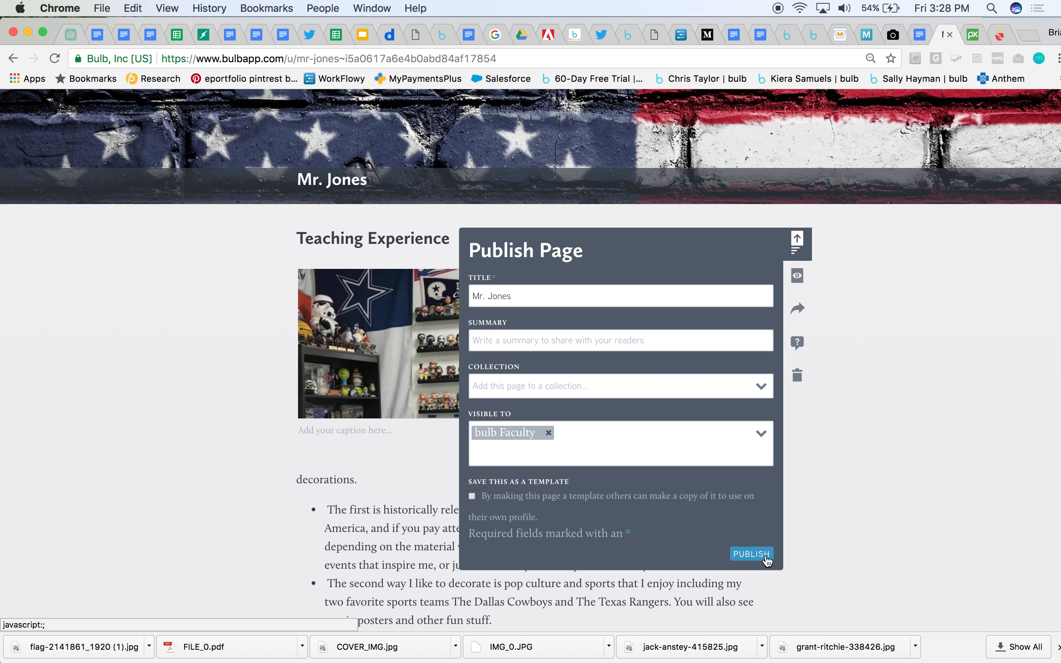
{"action": "left_click", "coordinate": [751, 554]}
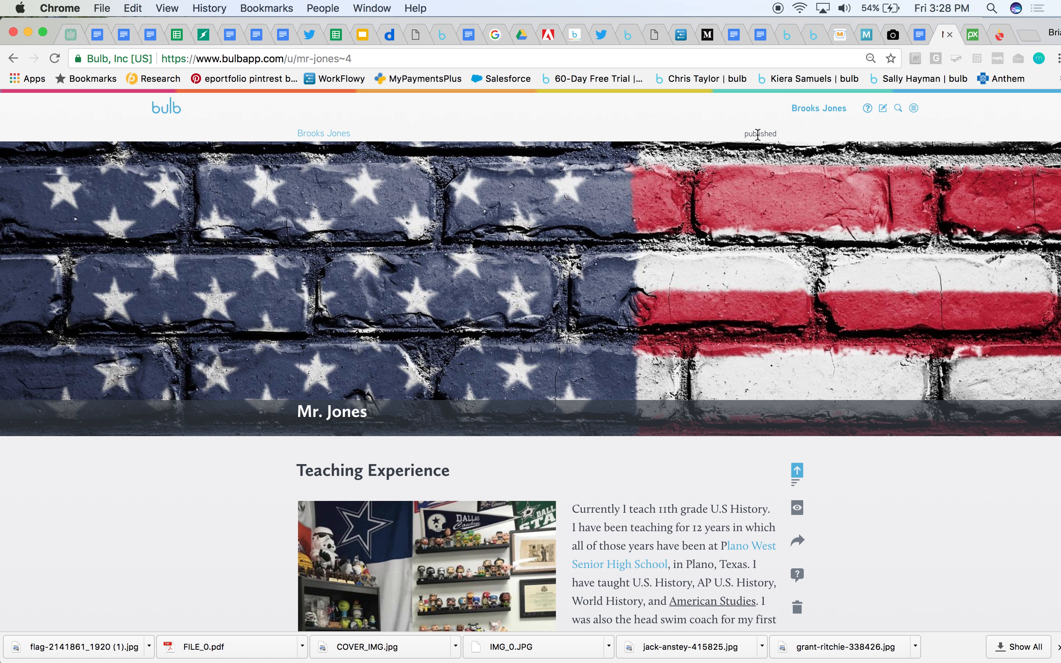
Preview the page's draft and review the cover image and the Teaching Experience section
{"action": "mouse_move", "coordinate": [765, 176]}
{"action": "scroll", "coordinate": [765, 175], "scroll_direction": "down", "scroll_amount": 2}
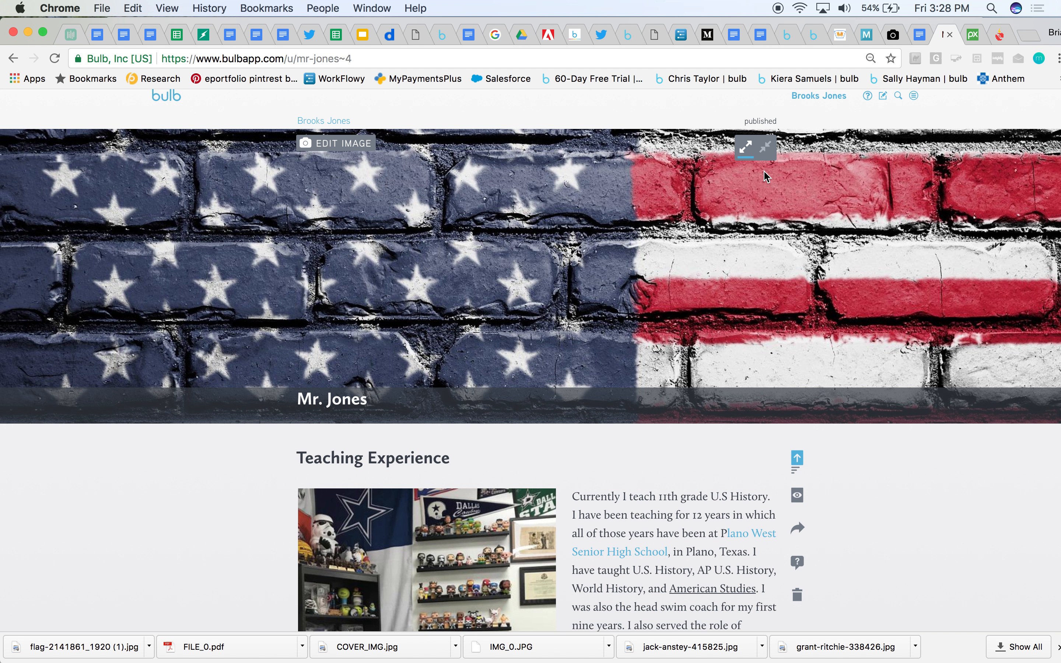
{"action": "scroll", "coordinate": [765, 175], "scroll_direction": "down", "scroll_amount": 3}
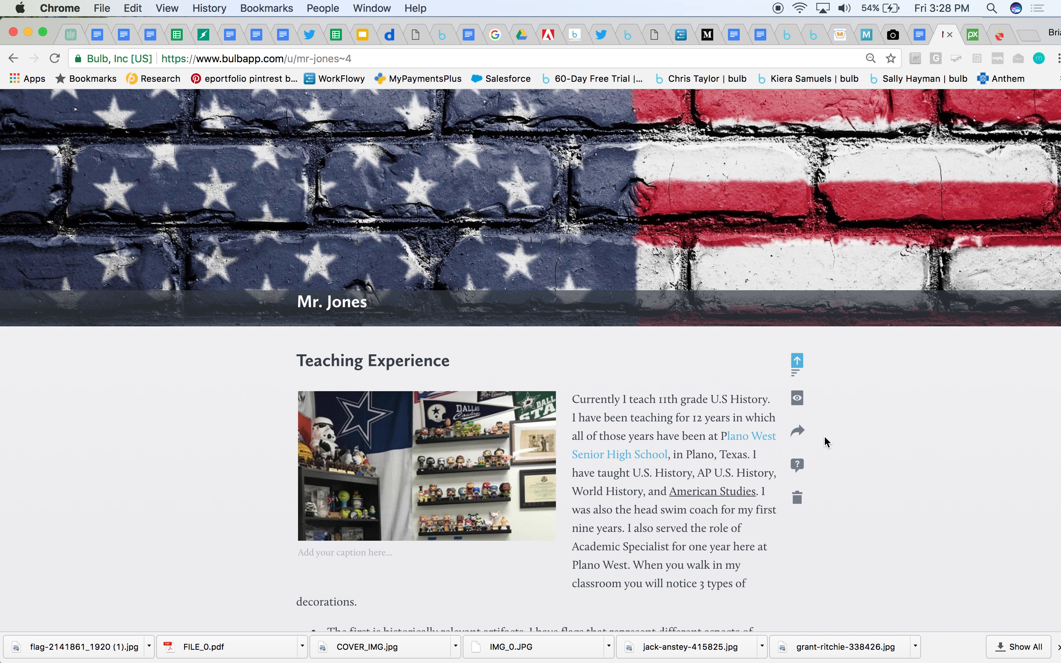
{"action": "left_click", "coordinate": [798, 401]}
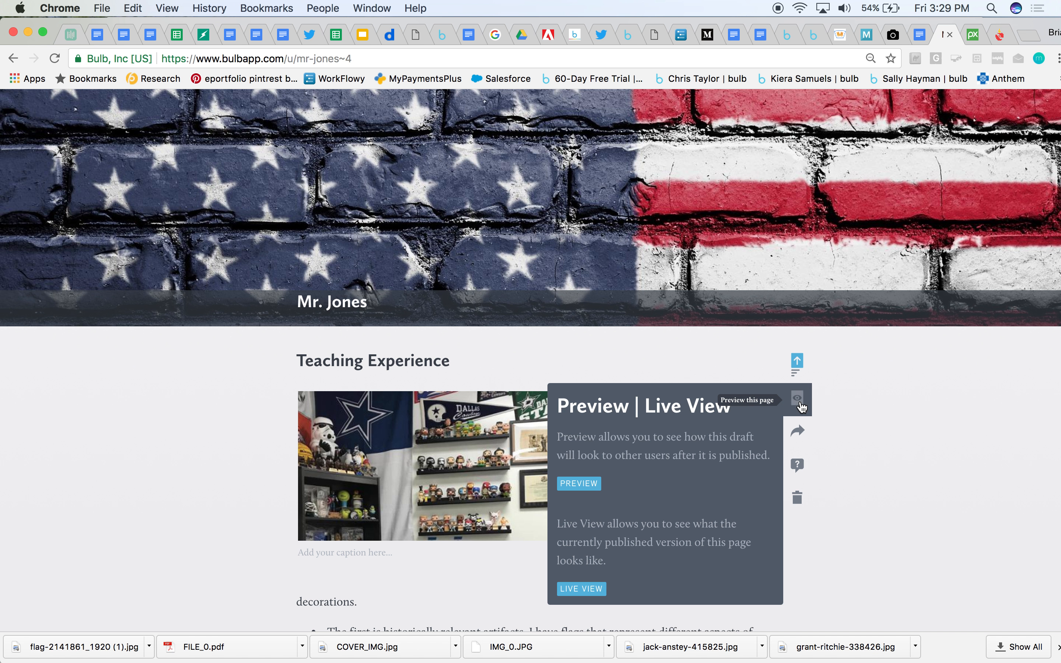
{"action": "left_click", "coordinate": [579, 483]}
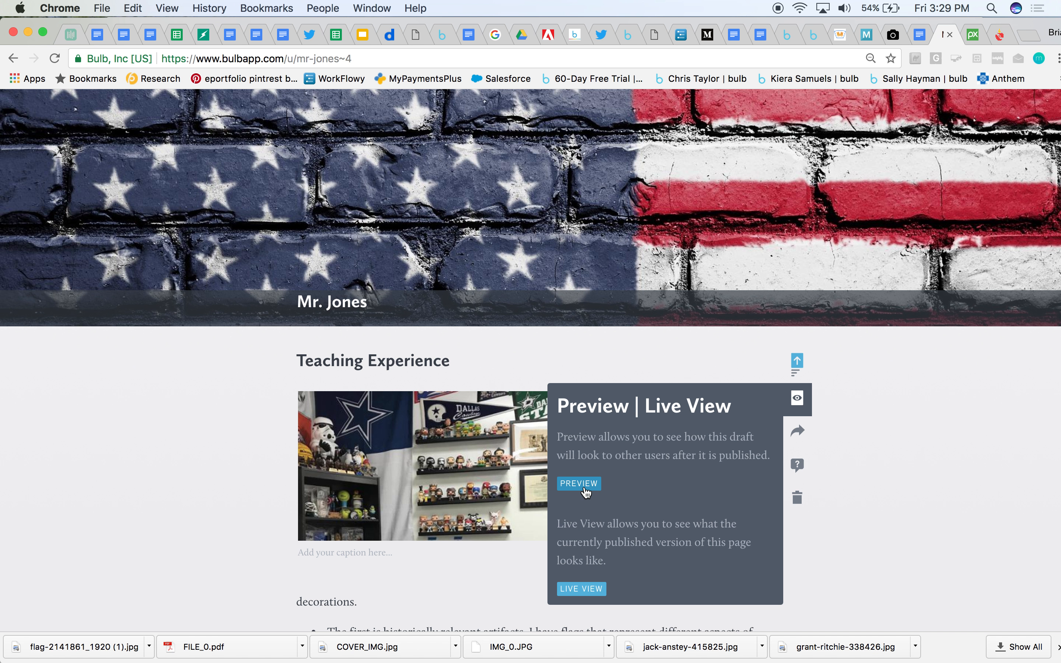
{"action": "scroll", "coordinate": [830, 480], "scroll_direction": "down", "scroll_amount": 5}
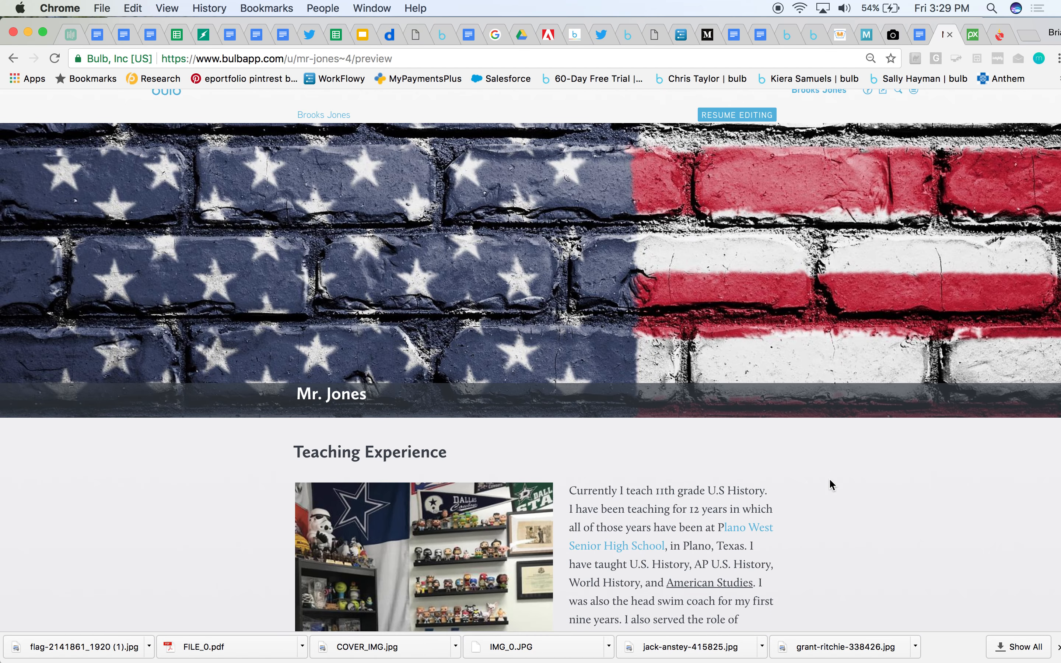
{"action": "scroll", "coordinate": [832, 485], "scroll_direction": "down", "scroll_amount": 2}
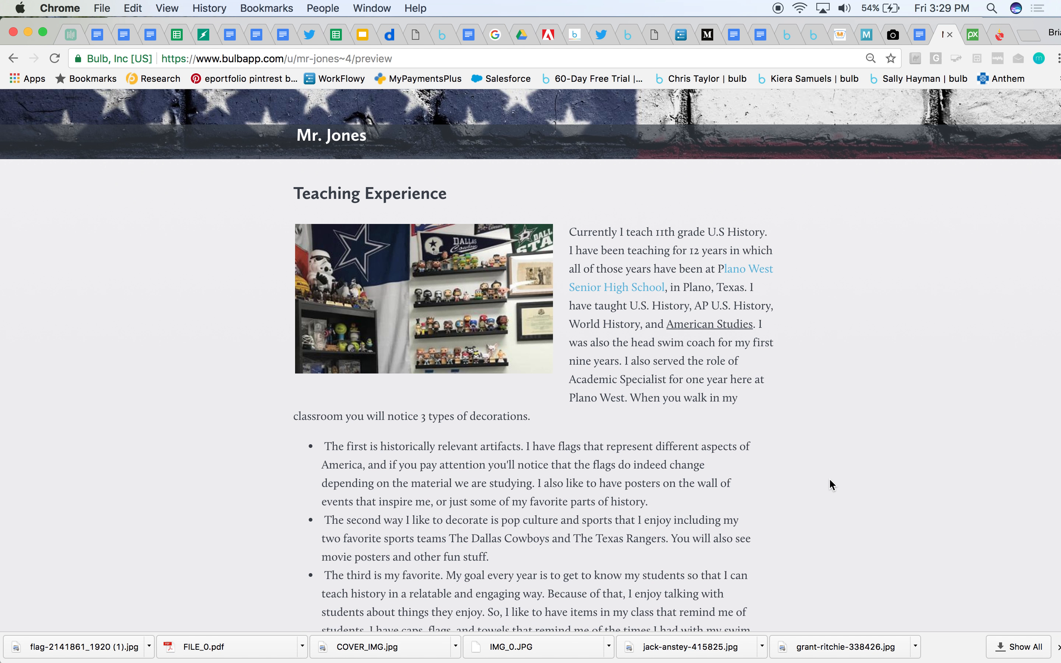
{"action": "scroll", "coordinate": [833, 484], "scroll_direction": "down", "scroll_amount": 3}
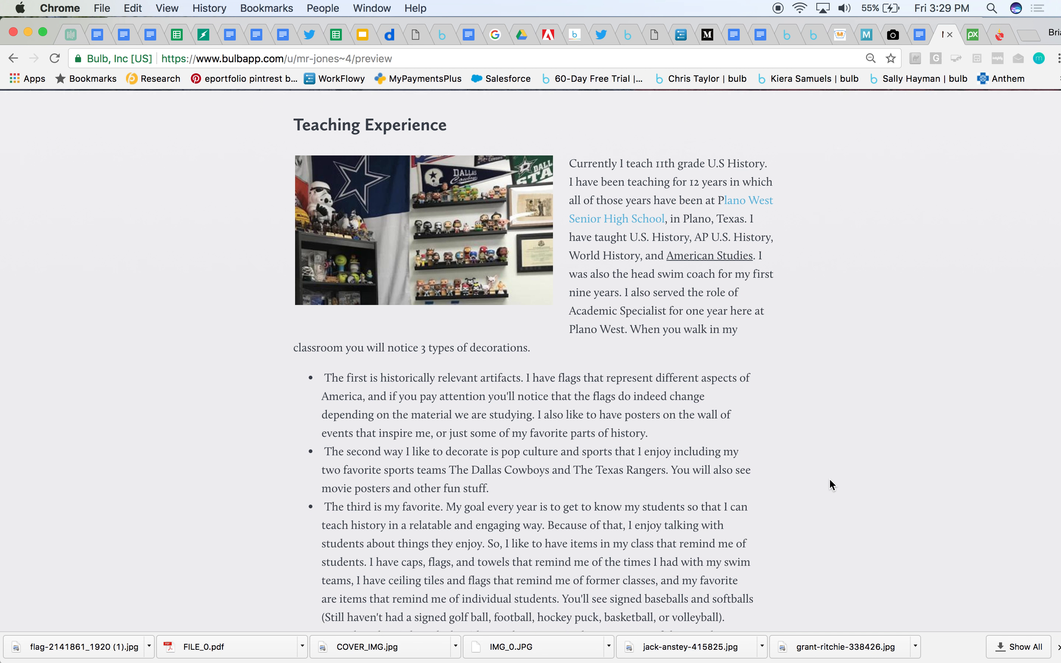
{"action": "scroll", "coordinate": [830, 478], "scroll_direction": "down", "scroll_amount": 2}
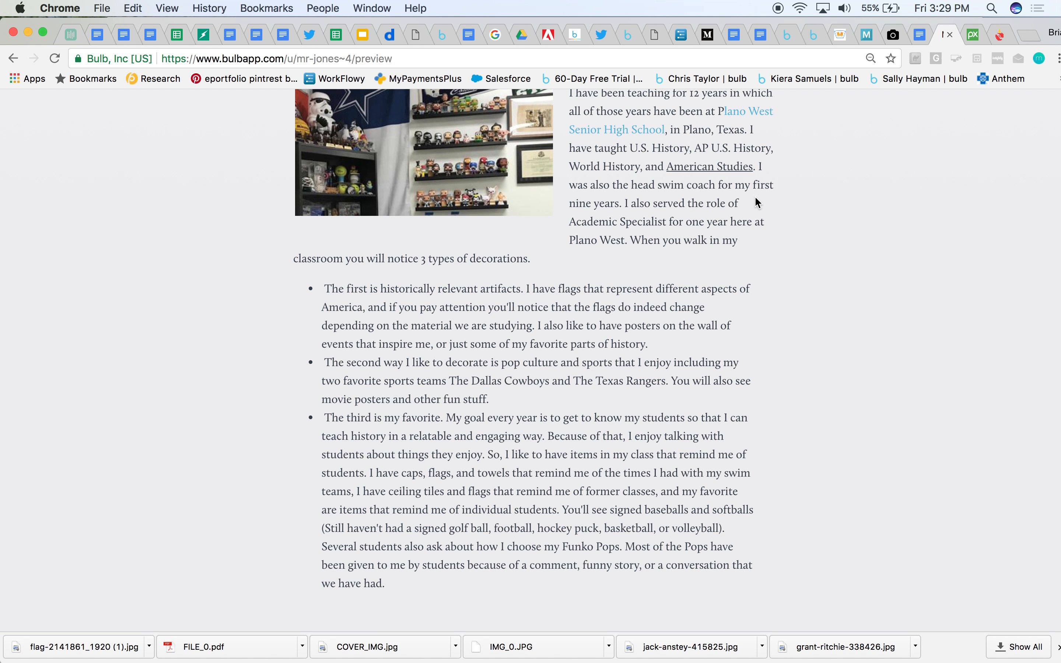
Test playback of the embedded Star Wars teaser below the Hobbies section in the preview
{"action": "scroll", "coordinate": [719, 223], "scroll_direction": "down", "scroll_amount": 8}
{"action": "scroll", "coordinate": [717, 224], "scroll_direction": "down", "scroll_amount": 20}
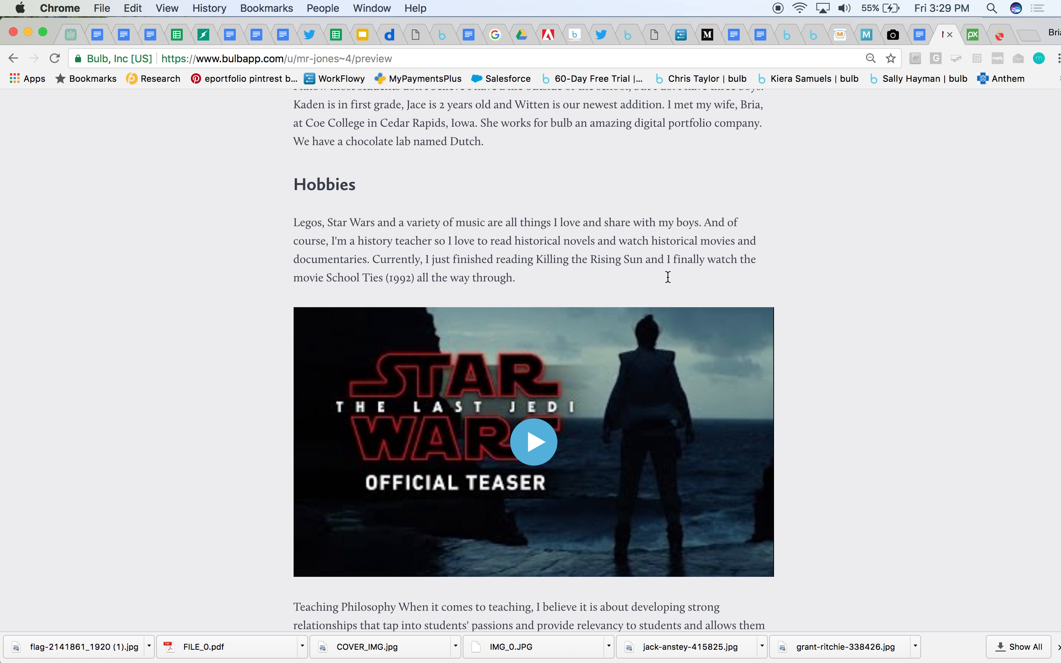
{"action": "left_click", "coordinate": [534, 442]}
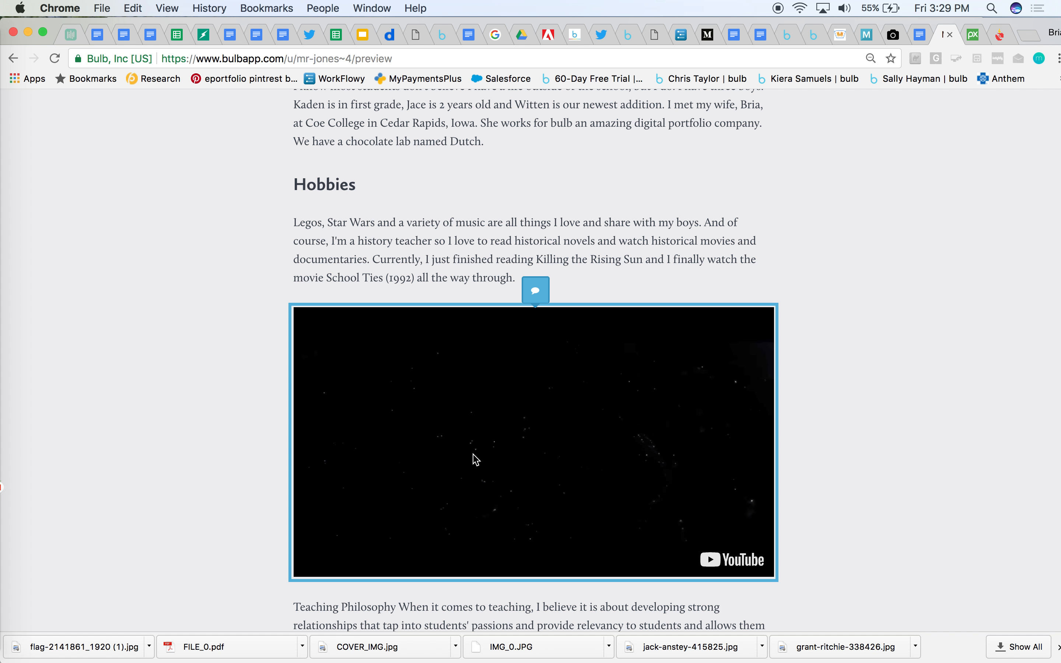
{"action": "scroll", "coordinate": [473, 460], "scroll_direction": "down", "scroll_amount": 4}
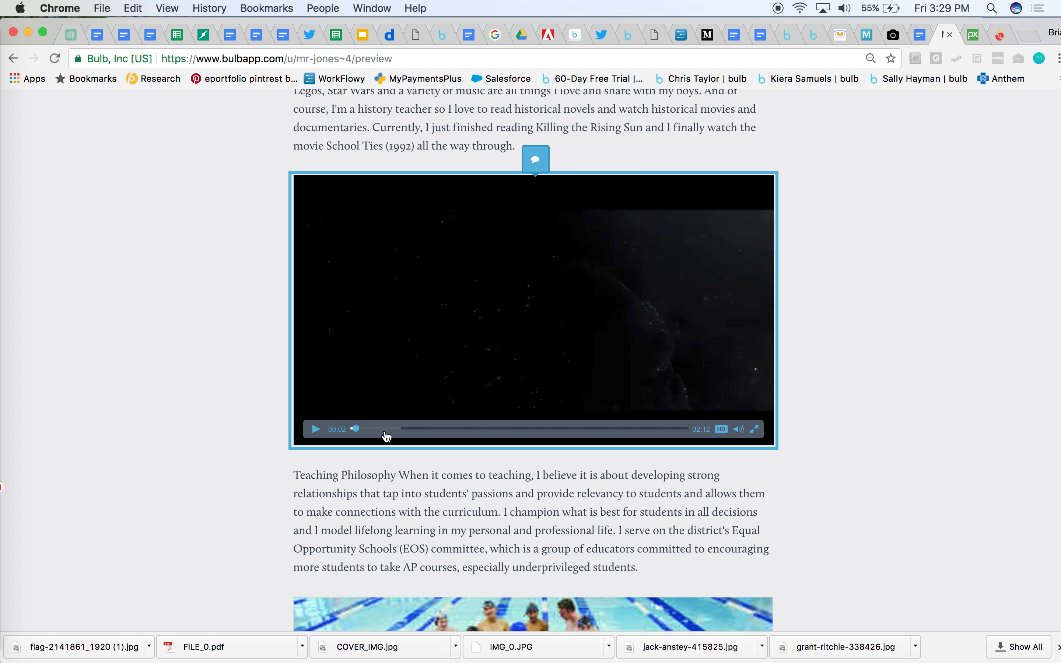
Review the embedded swim coach article and the resume at the end of the preview, and return to the cover image
{"action": "scroll", "coordinate": [516, 442], "scroll_direction": "down", "scroll_amount": 12}
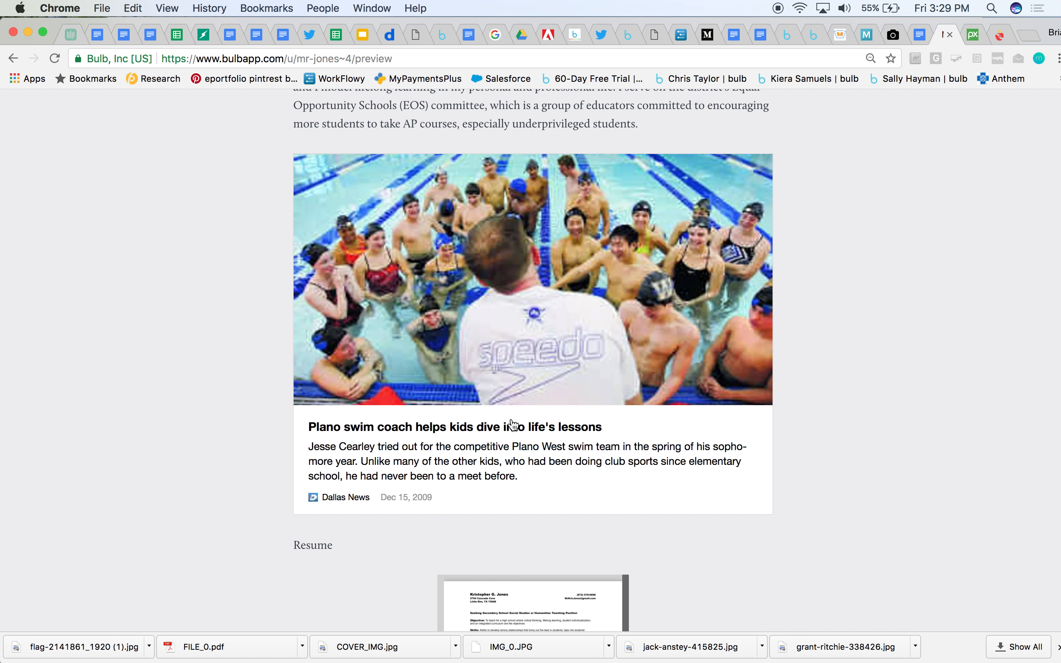
{"action": "scroll", "coordinate": [516, 454], "scroll_direction": "down", "scroll_amount": 12}
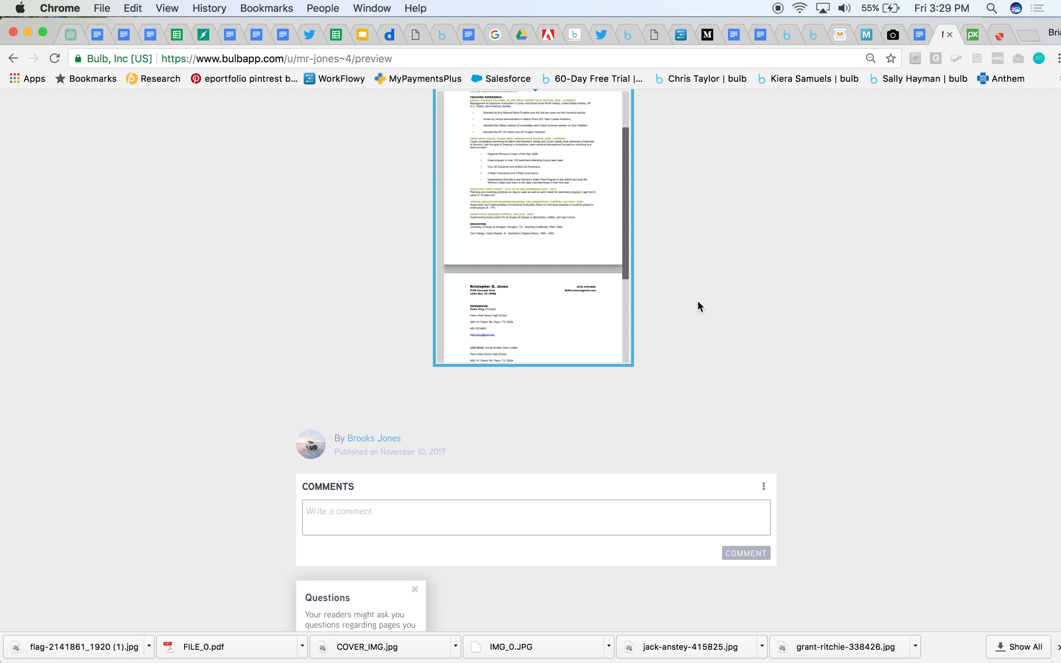
{"action": "scroll", "coordinate": [697, 306], "scroll_direction": "up", "scroll_amount": 8}
{"action": "scroll", "coordinate": [699, 305], "scroll_direction": "up", "scroll_amount": 20}
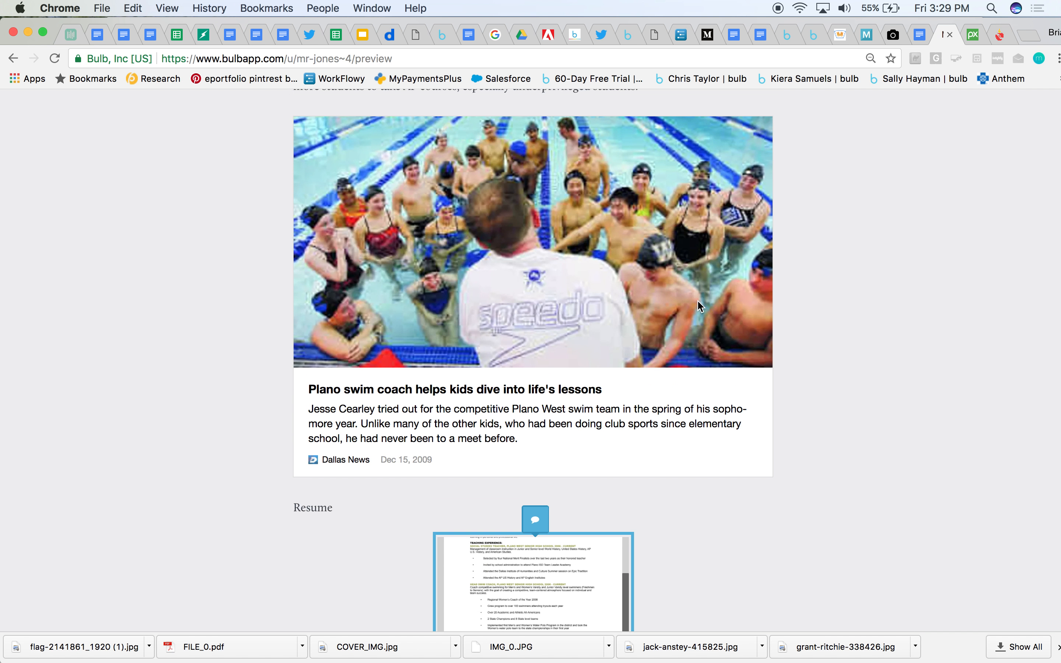
{"action": "scroll", "coordinate": [699, 306], "scroll_direction": "up", "scroll_amount": 3}
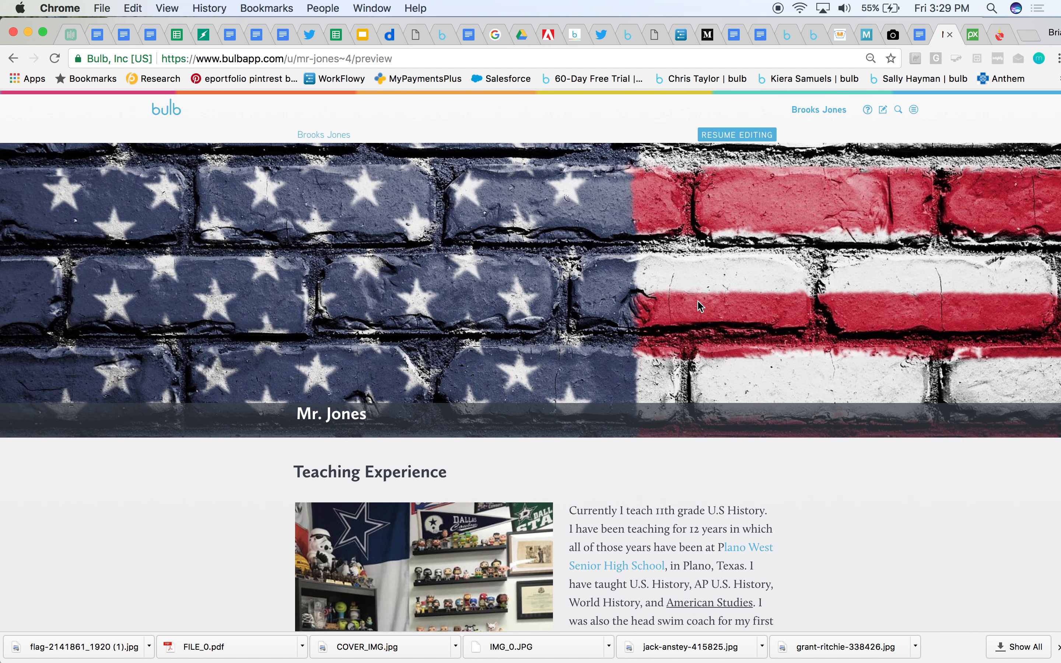